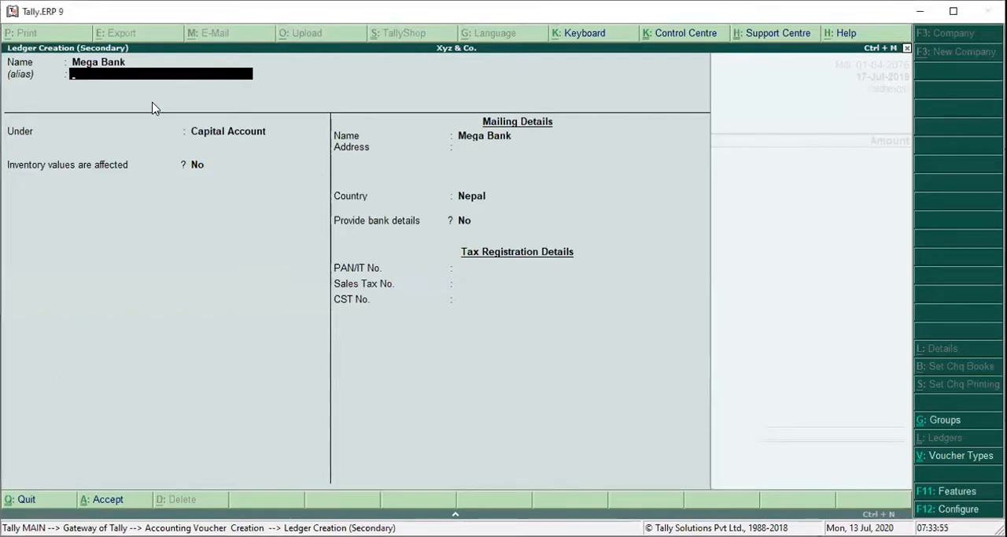
Create the Mega Bank ledger under the Bank Accounts group and use it as the contra voucher's account.
key(Return)
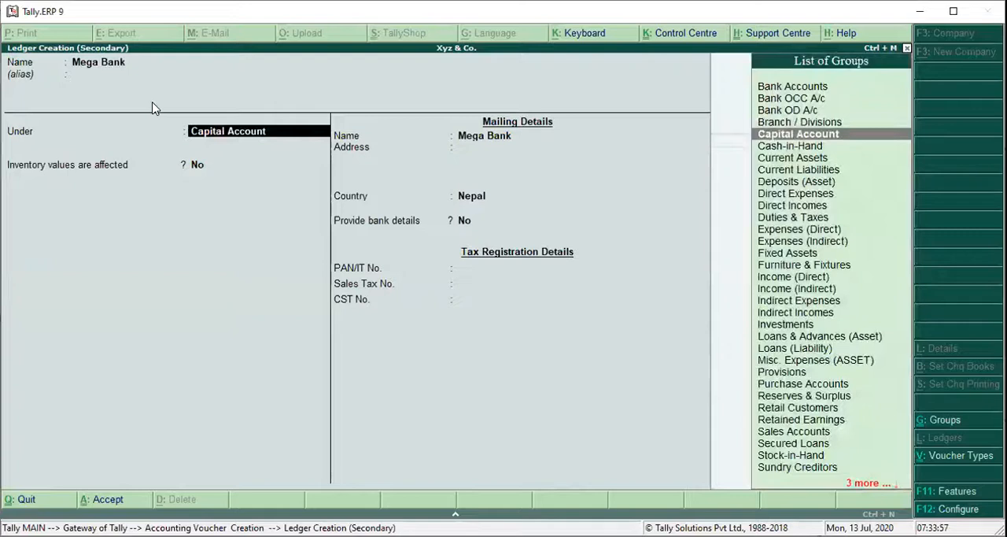
text(Bank)
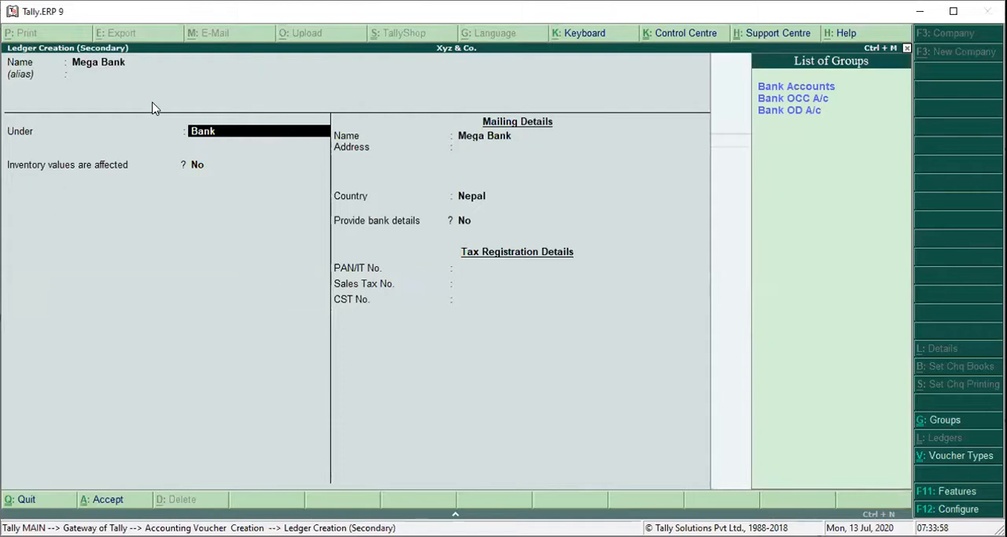
key(Return)
key(ctrl+a)
key(Return)
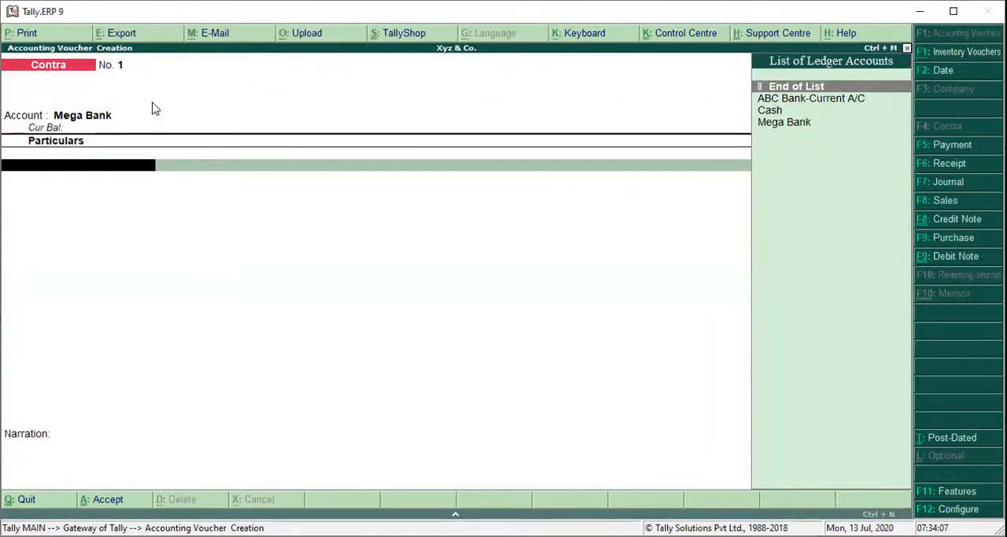
Add Cash to the contra voucher's particulars with an amount of 70,000.
key(Down)
key(Down)
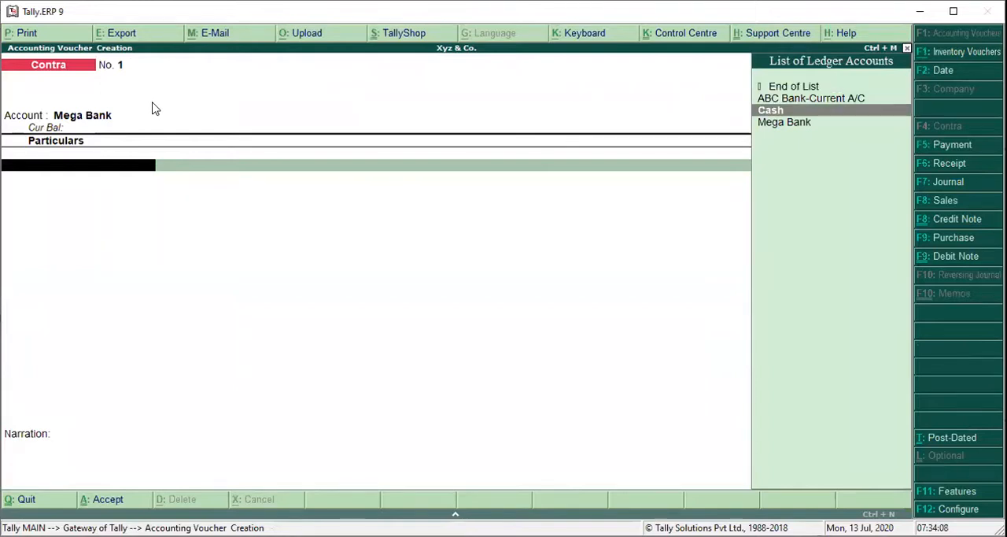
key(Return)
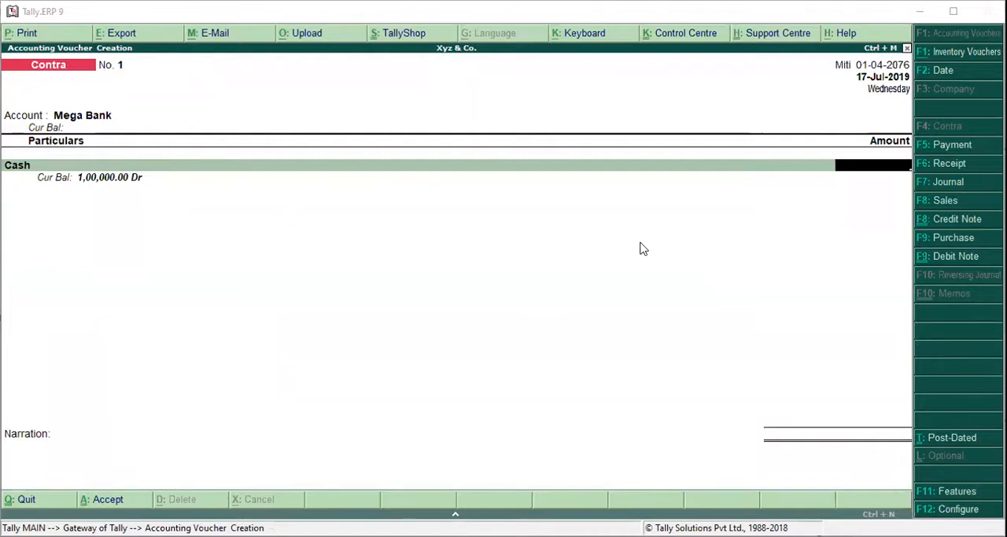
text(7000)
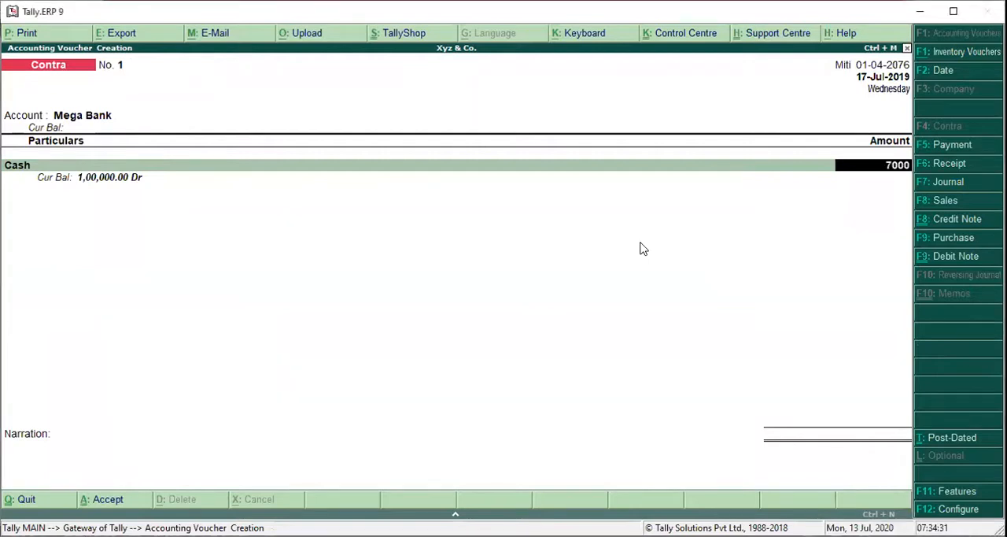
key(Return)
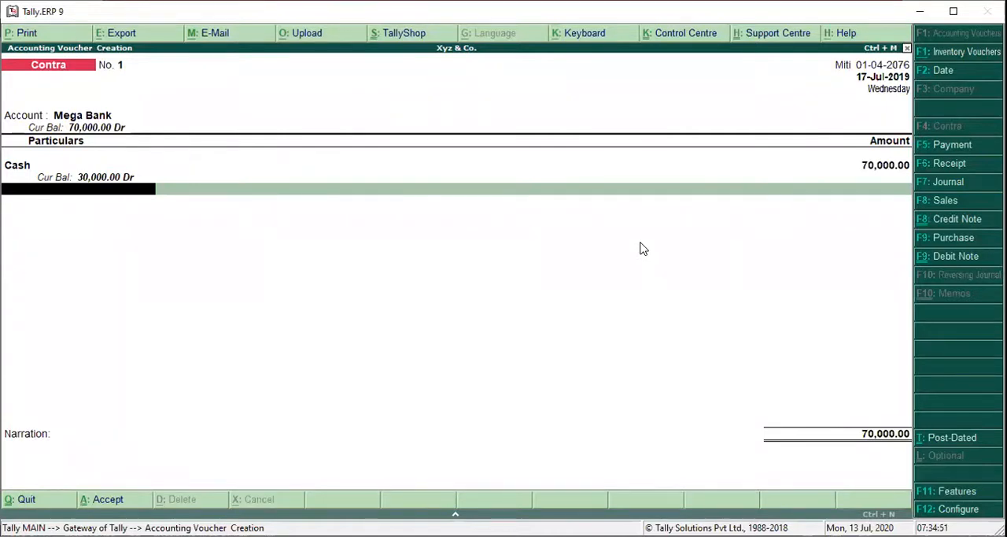
Accept the Mega Bank allocation as a Cash transaction of 70,000 with instrument number and bank left blank.
key(Return)
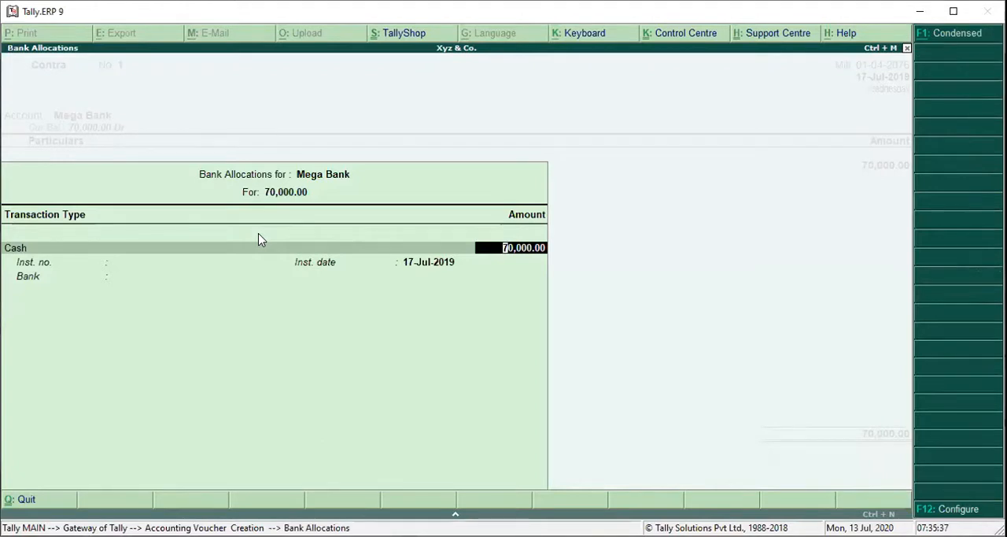
key(Return)
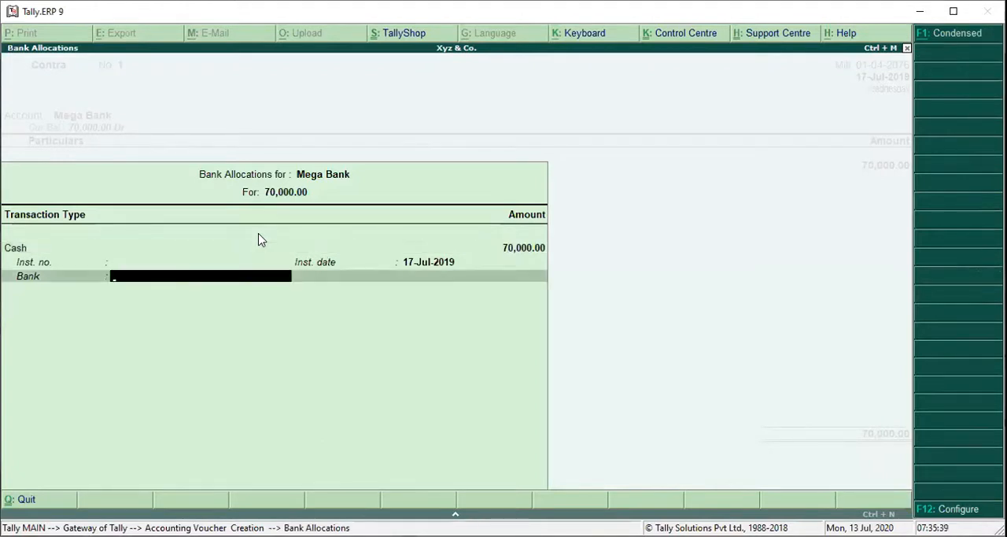
key(Return)
Enter the narration "Cash Deposited into Bank" and save the contra voucher.
text(Cash)
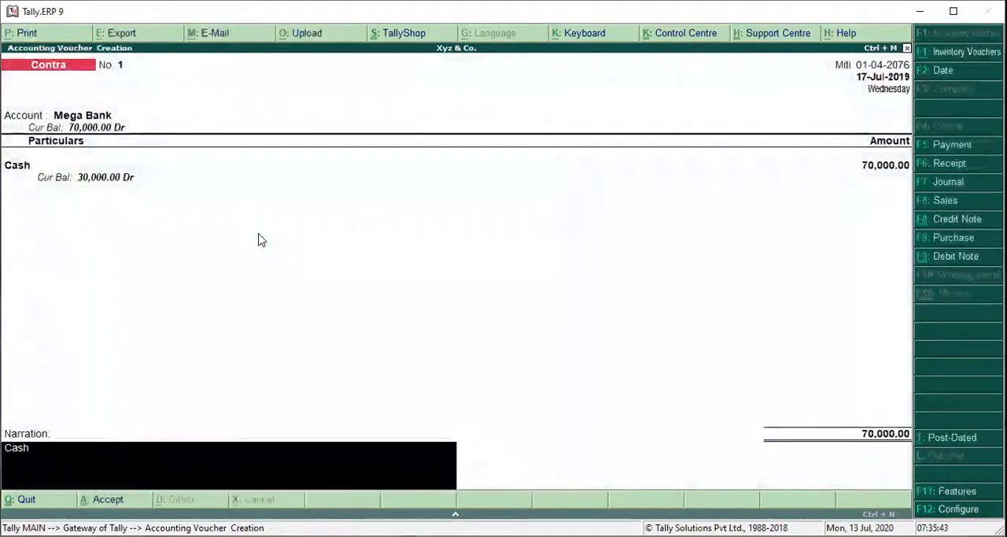
text( Depso)
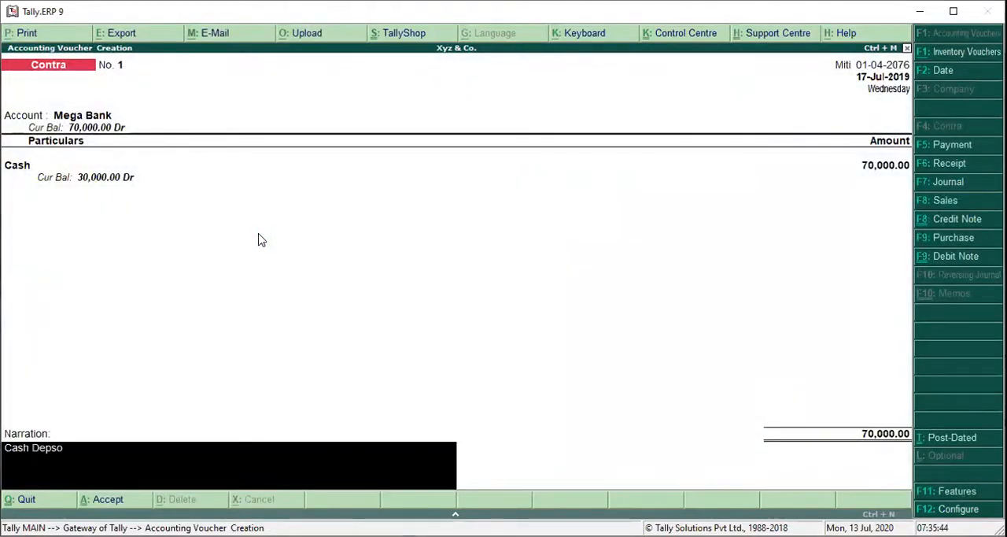
key(BackSpace)
key(BackSpace)
text(osited into B)
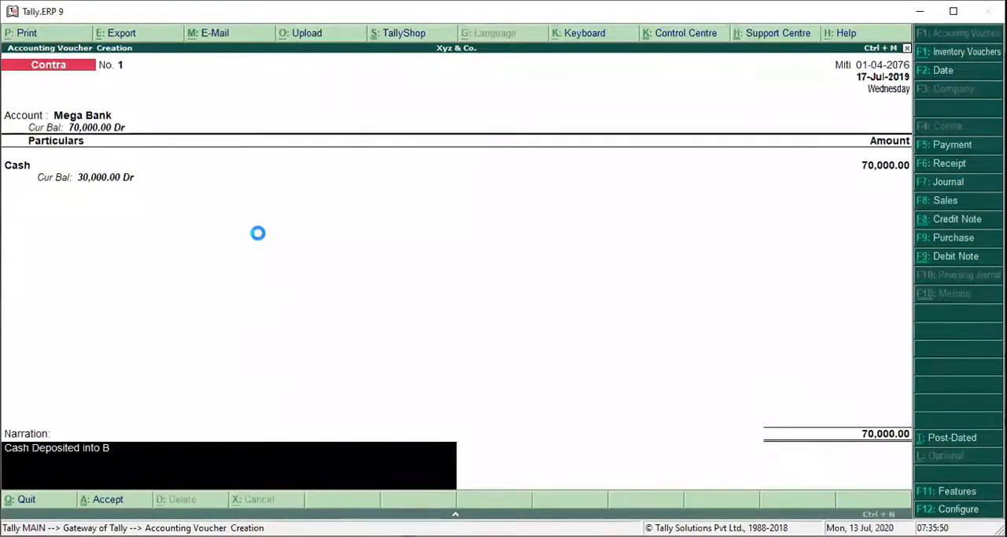
text(ank)
key(Return)
key(Return)
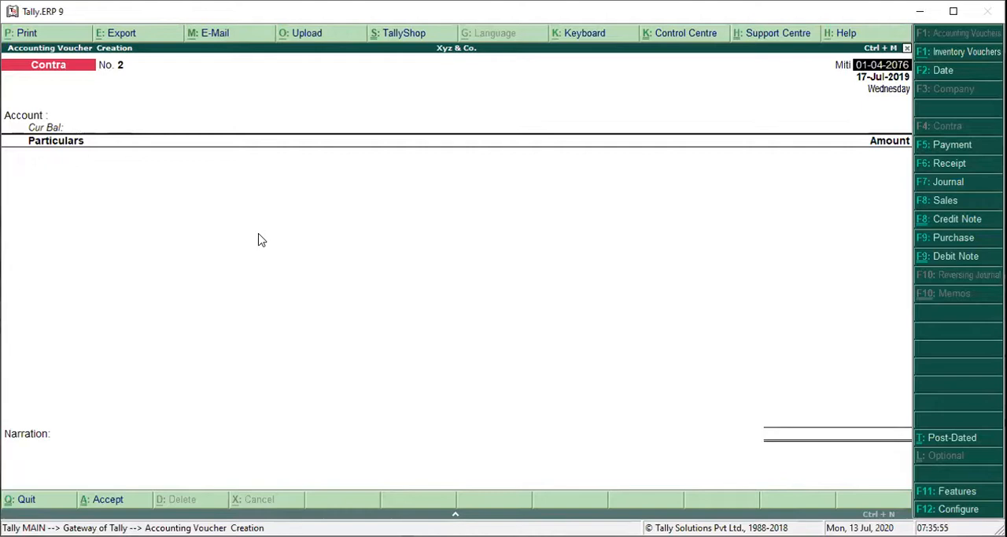
Leave voucher creation and open the Trial Balance report for Xyz & Co.
key(Escape)
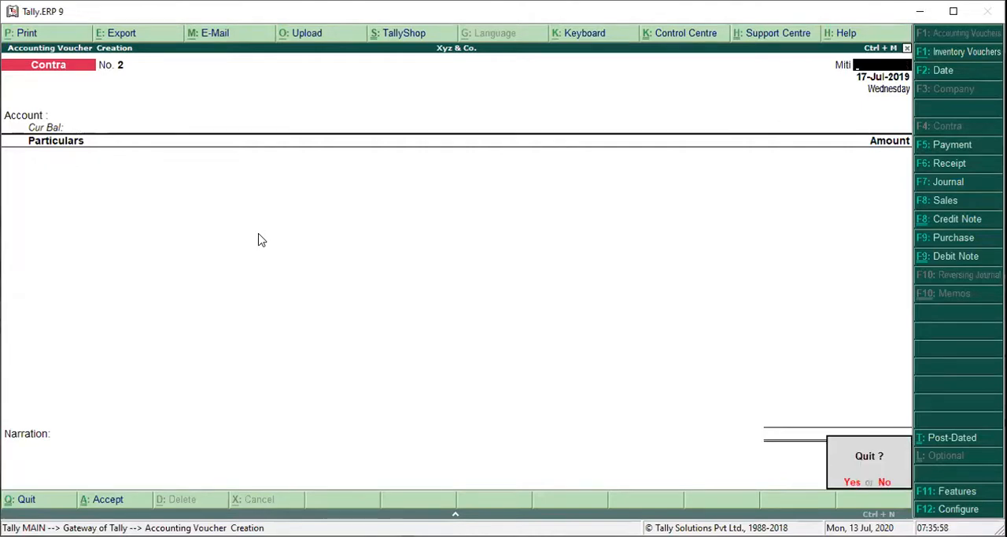
key(y)
key(Escape)
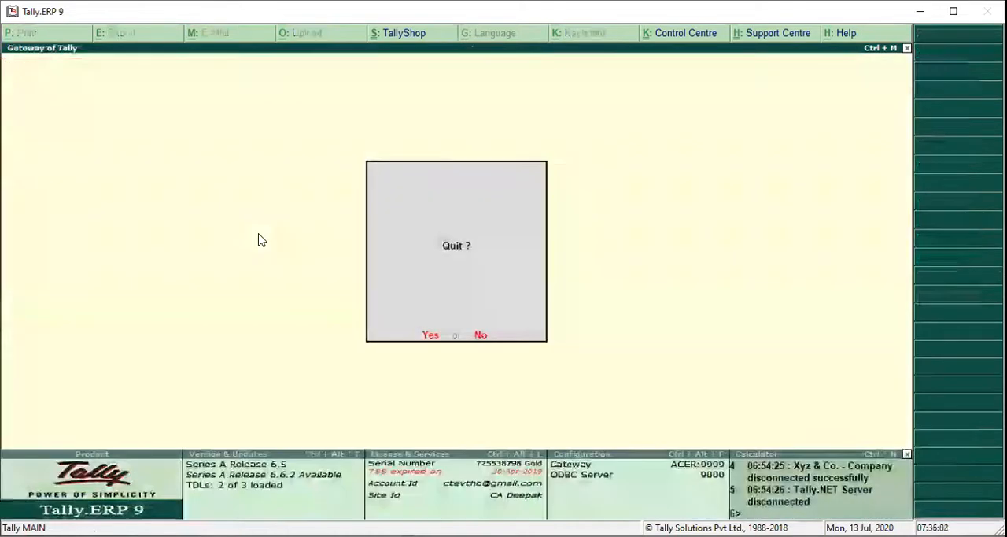
key(n)
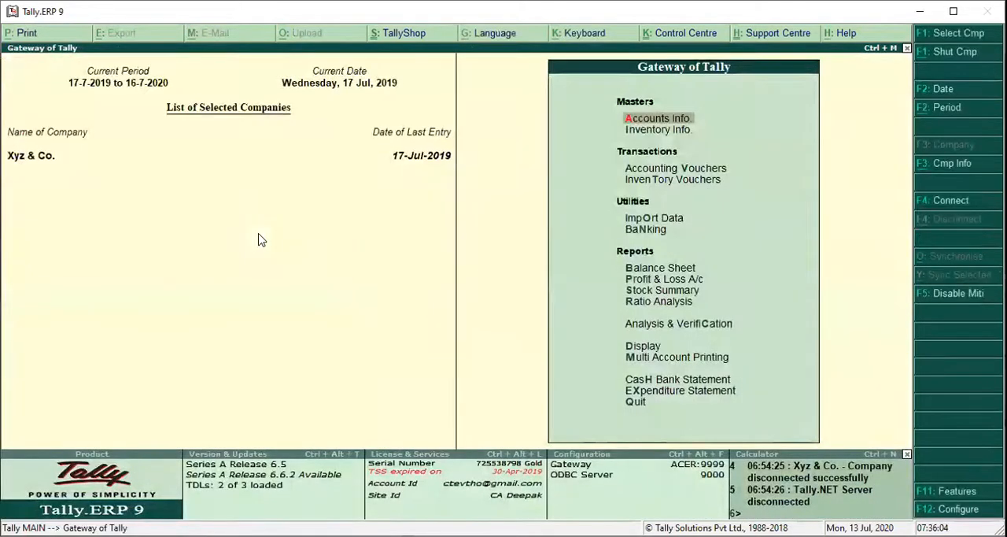
key(b)
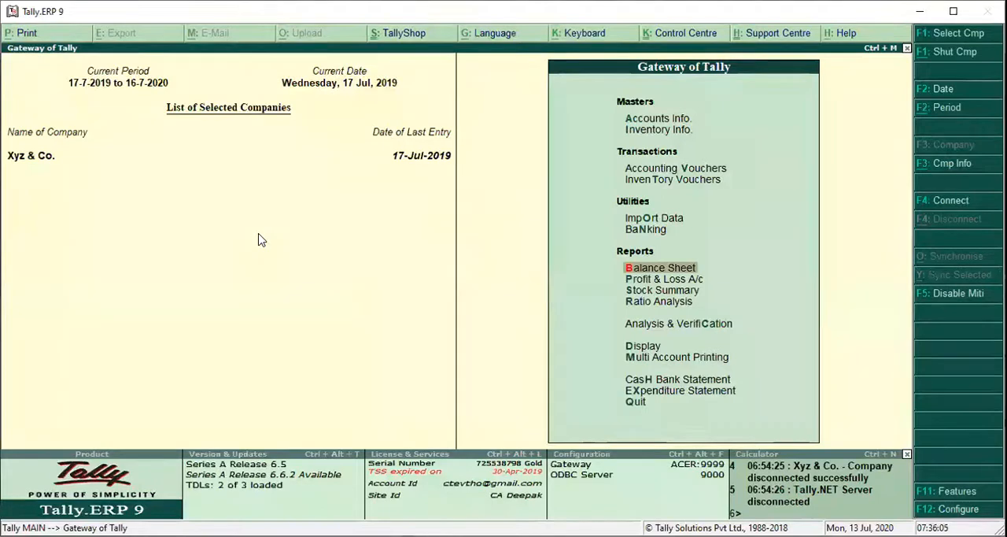
key(d)
key(s)
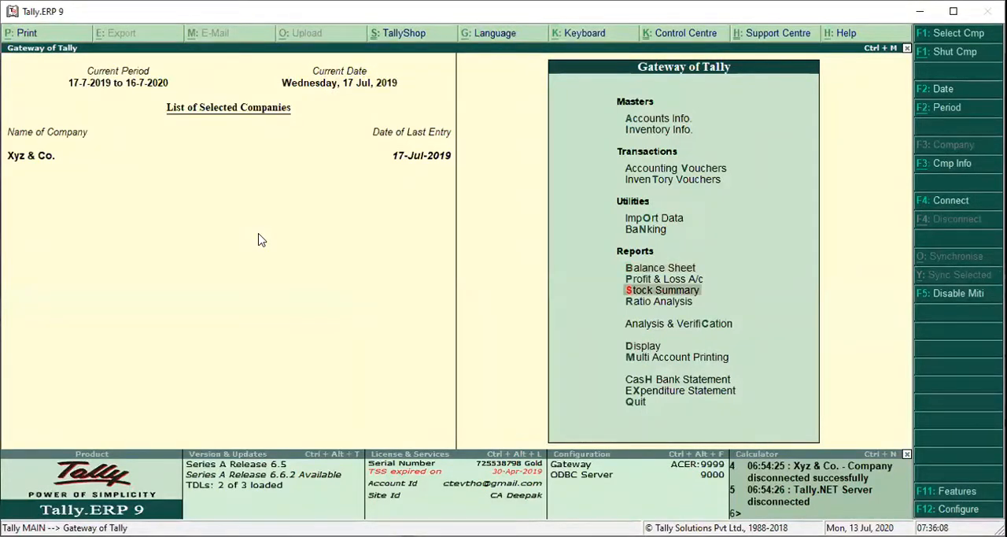
key(d)
key(s)
key(d)
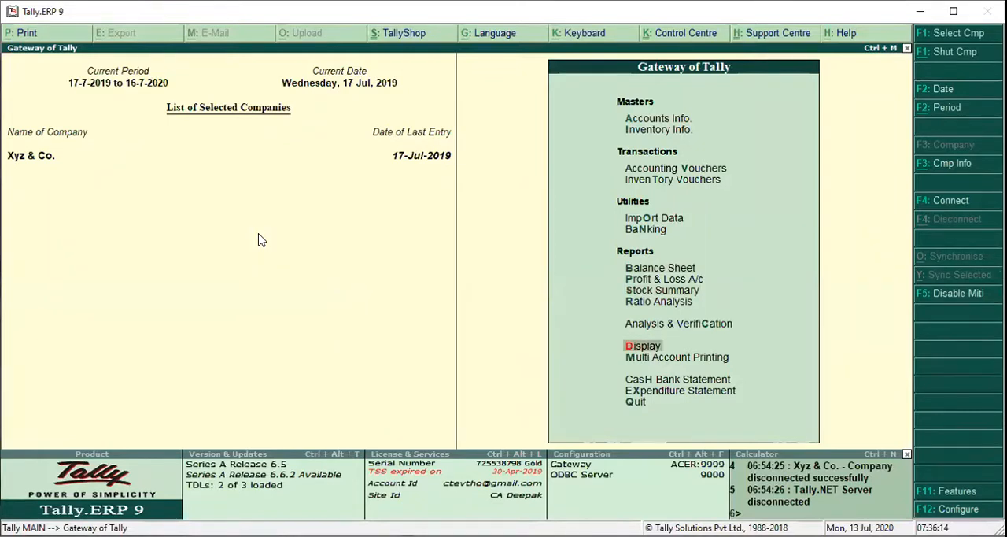
key(Return)
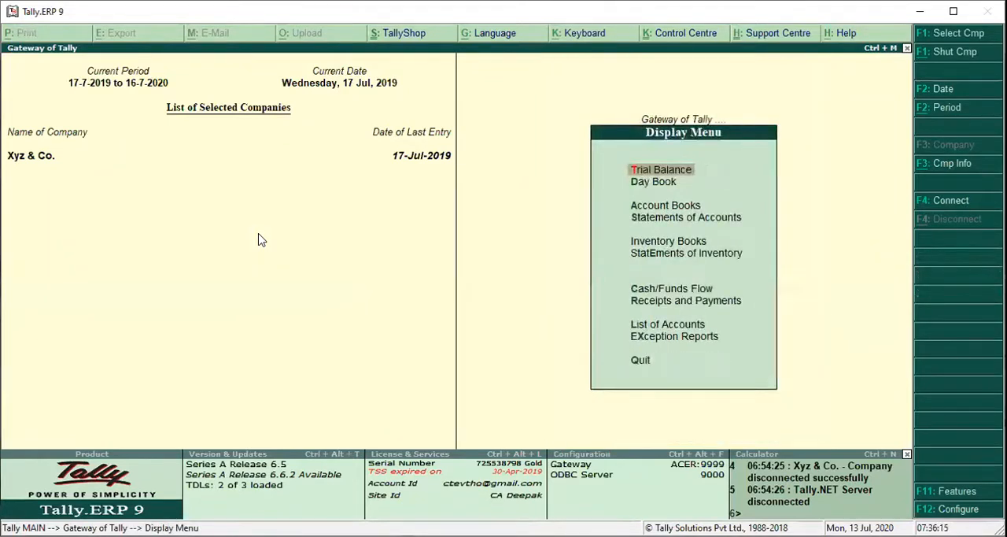
key(Return)
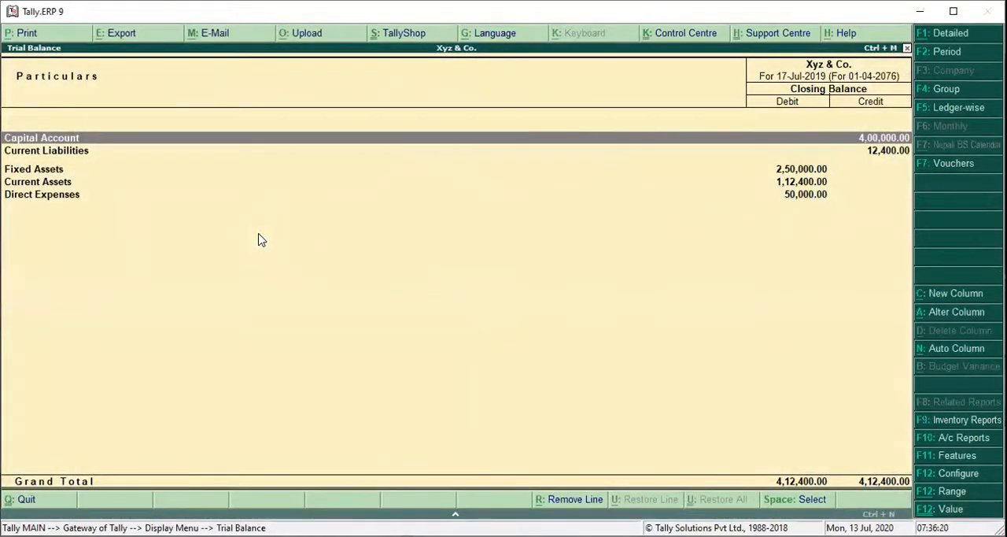
Drill down from Current Assets in the Trial Balance to the monthly summary of the Cash ledger.
key(Down)
key(Down)
key(Down)
key(Down)
key(Up)
key(Up)
key(Up)
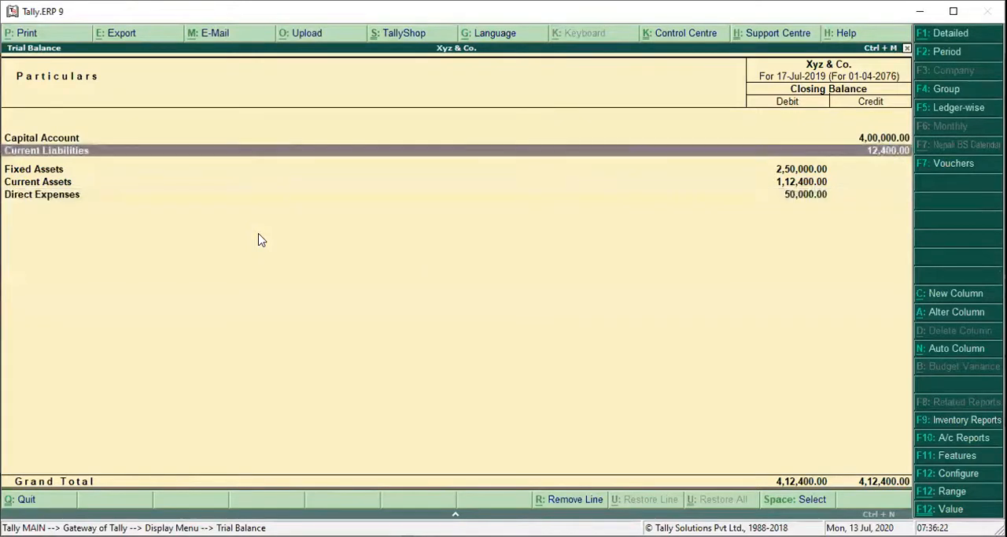
key(Down)
key(Down)
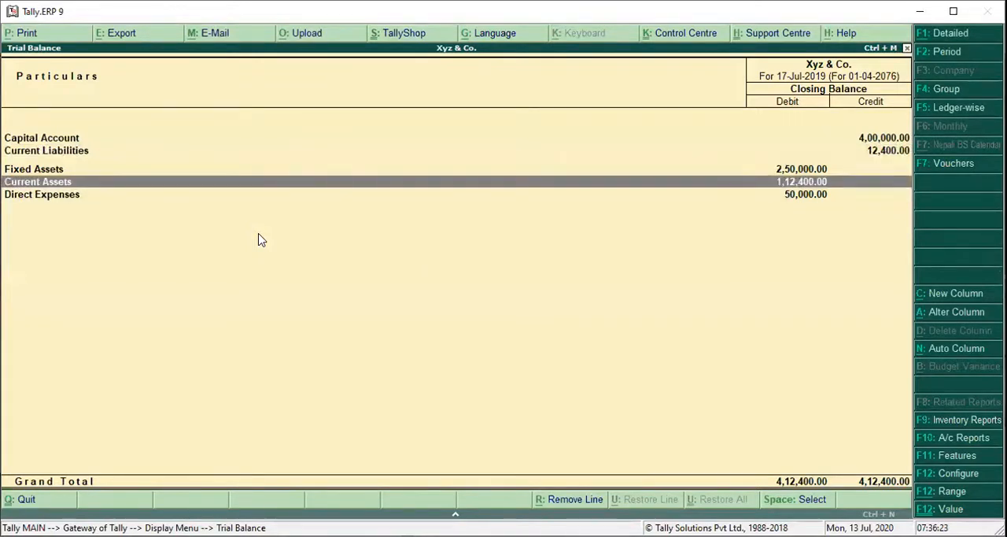
key(Return)
key(Down)
key(Return)
key(Return)
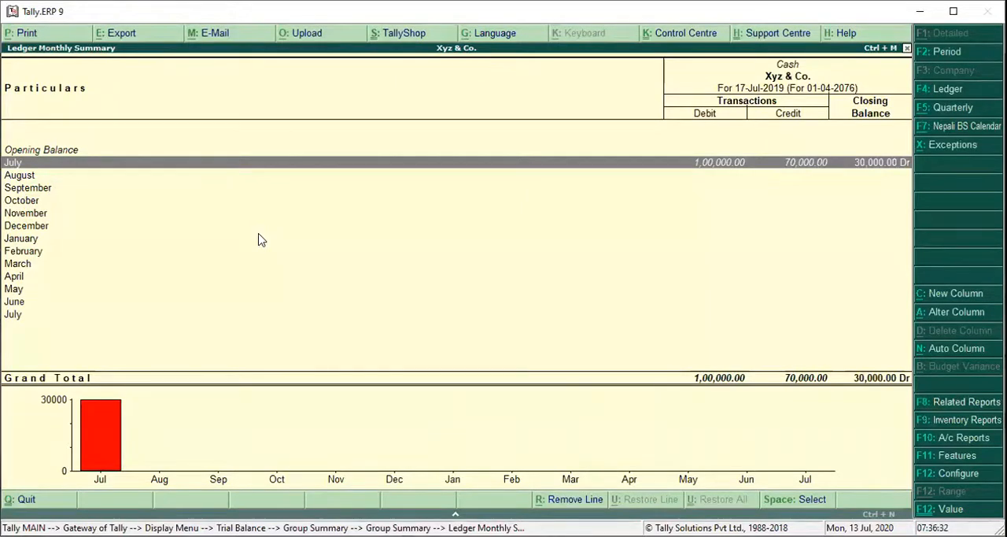
Close the reports and reopen accounting voucher creation from the Gateway of Tally.
key(Escape)
key(Escape)
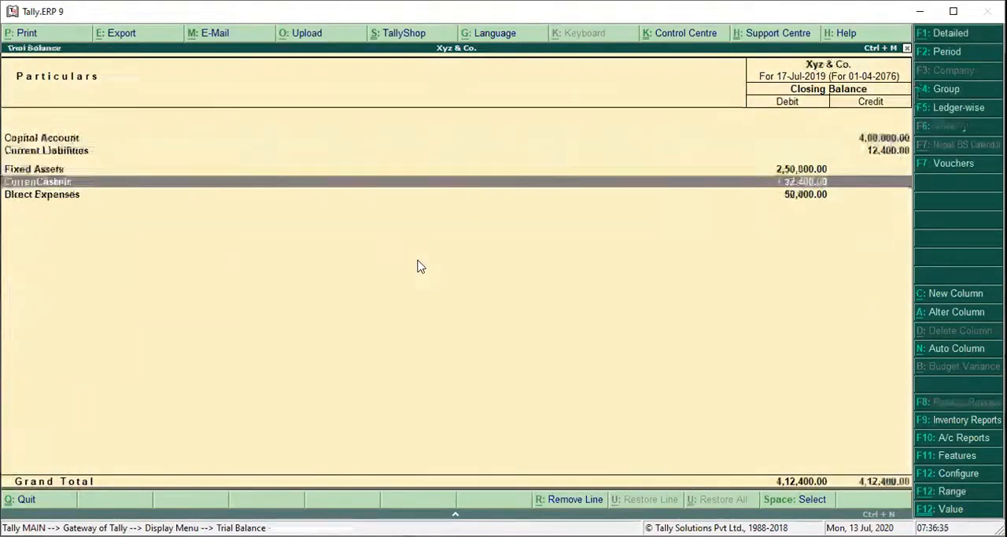
key(Escape)
key(Escape)
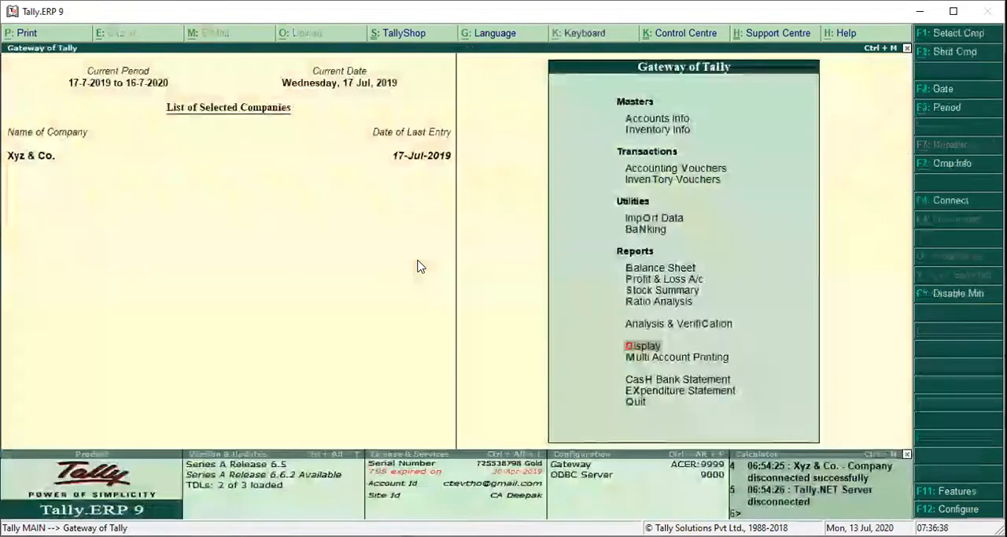
key(Escape)
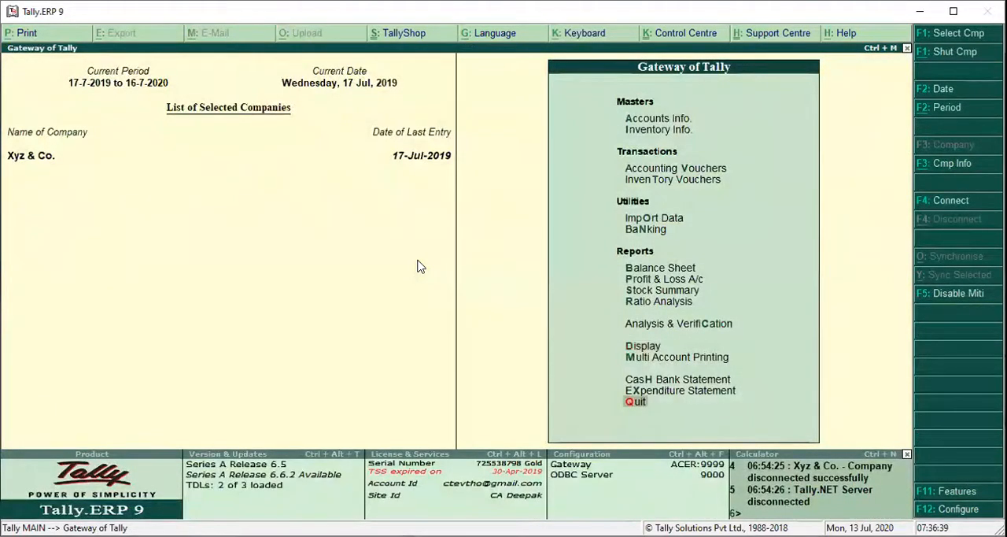
key(p)
key(v)
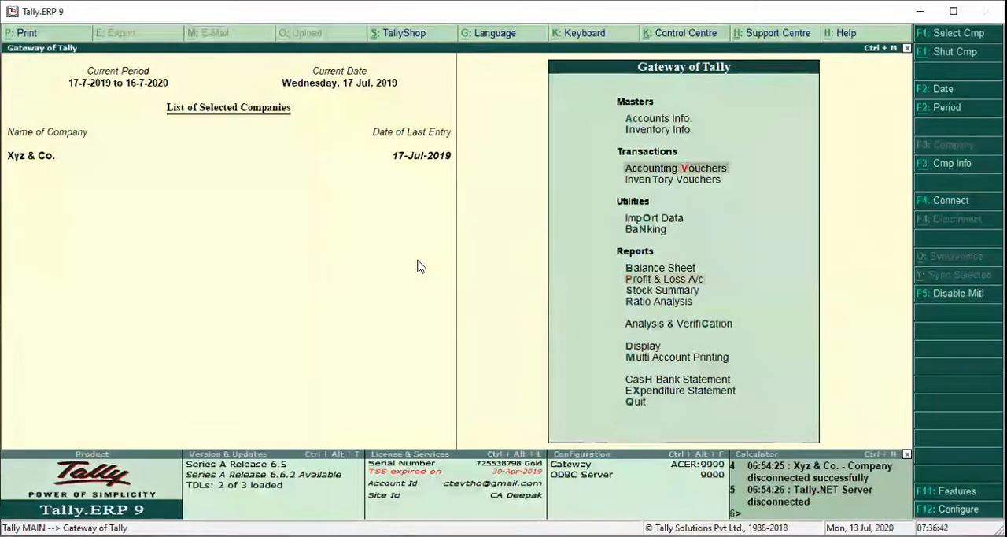
key(Return)
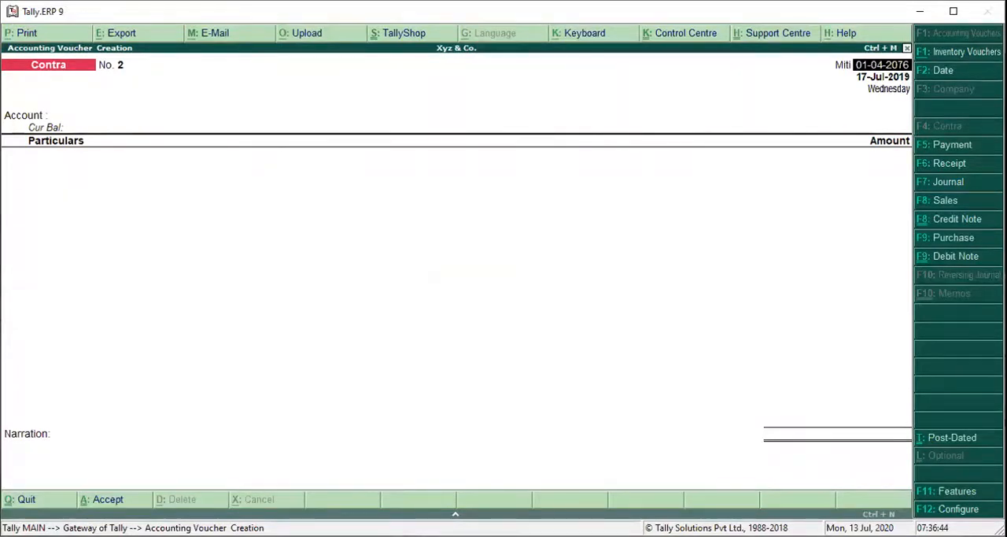
key(alt+Tab)
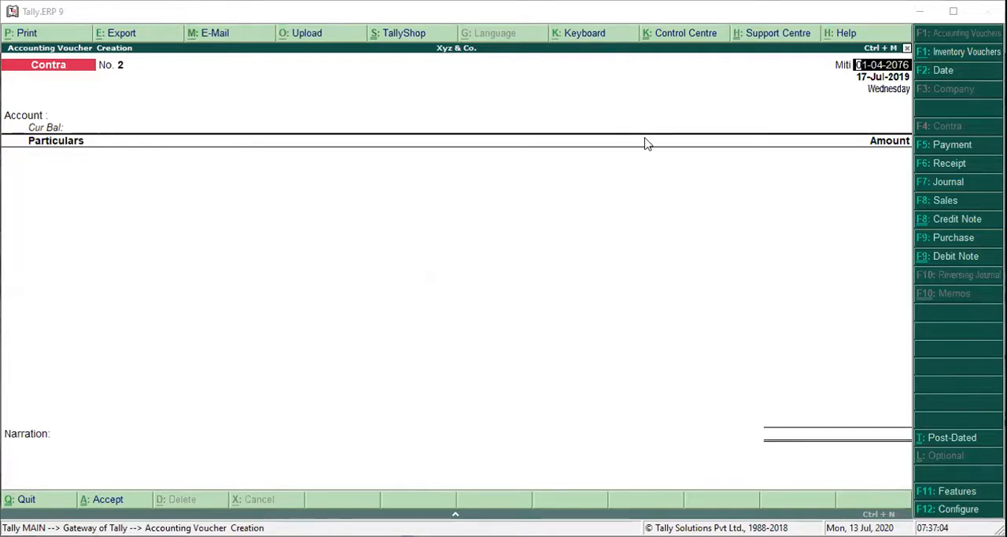
click(922, 149)
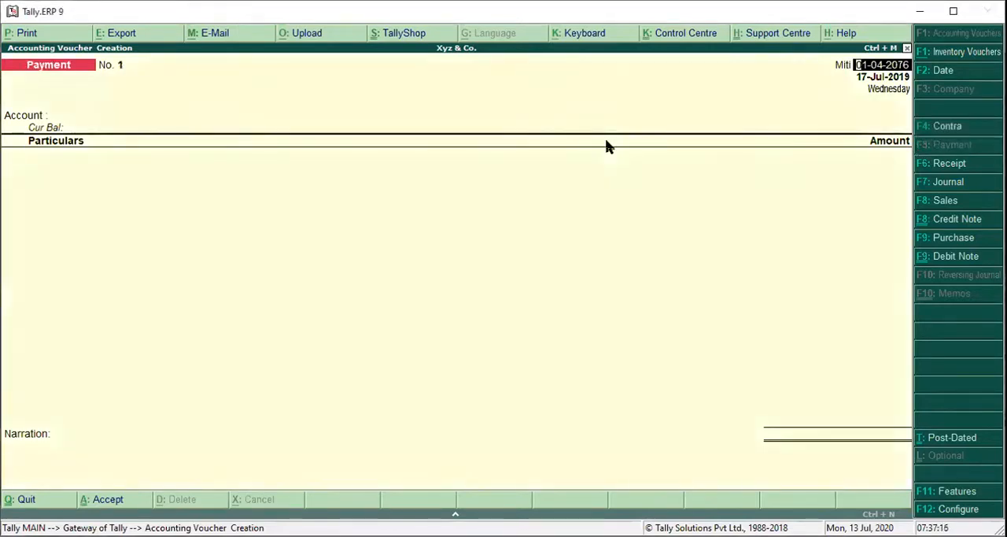
key(Return)
key(Return)
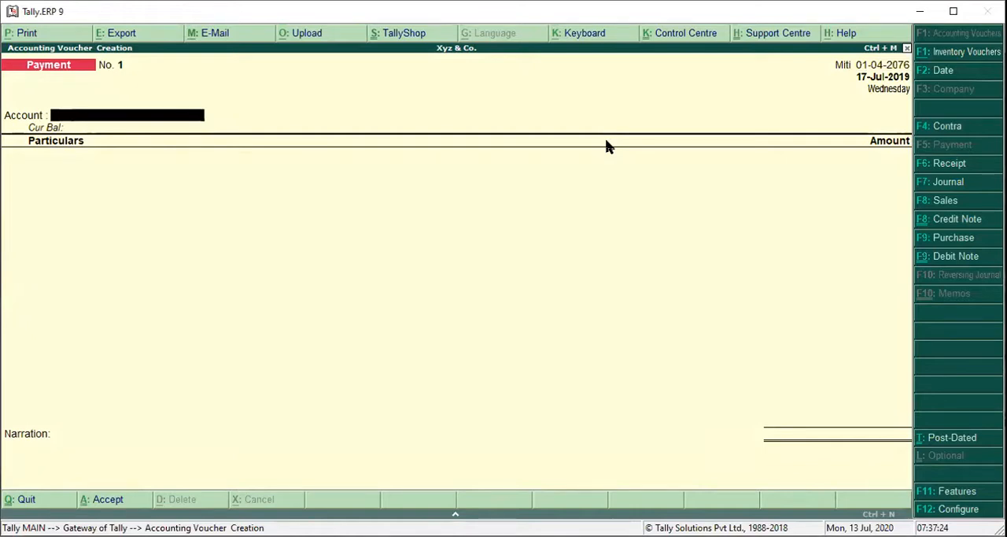
text(C)
key(Return)
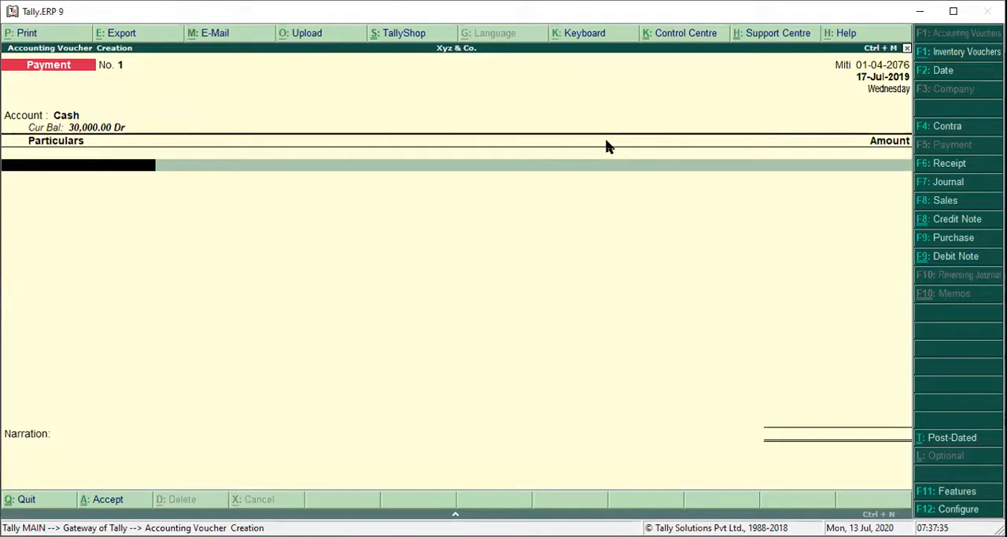
text(F)
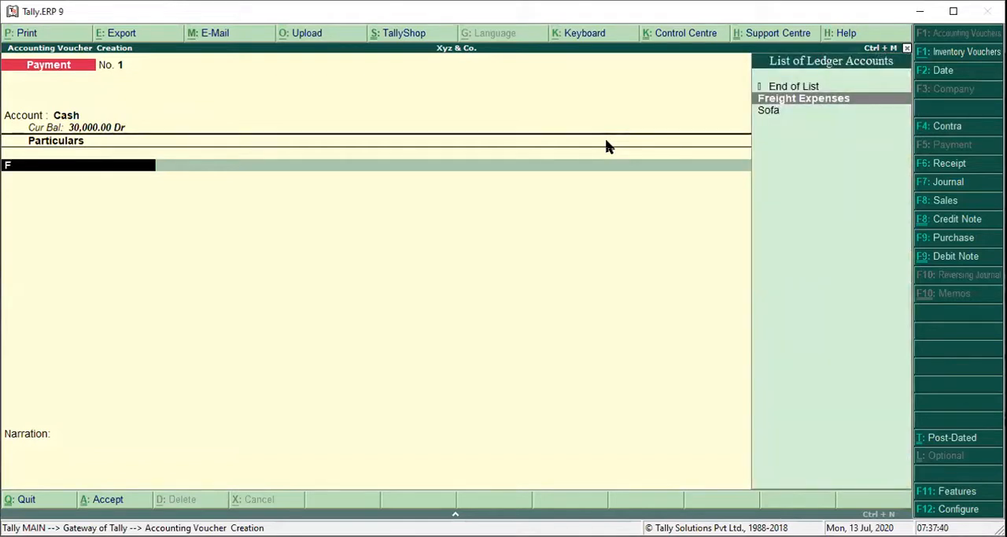
key(BackSpace)
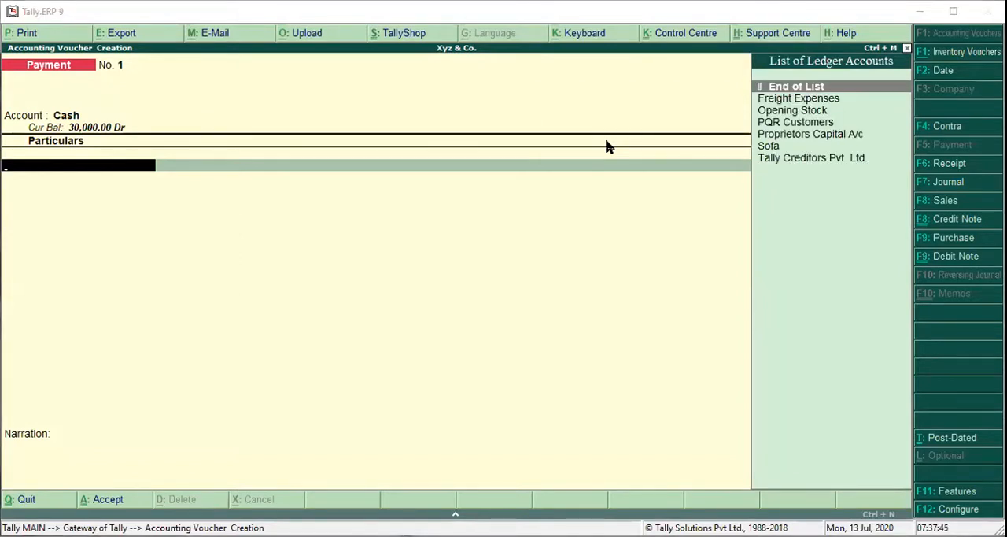
Create a Computer ledger under Fixed Assets from the payment voucher, leaving inventory values unaffected and bank details off.
key(alt+c)
text(Compu)
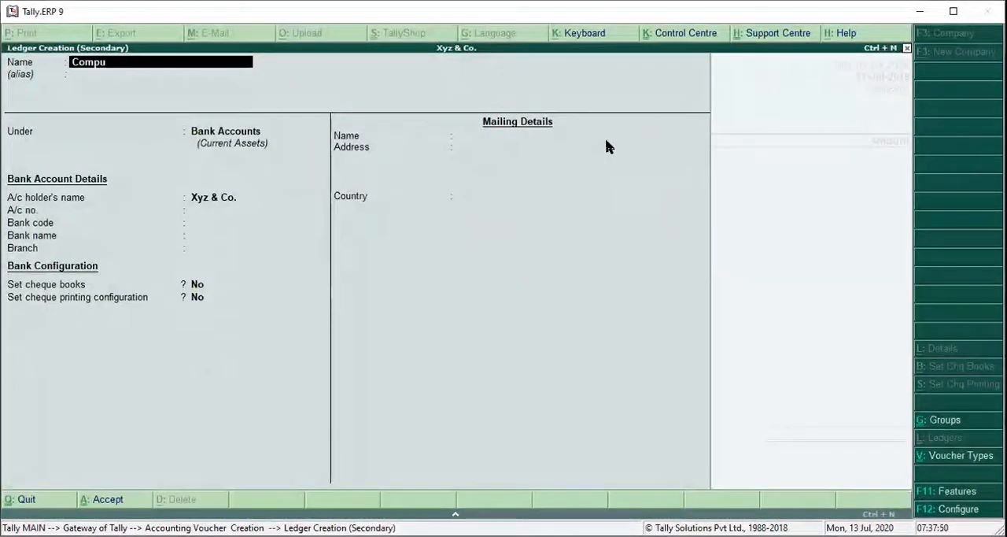
text(ter)
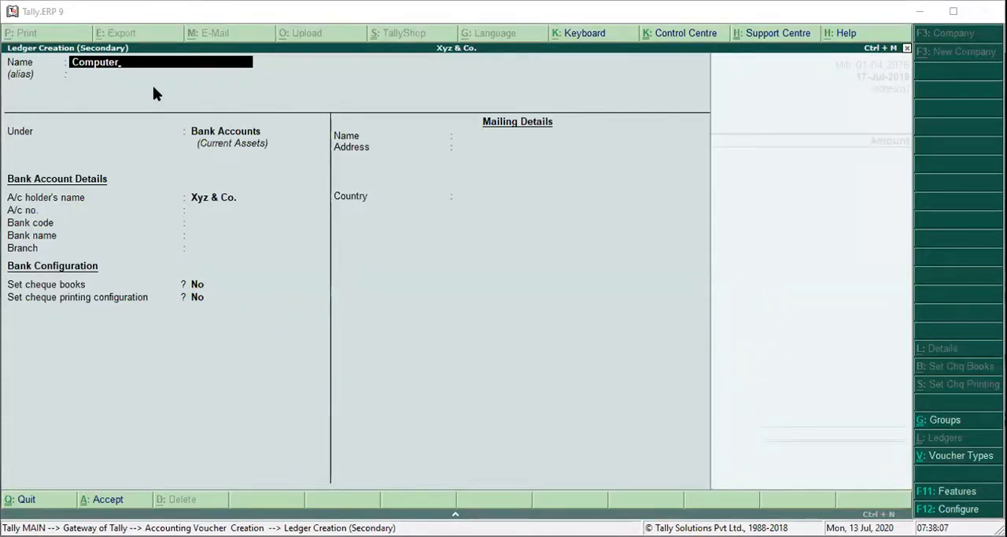
key(Return)
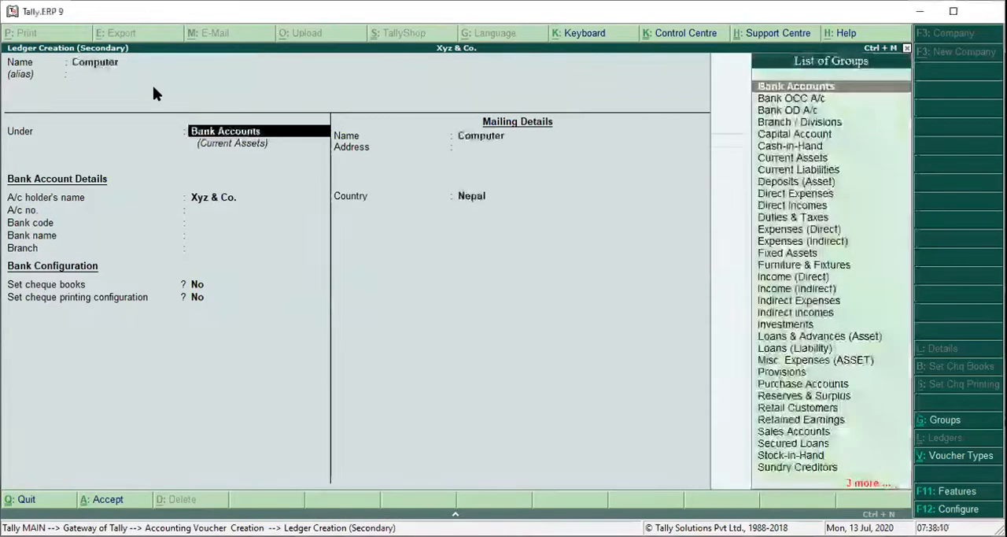
text(F)
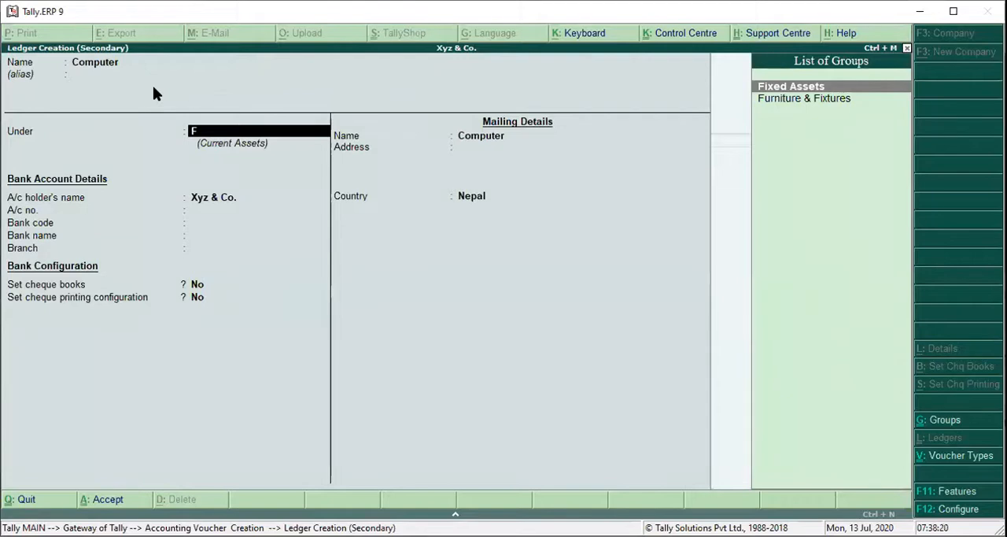
key(Return)
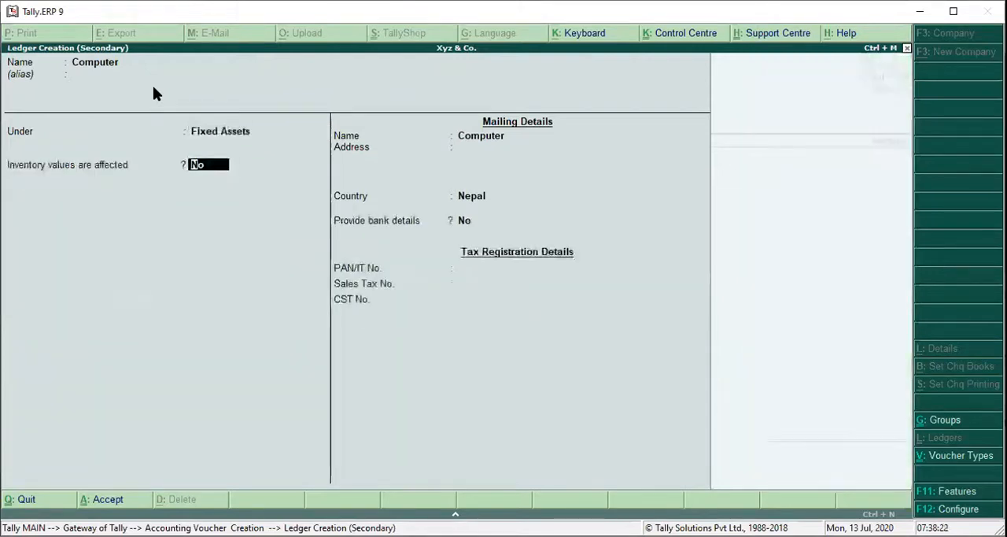
key(Return)
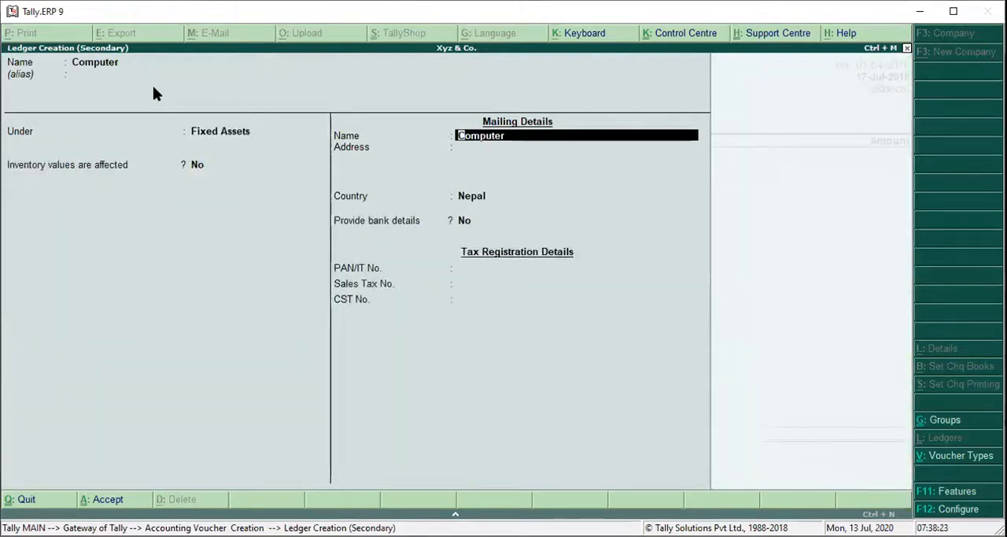
key(Return)
key(Return)
key(Return)
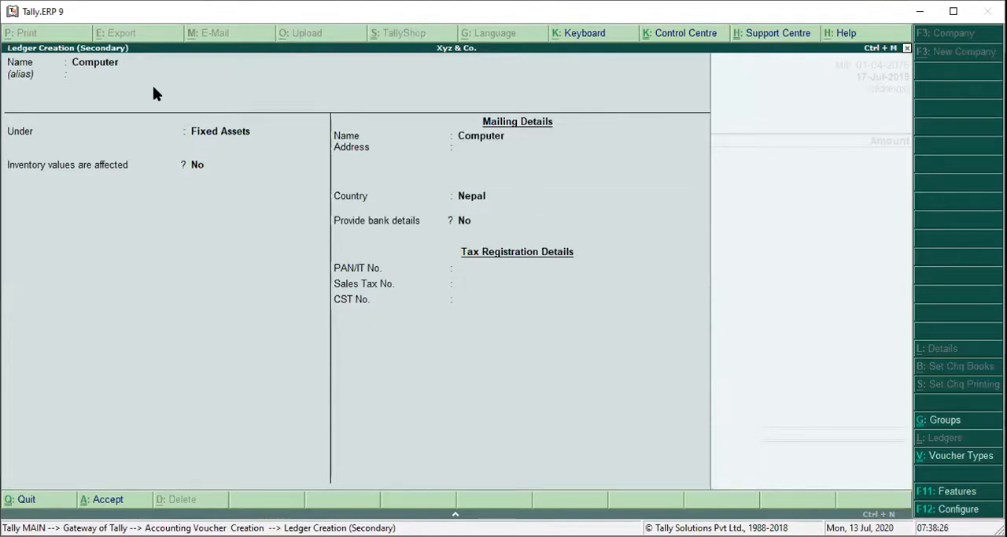
key(ctrl+a)
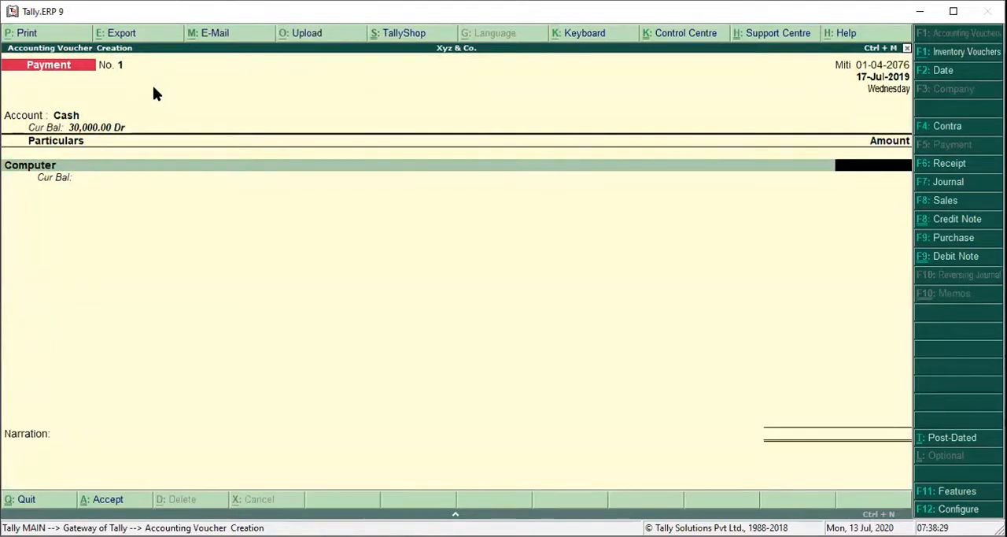
Enter 27,500 against Computer, add the narration "Purchase Computer from Computer Bazaar for office use Rs. 27,500 in cash", and accept the payment voucher.
text(27,500)
key(Return)
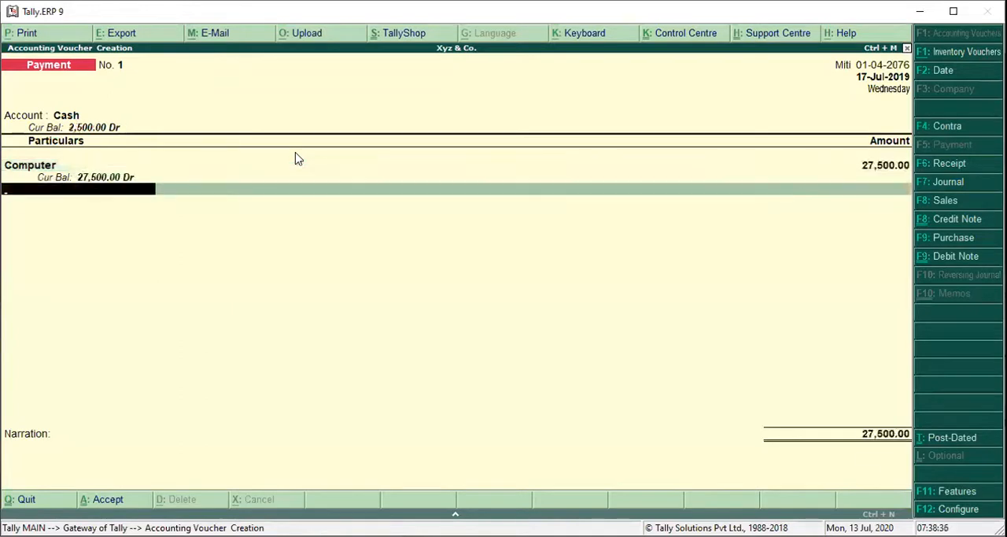
key(Return)
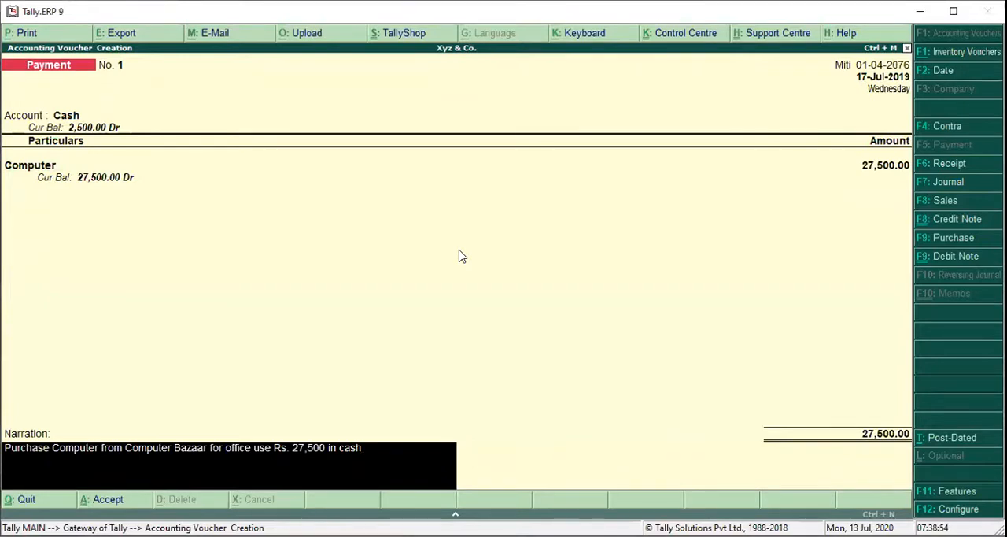
key(Return)
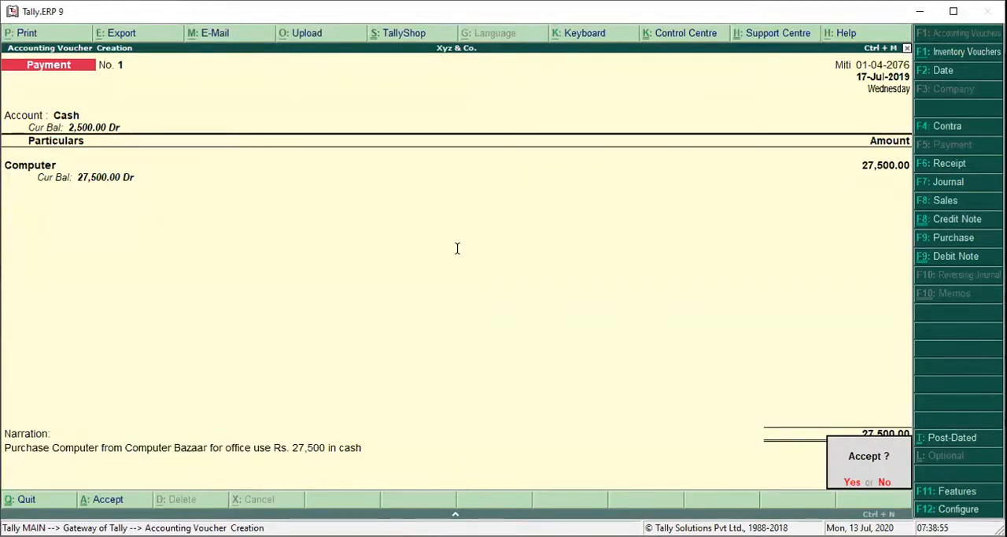
key(y)
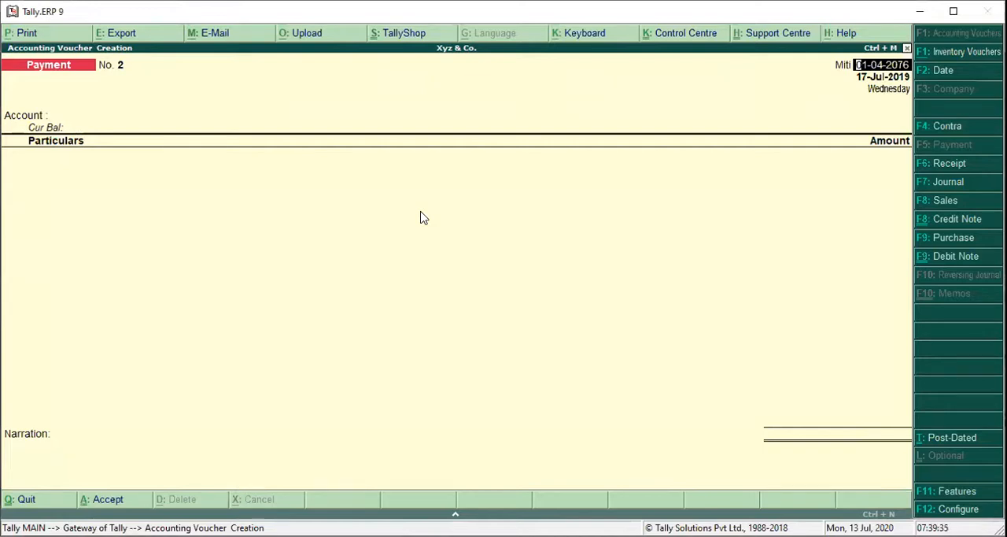
click(925, 165)
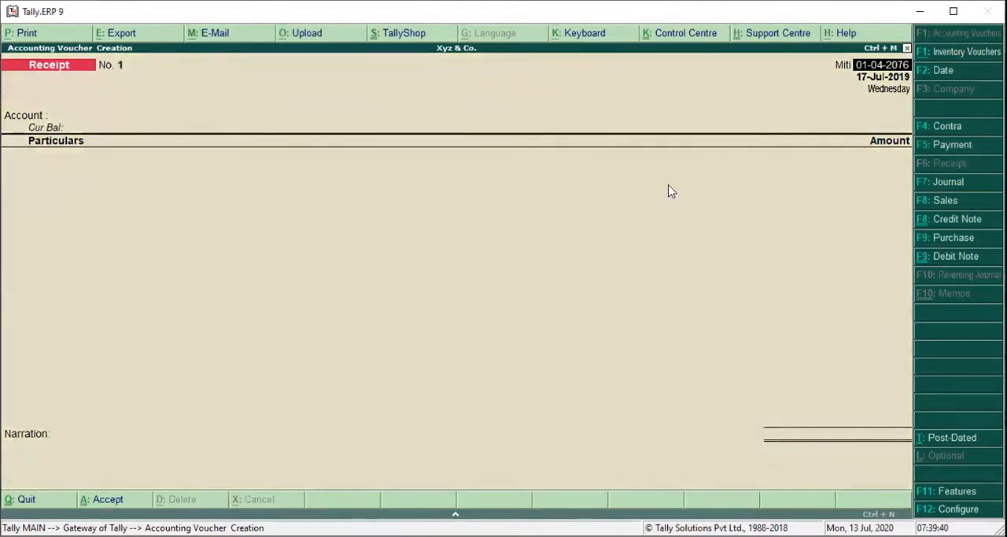
key(Return)
key(Return)
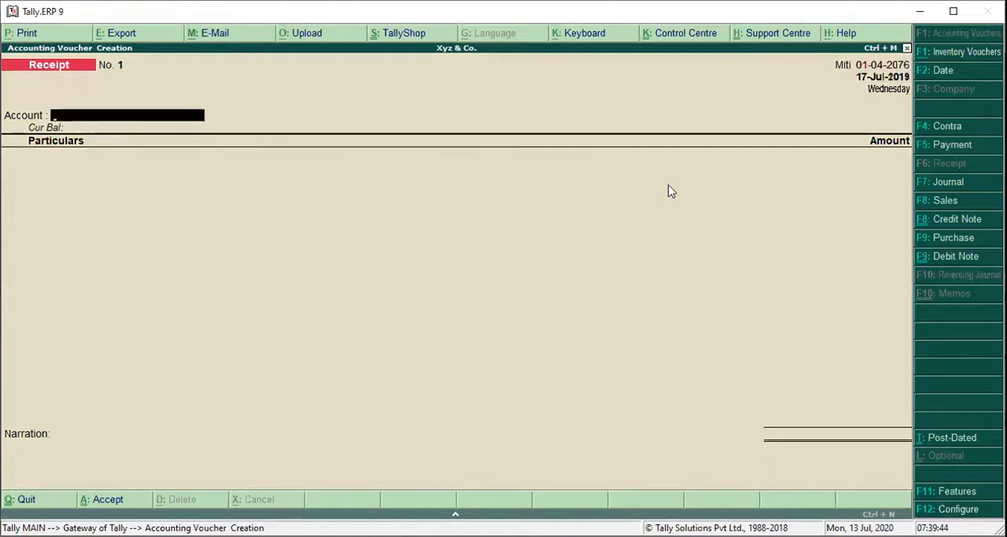
Begin a new ledger for the receipt's account and name it Standard Chartered Bank-Current A/c.
text(S)
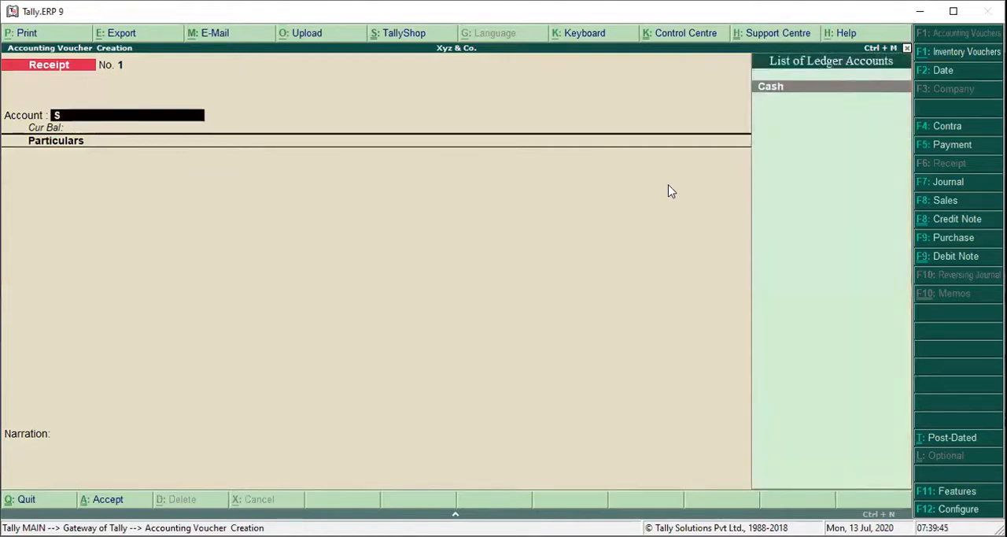
key(alt+c)
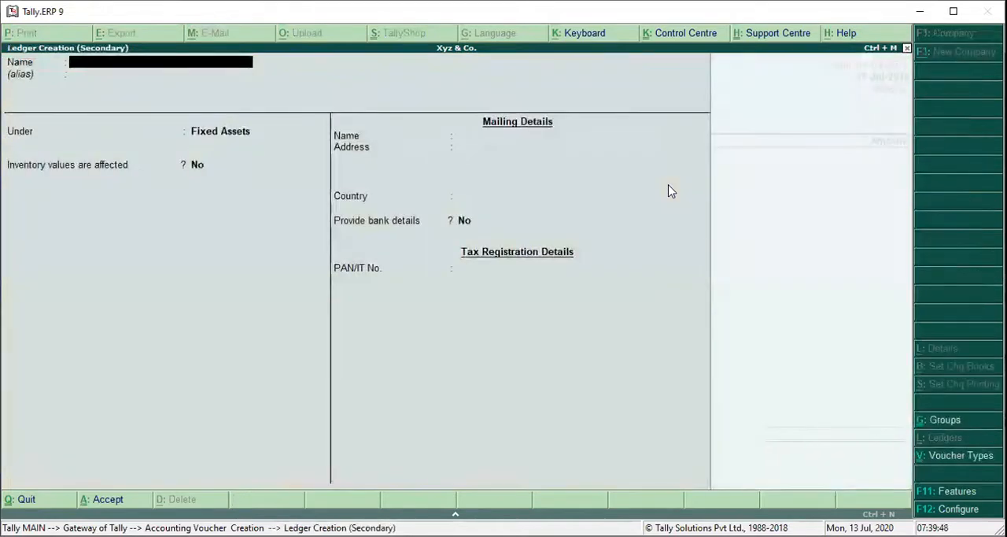
text(Standard Chartered B)
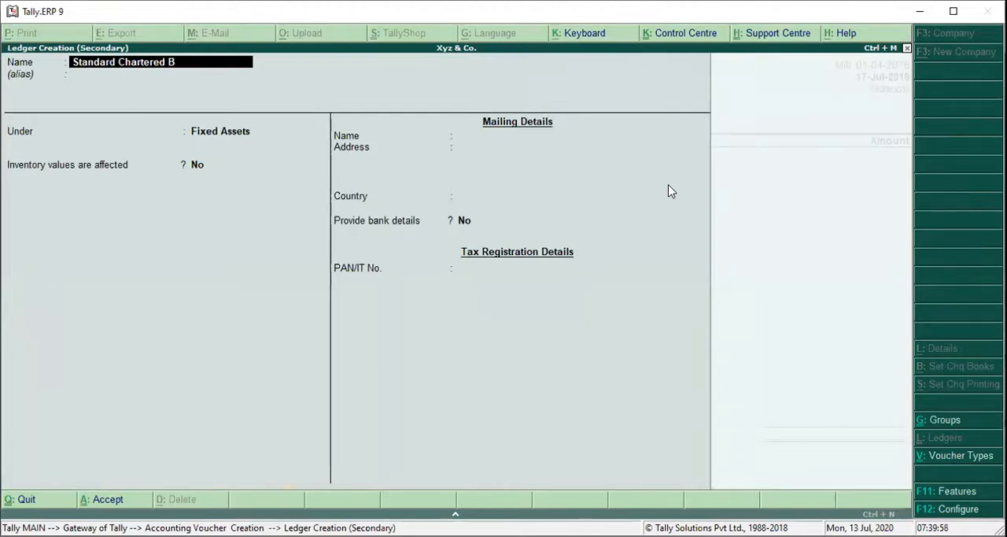
text(ank-Current A/)
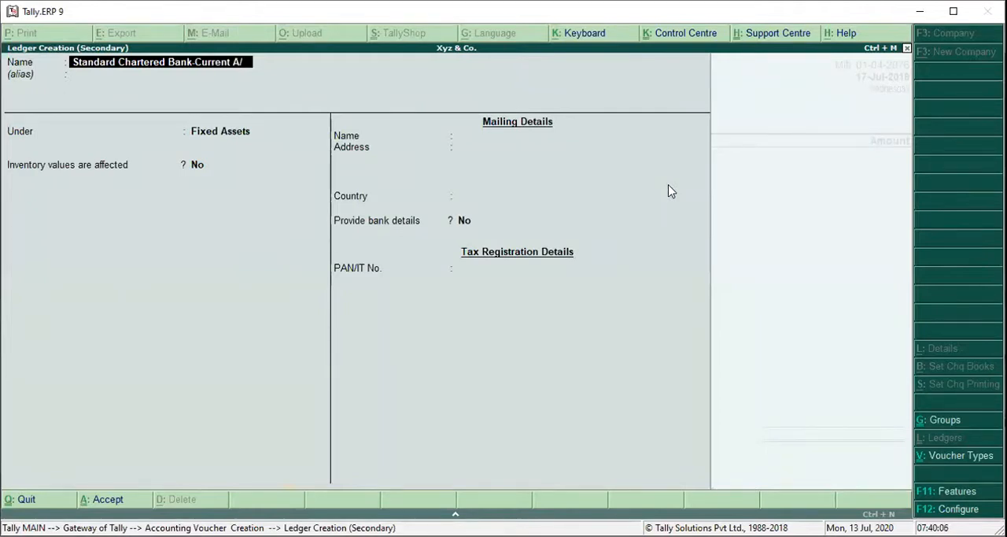
text(c)
key(Return)
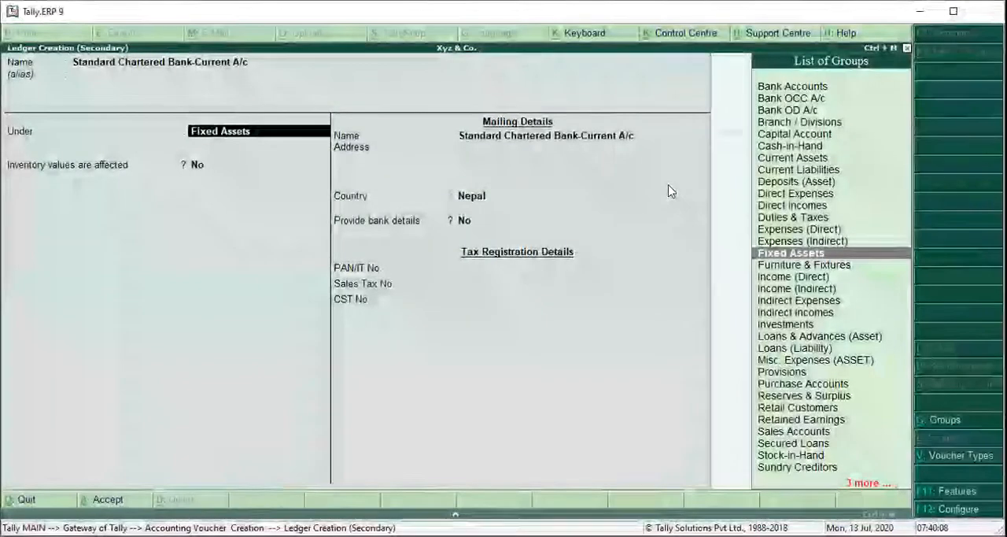
Place the Standard Chartered ledger under Bank Accounts and enter its account number, leaving the bank code blank.
text(B)
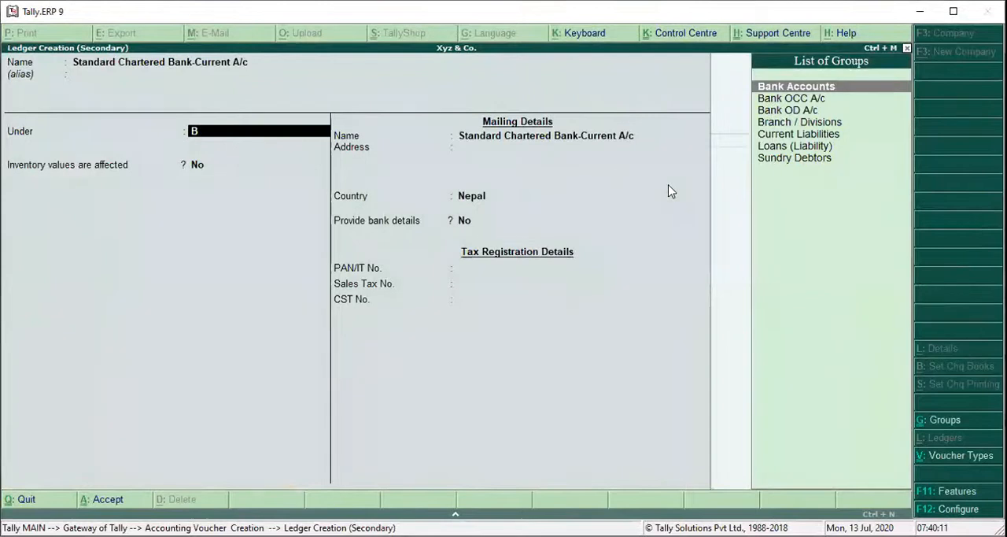
key(Return)
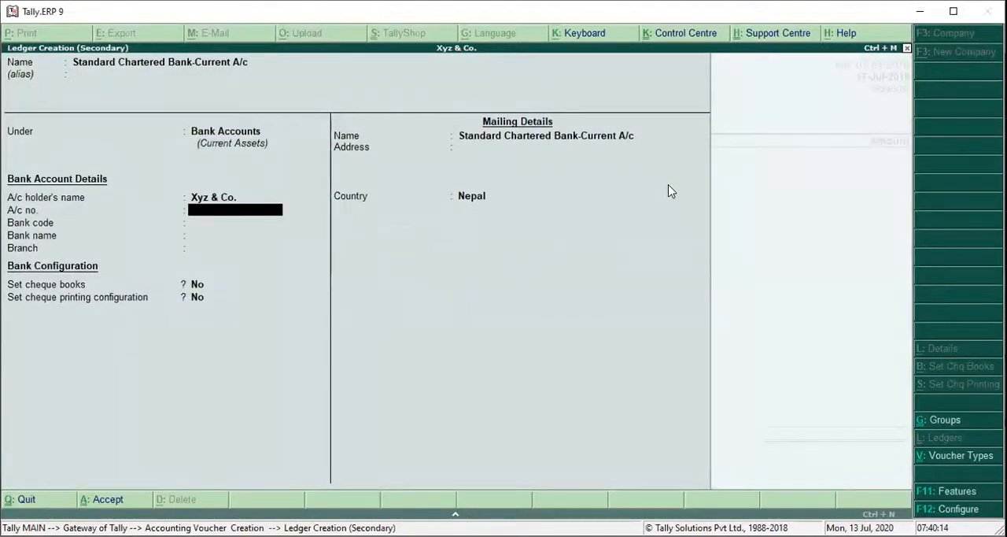
text(552353)
key(Return)
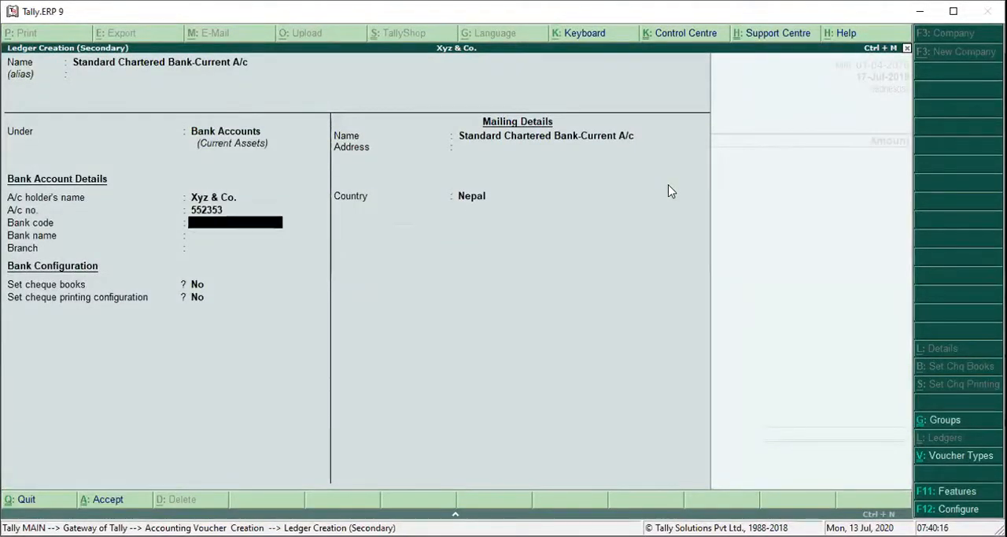
key(Return)
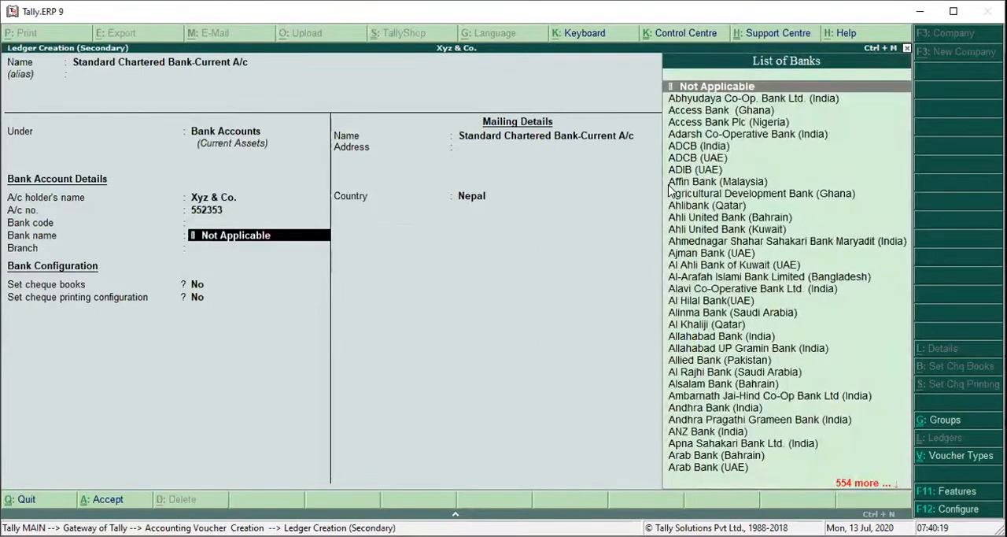
Set the ledger's bank name to Standard Chartered Bank (Nepal).
text(St)
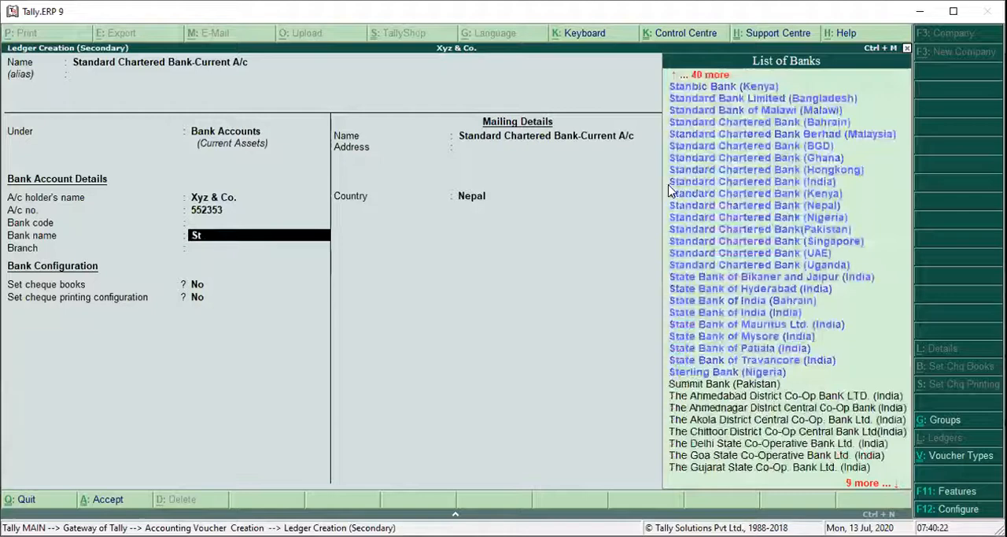
text(a)
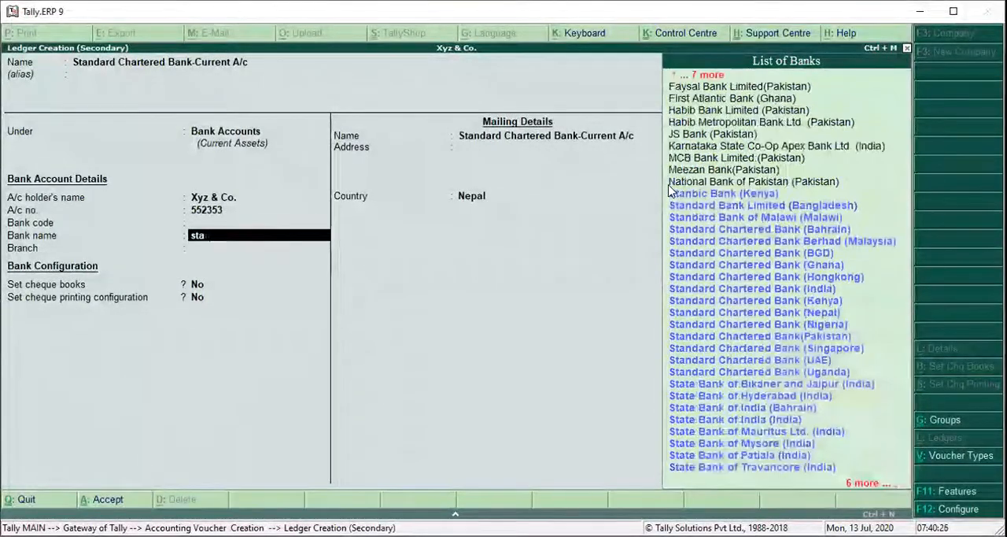
text(nnd)
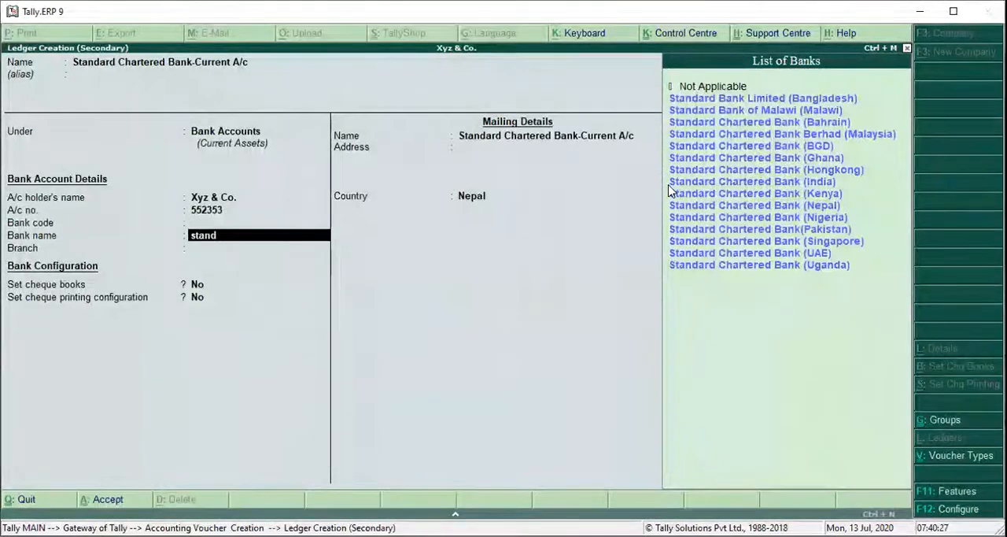
key(Down)
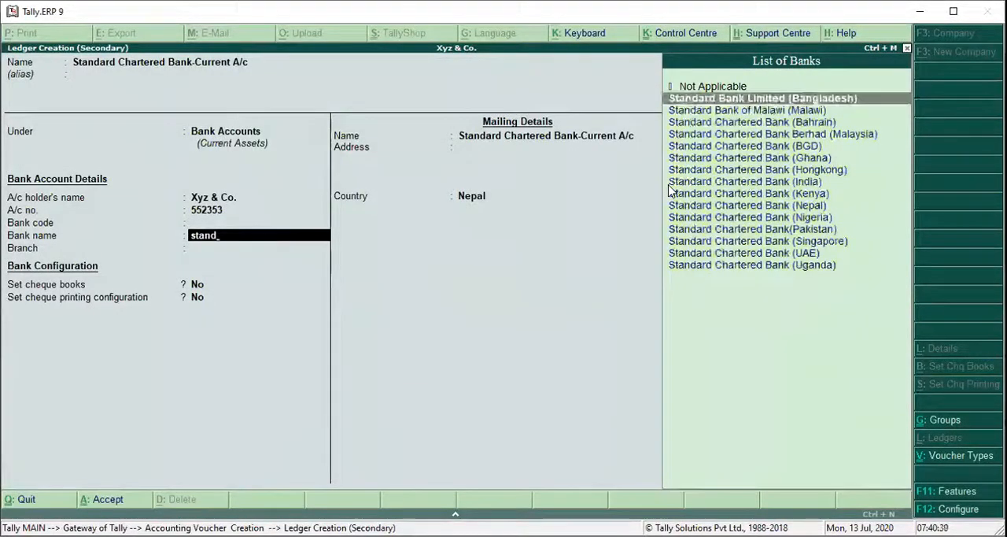
key(Down)
key(Down)
key(Down)
key(Down)
key(Down)
key(Down)
key(Down)
key(Down)
key(Down)
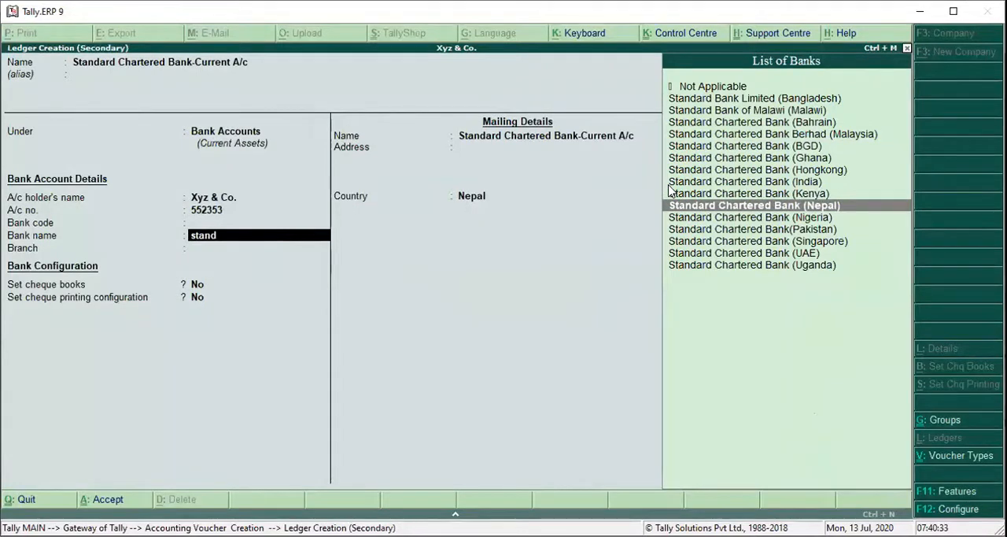
key(Return)
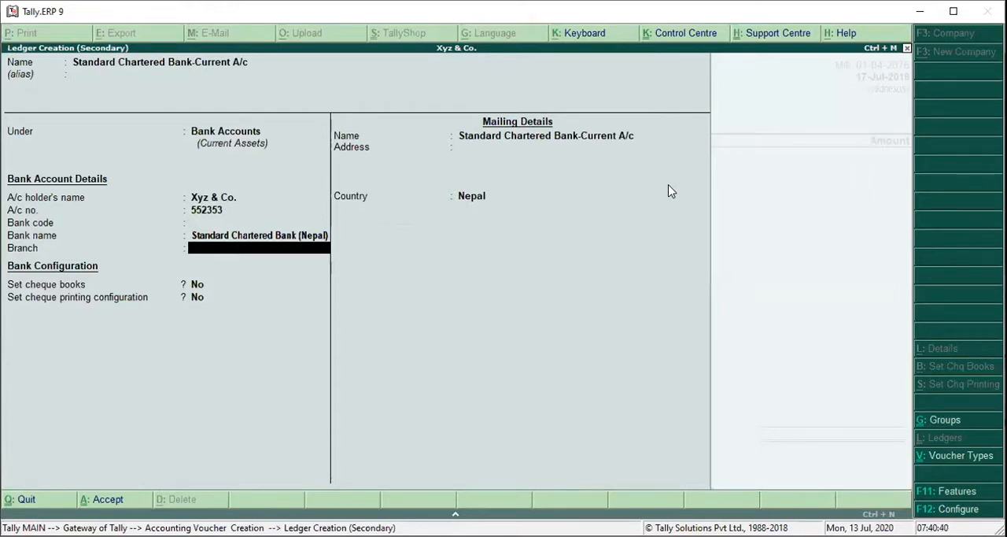
Leave the branch blank and both cheque options at No, and save the Standard Chartered ledger as the receipt's account.
key(Return)
key(Return)
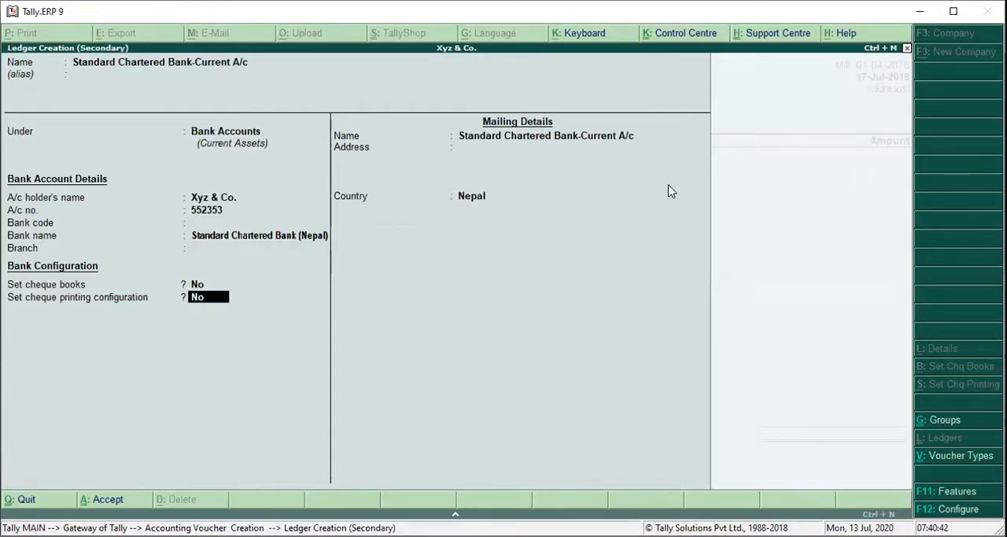
key(Return)
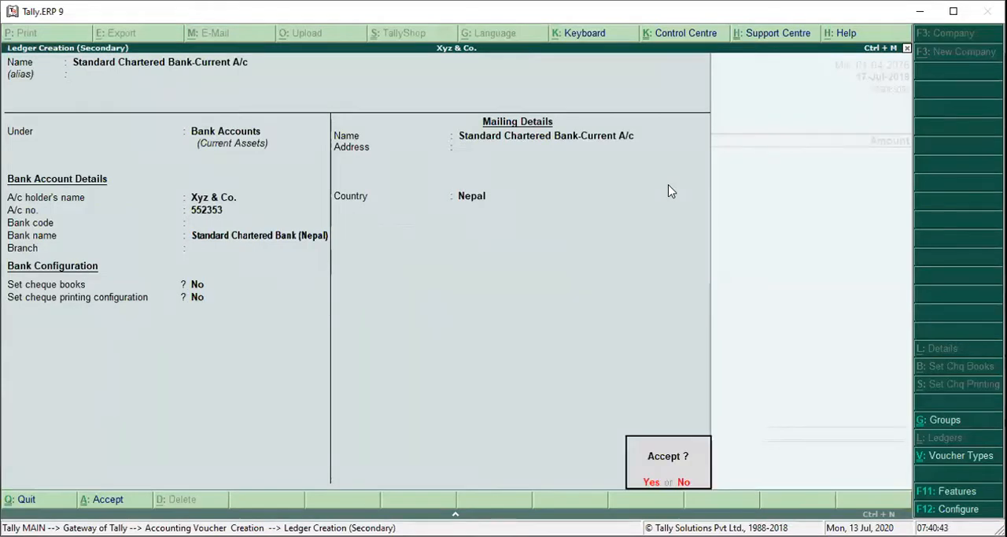
key(Return)
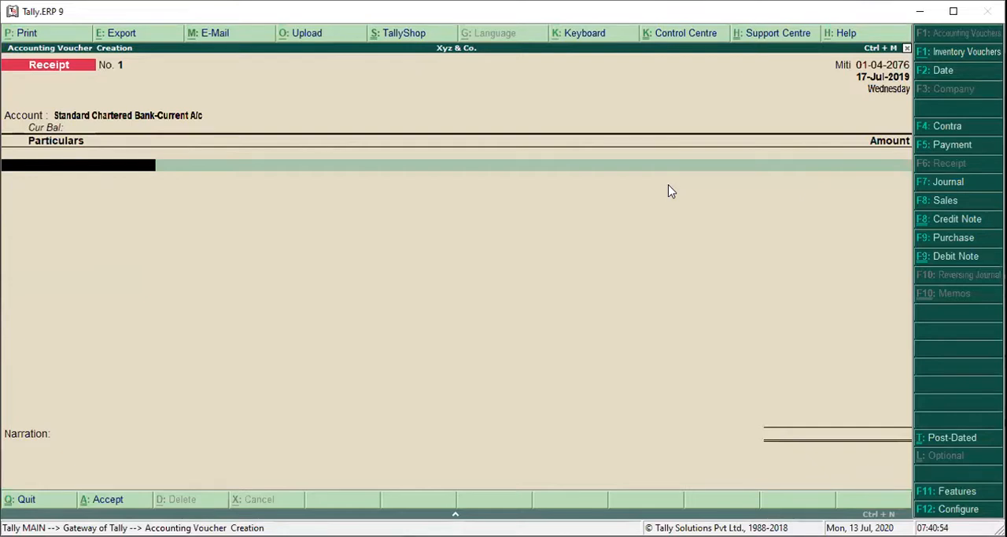
Begin a new ledger for the receipt's particulars and name it 15% Bank Loan.
key(alt+c)
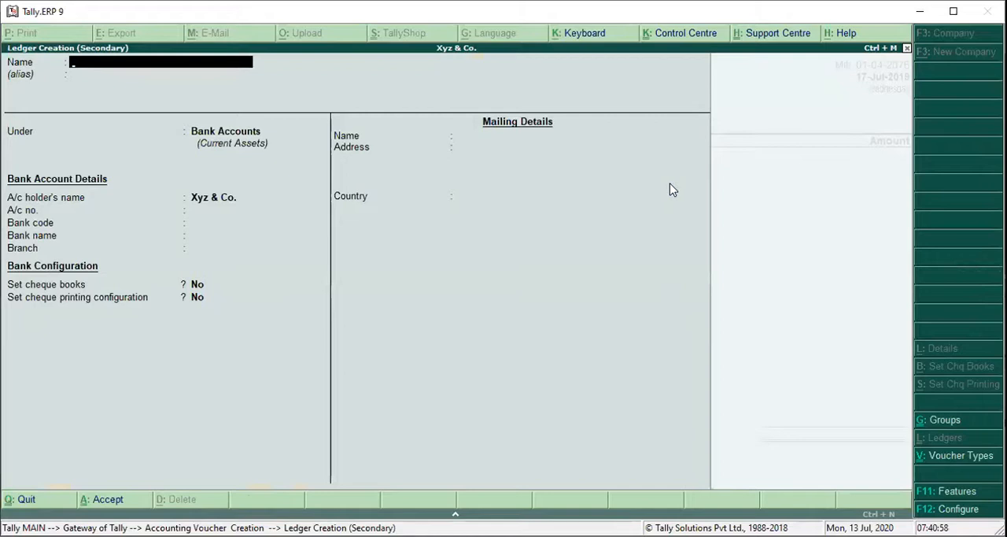
text(Bank Loan)
key(BackSpace)
key(BackSpace)
key(BackSpace)
key(BackSpace)
key(BackSpace)
key(BackSpace)
key(BackSpace)
key(BackSpace)
key(BackSpace)
text(15% Bank Lo)
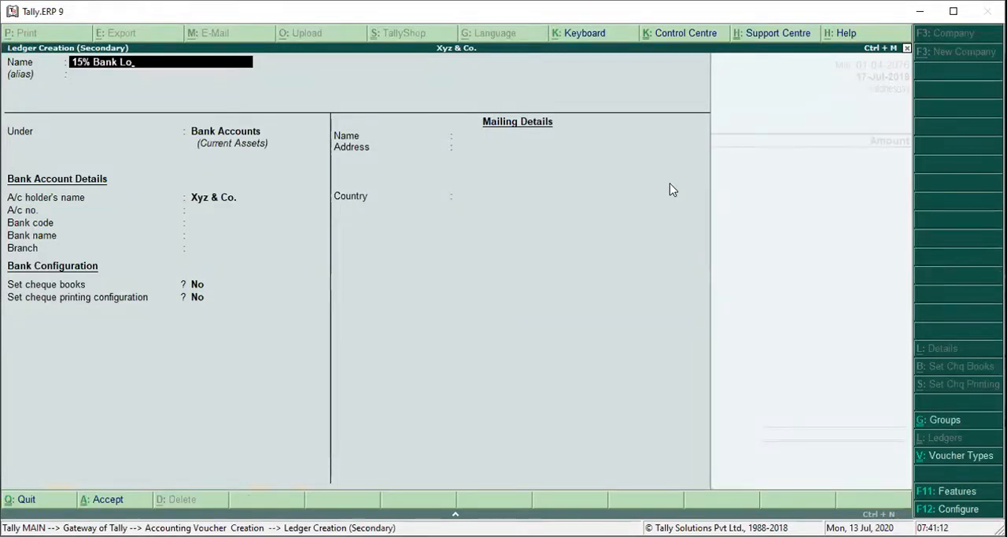
text(an)
key(Return)
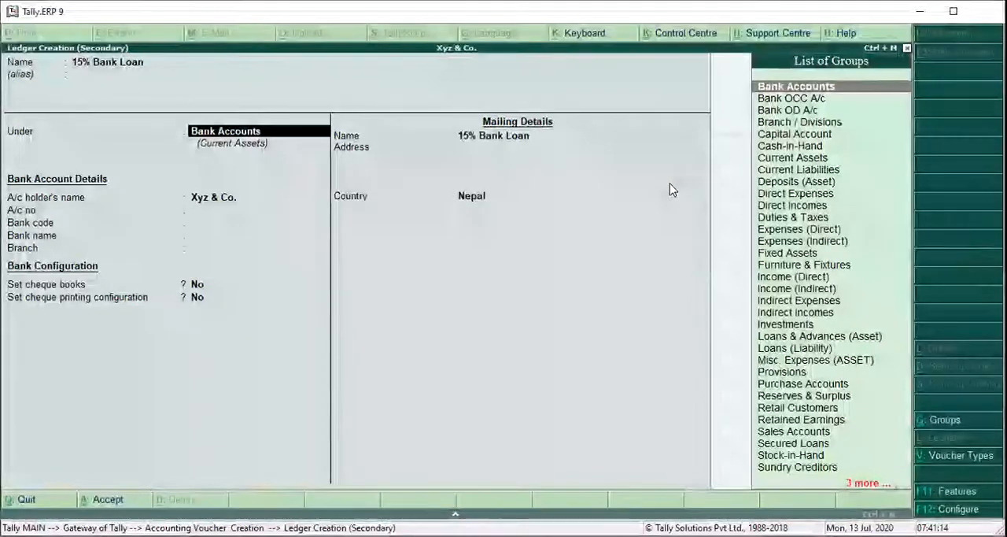
Place the 15% Bank Loan ledger under the Loans (Liability) group.
text(L)
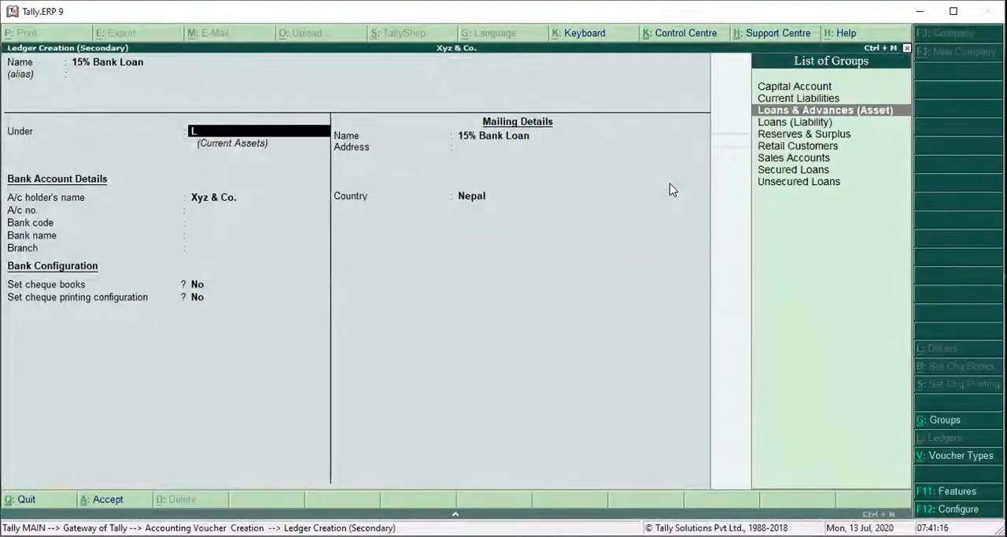
key(Down)
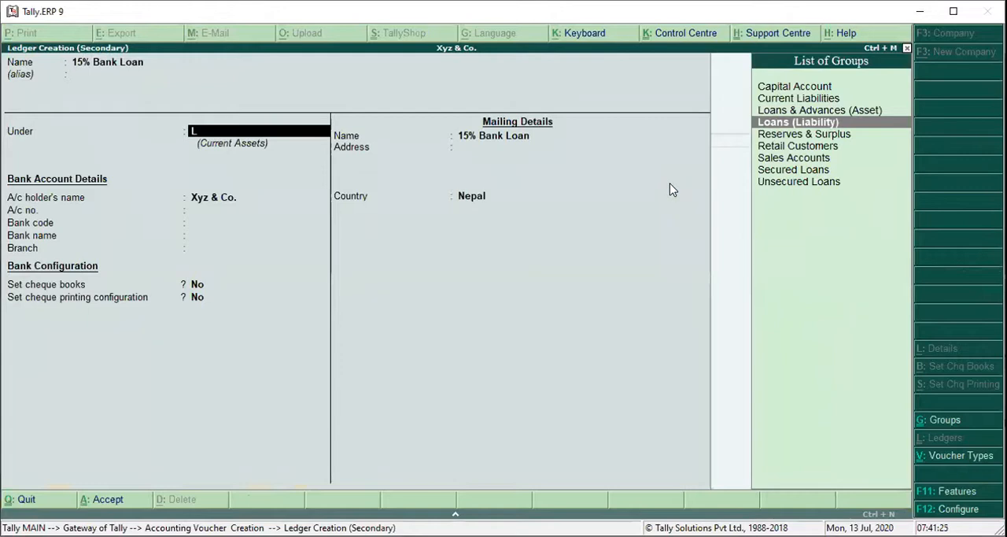
key(Return)
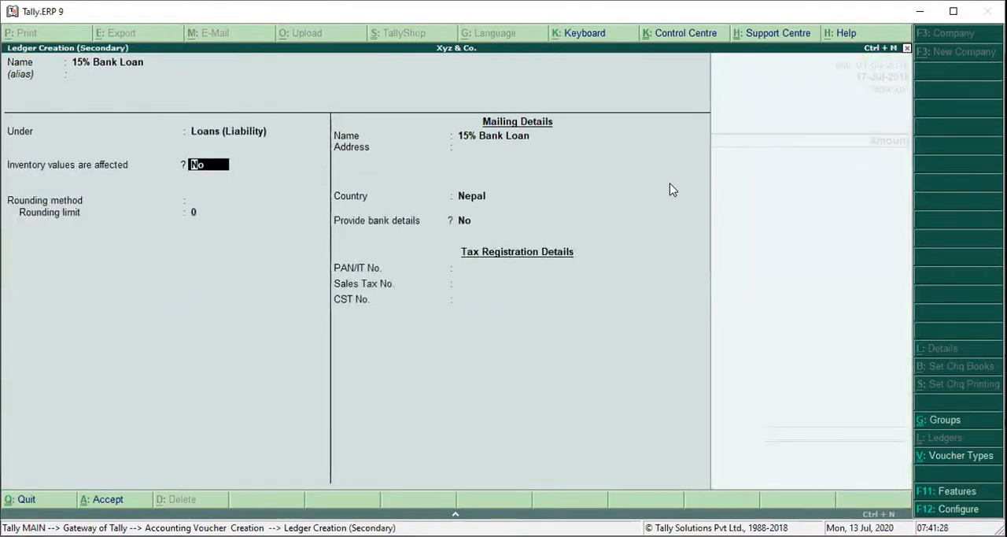
Keep inventory values and bank details at No and rounding Not Applicable, leave the tax numbers blank, and save the loan ledger.
key(Return)
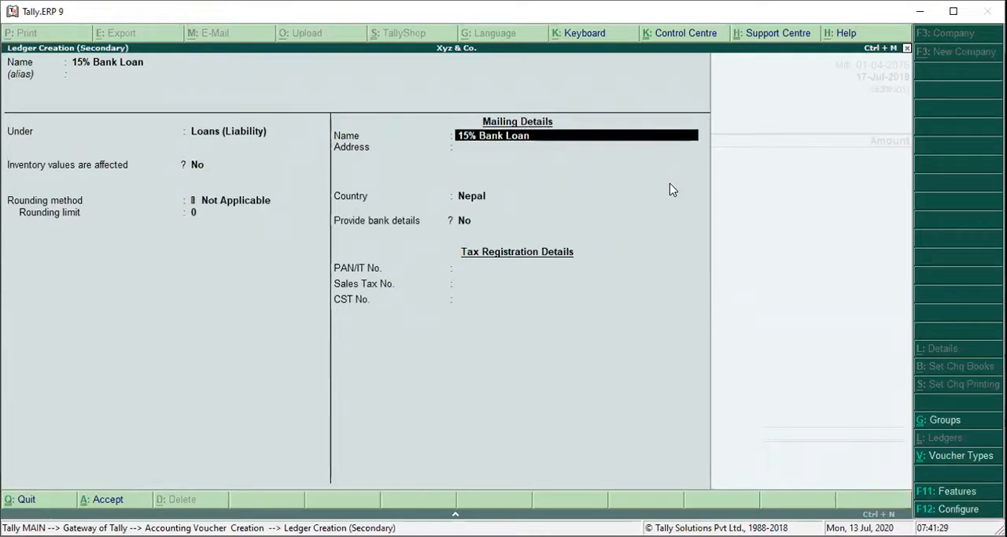
key(Return)
key(Return)
key(Return)
key(Return)
key(Return)
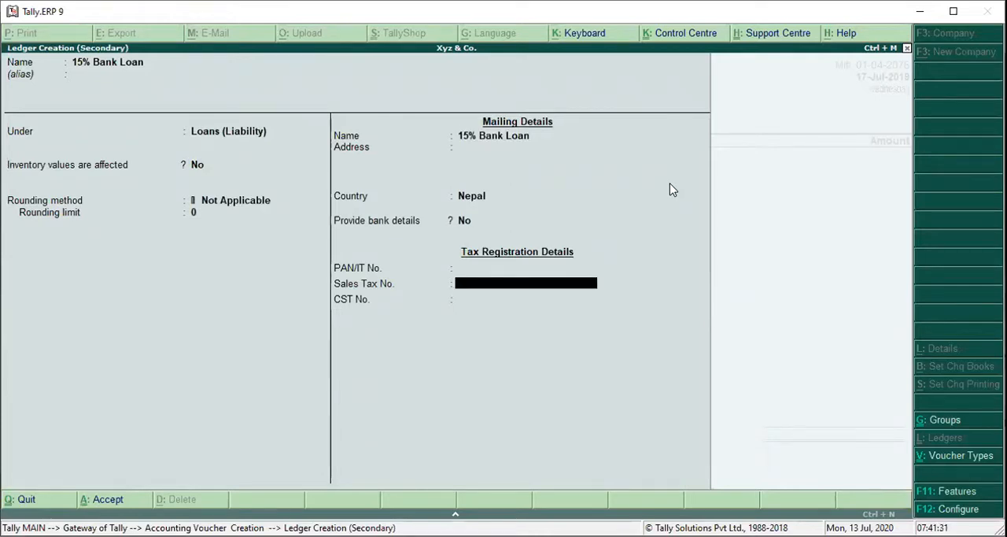
key(Return)
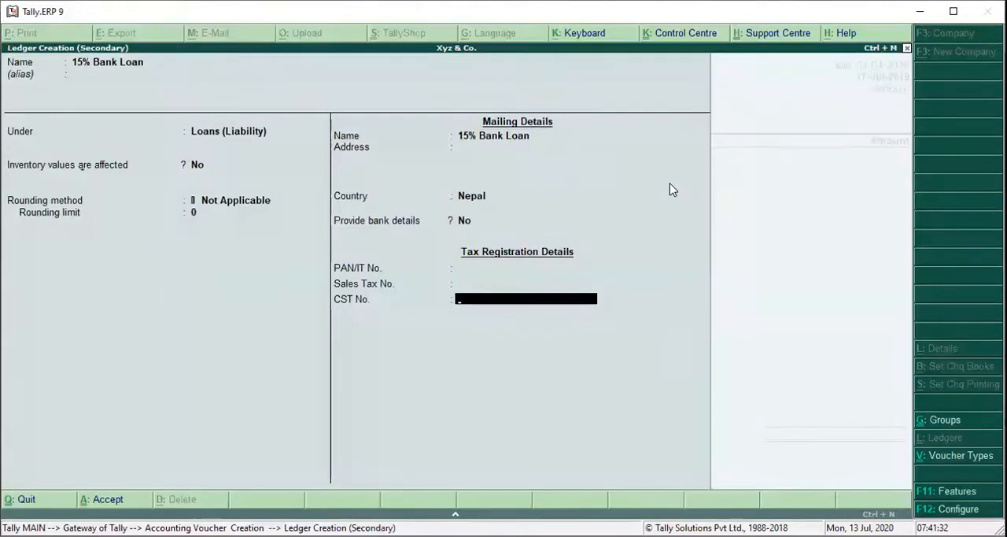
key(ctrl+a)
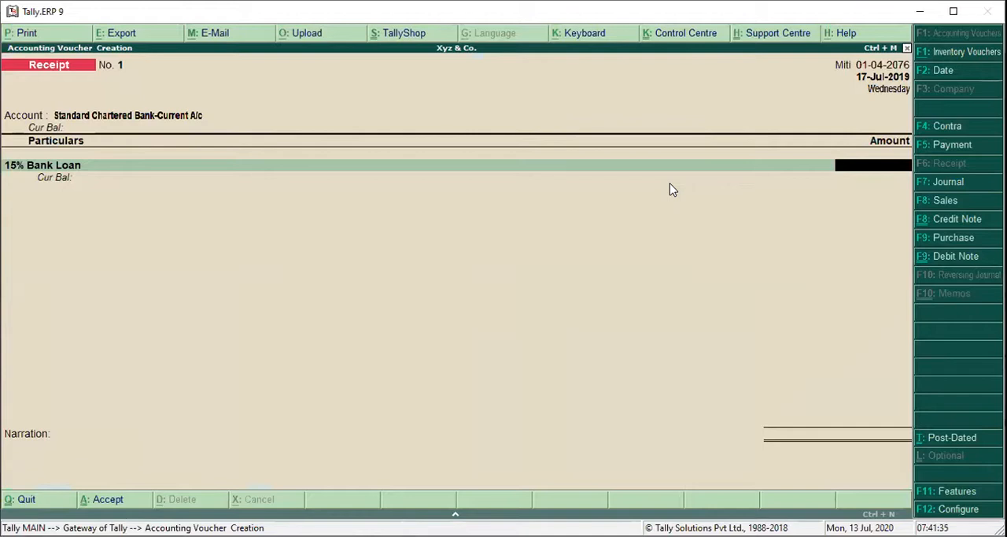
Enter 3,00,000 as the 15% Bank Loan amount and finish the receipt's particulars.
text(300000)
key(Return)
key(Return)
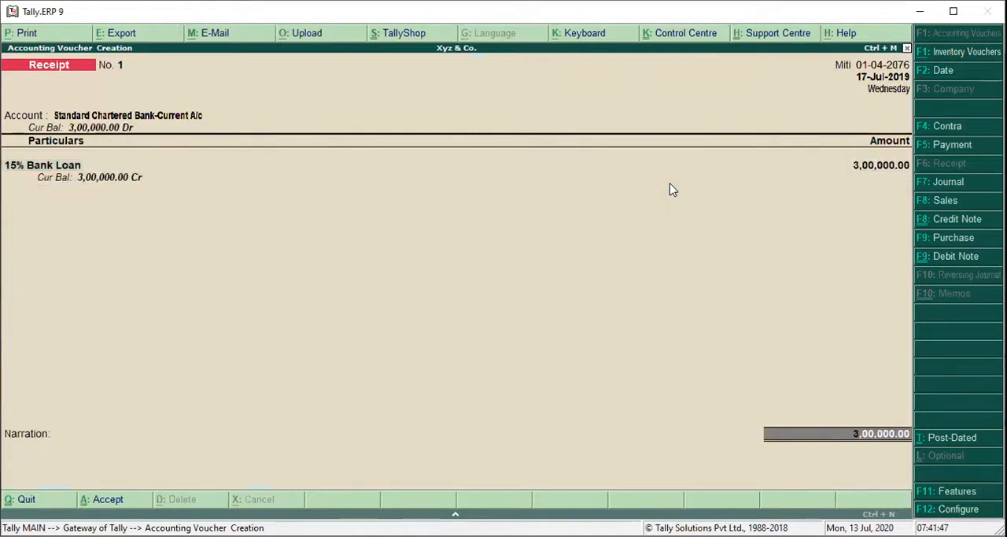
key(Return)
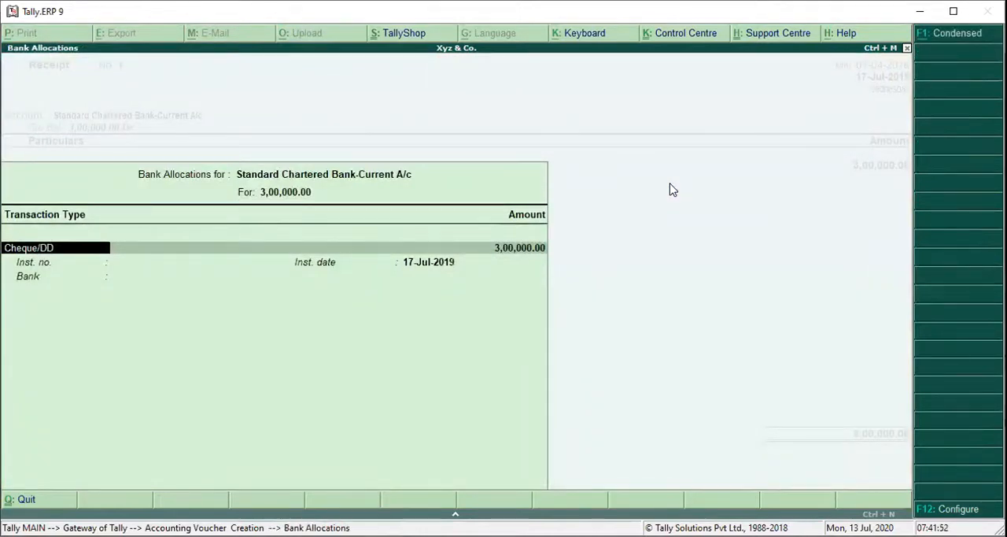
Allocate the full 3,00,000 as Cheque/DD and save the receipt with the narration "Loan taken from Standard Chartered Bank Limited Rs. 3,00,000.".
key(Return)
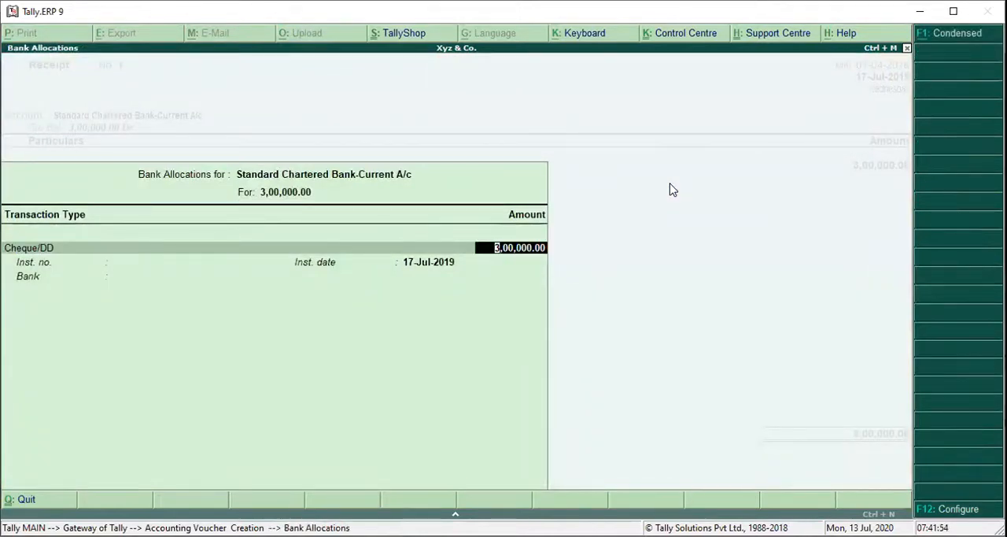
key(Return)
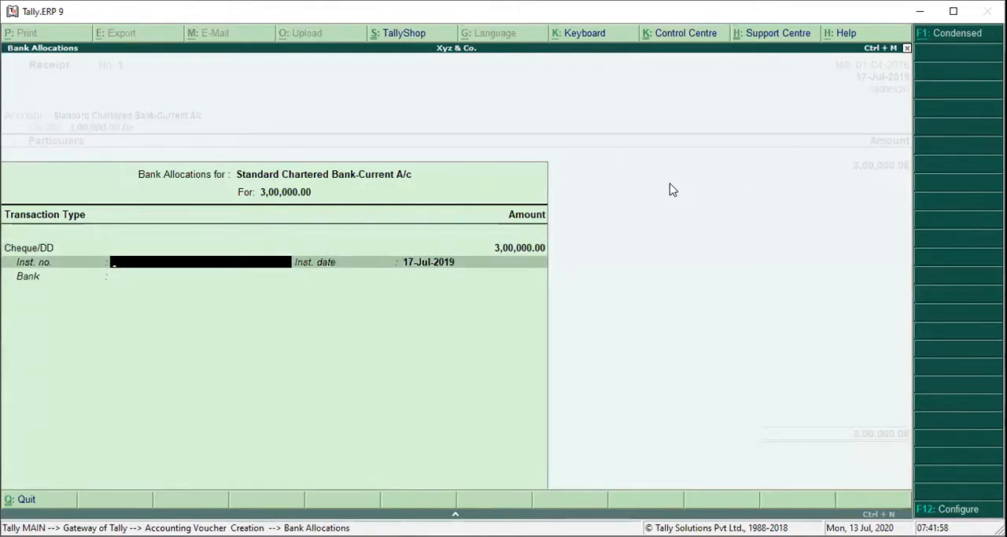
key(ctrl+a)
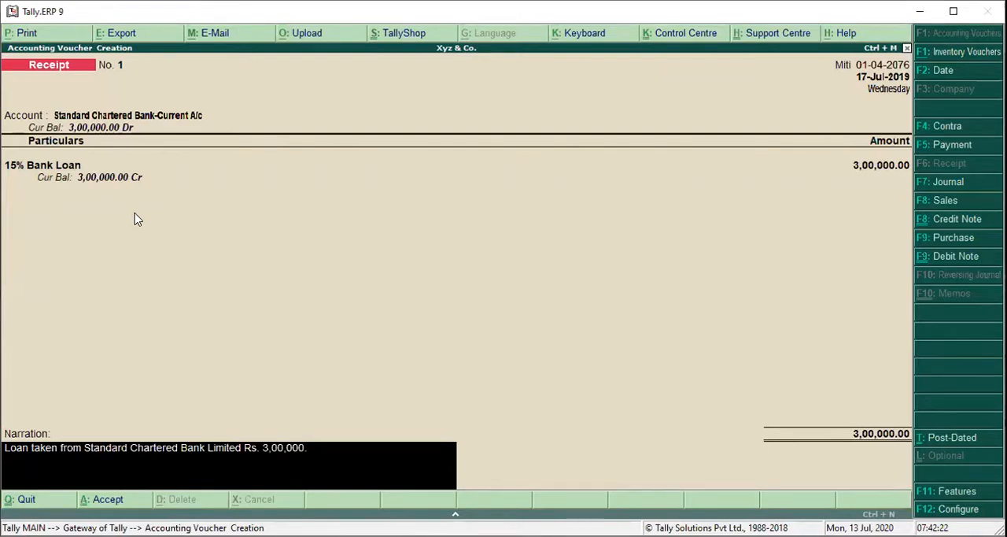
key(Return)
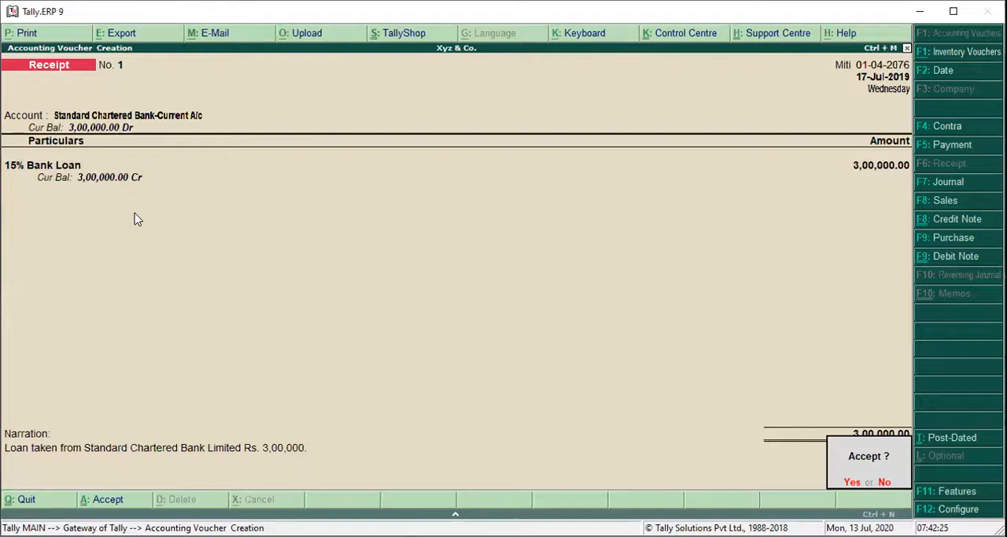
key(Return)
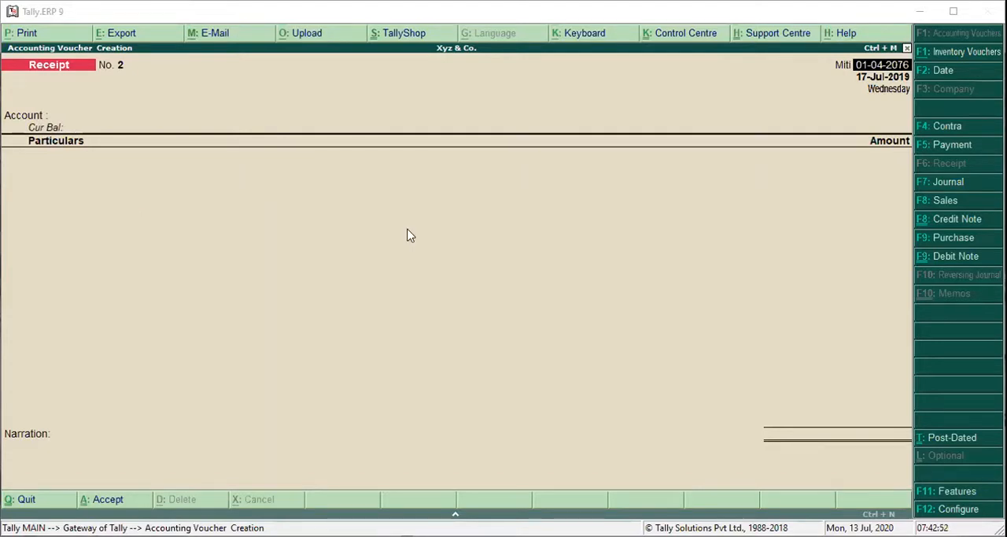
Start a contra voucher dated 01-04-2076 with Cash as the account and Standard Chartered Bank-Current A/c in the particulars.
click(945, 135)
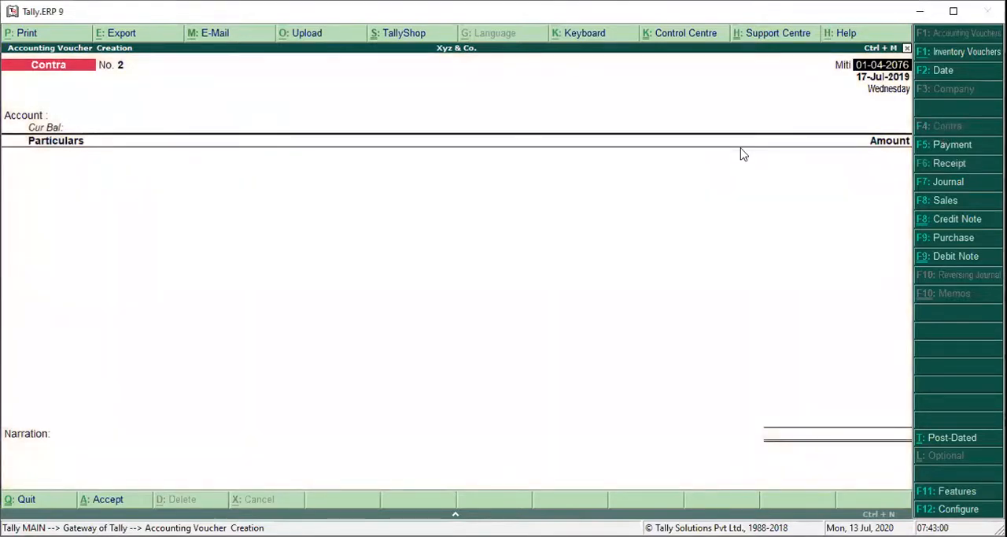
key(Return)
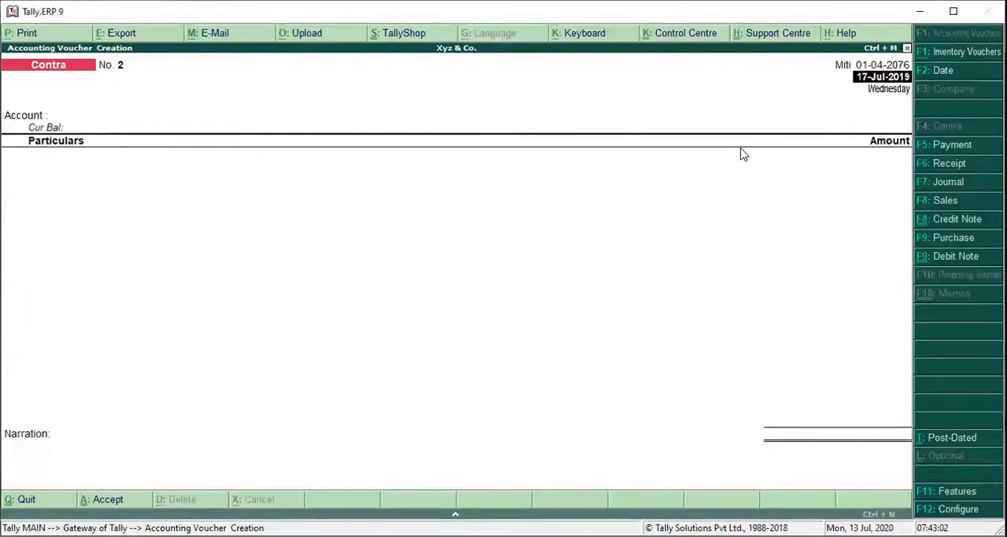
key(Return)
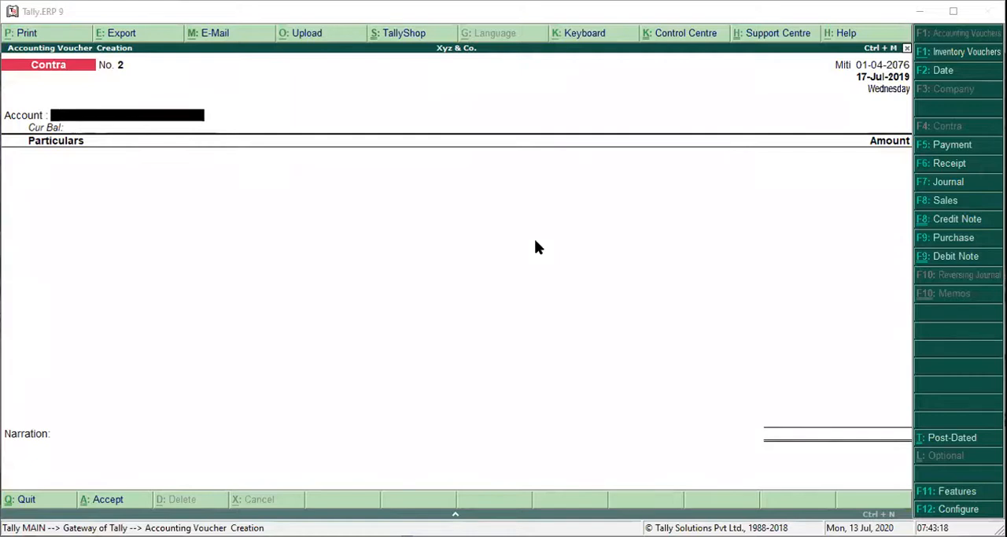
key(Return)
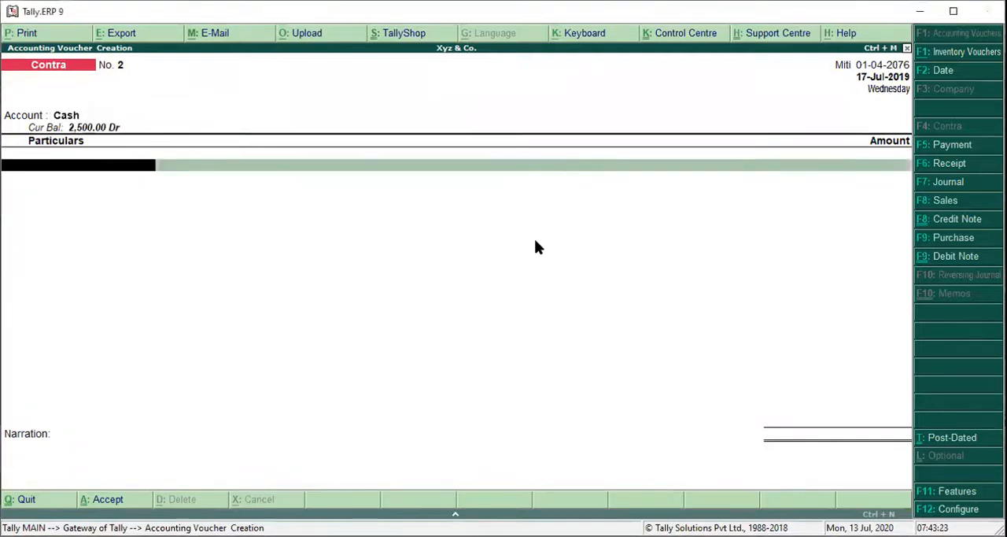
text(st)
key(Return)
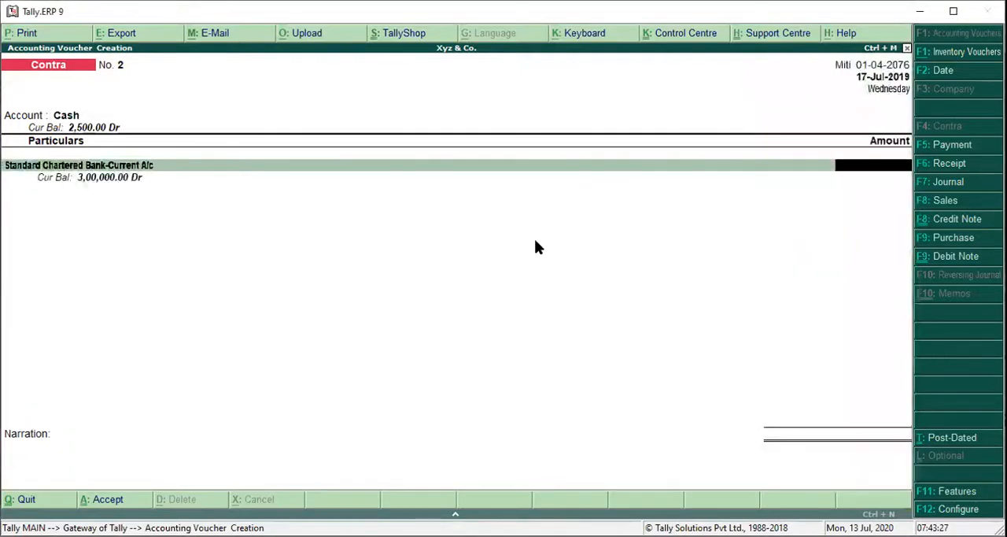
Enter 2,50,000 for the contra and allocate it as a Cheque with range Not Applicable and no instrument number.
text(270)
key(BackSpace)
key(BackSpace)
text(50000)
key(Return)
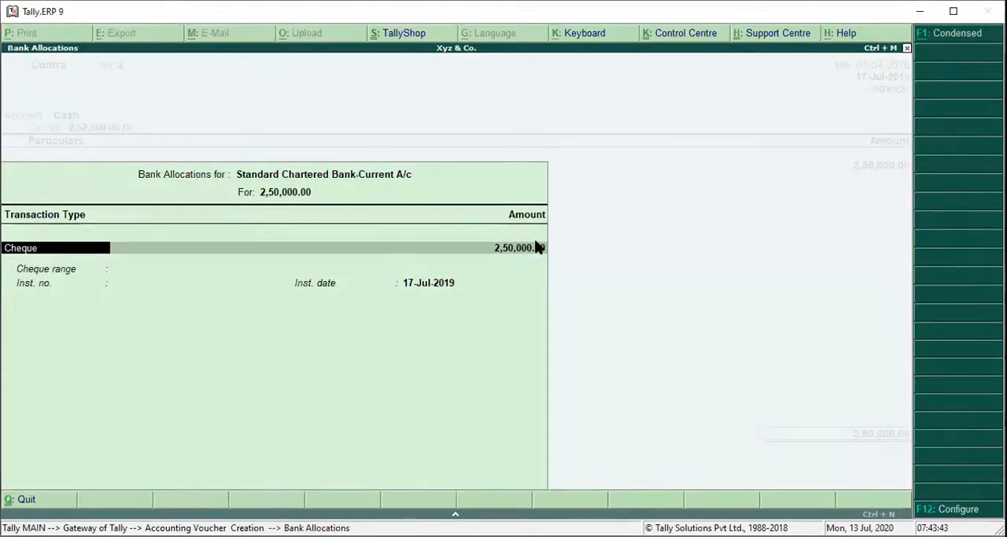
key(Return)
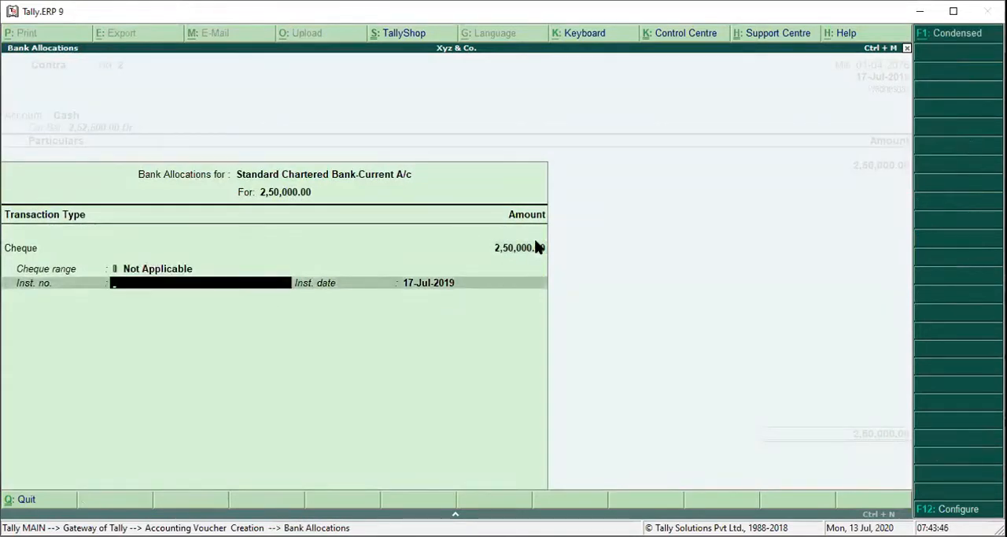
key(Return)
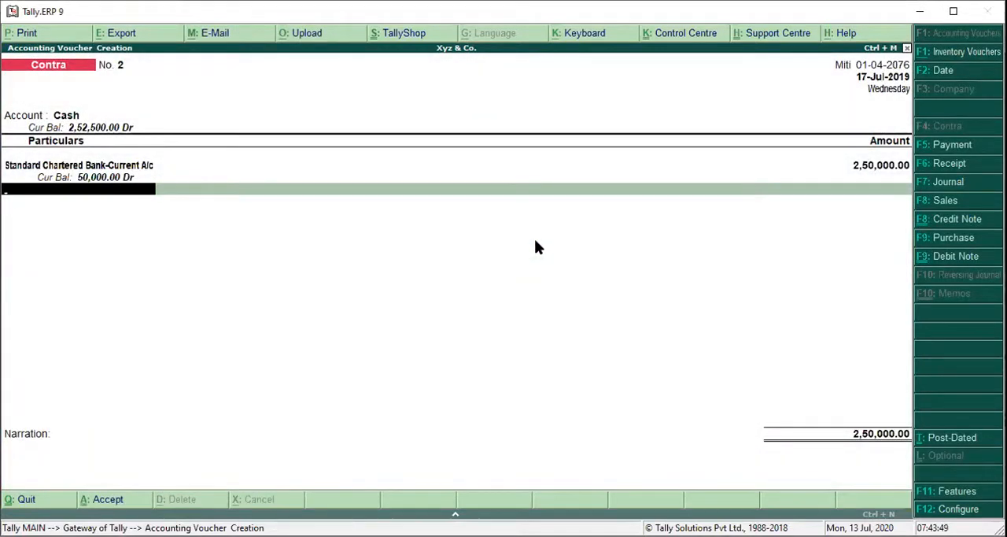
Add the narration "Cash withdrawn from Standard Chartered Bank Limited for Rs. 2,50,000" and save the contra voucher.
key(Return)
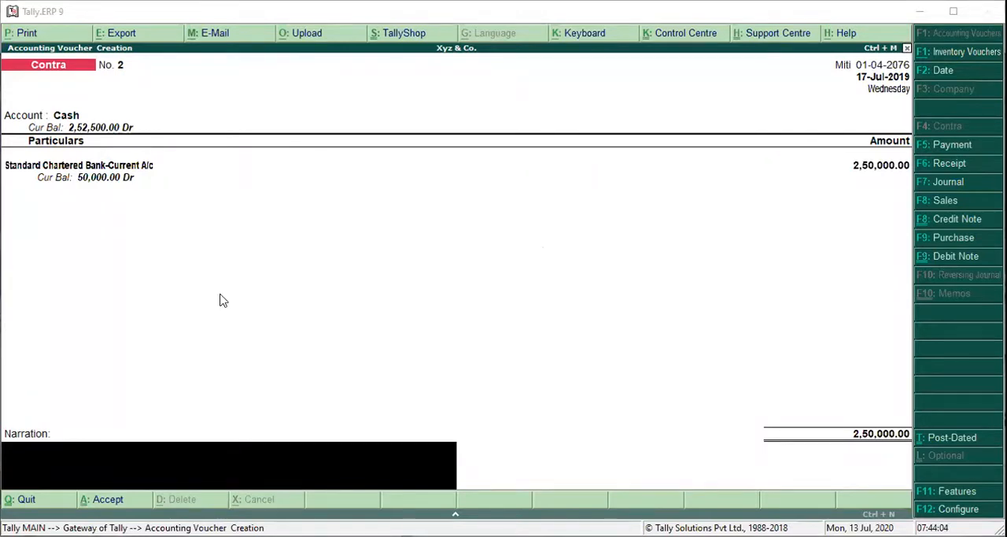
text(Cash withdrawn from Standard Chartered Bank Limited for Rs. 2,50,000)
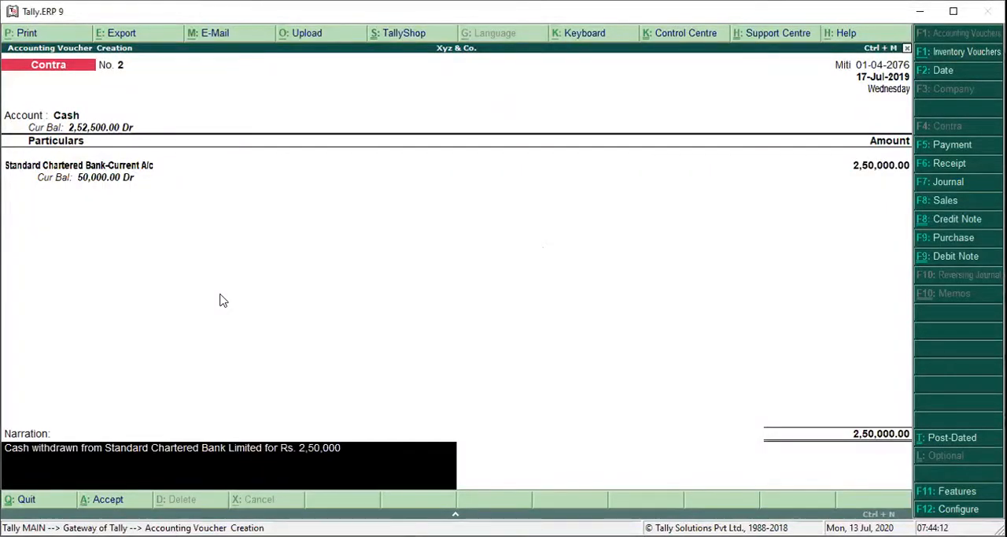
key(ctrl+a)
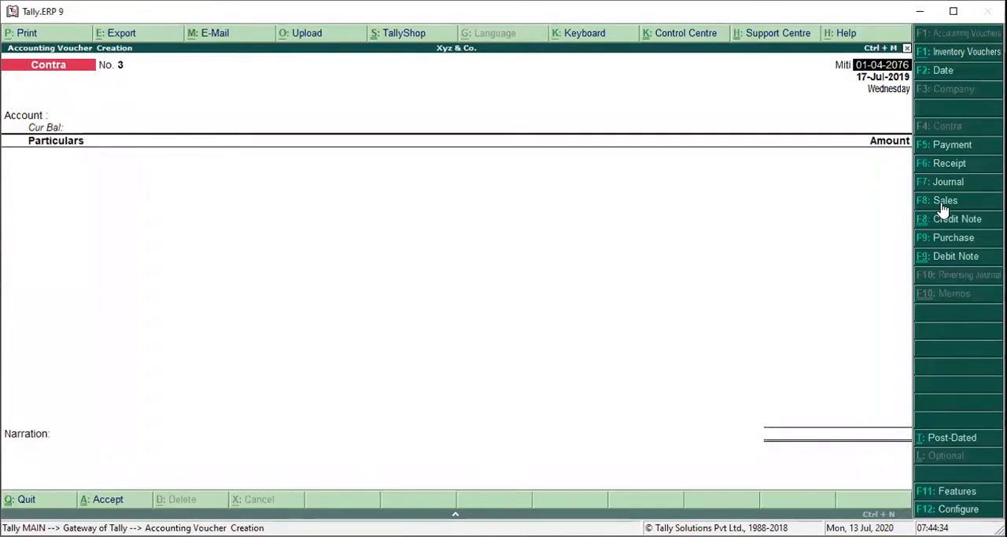
Start a purchase voucher dated 01-04-2076, leaving the supplier invoice number and its date blank.
click(956, 238)
click(957, 239)
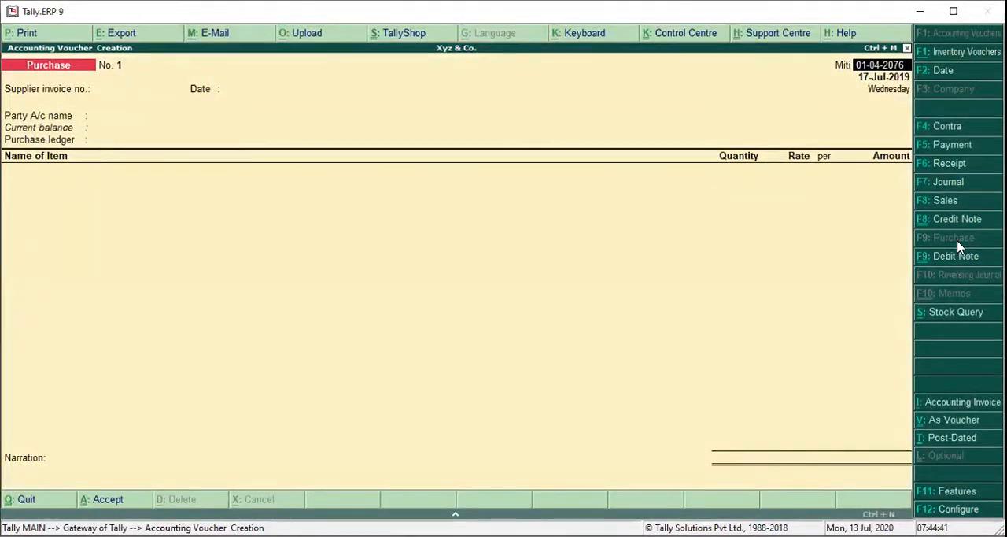
key(Return)
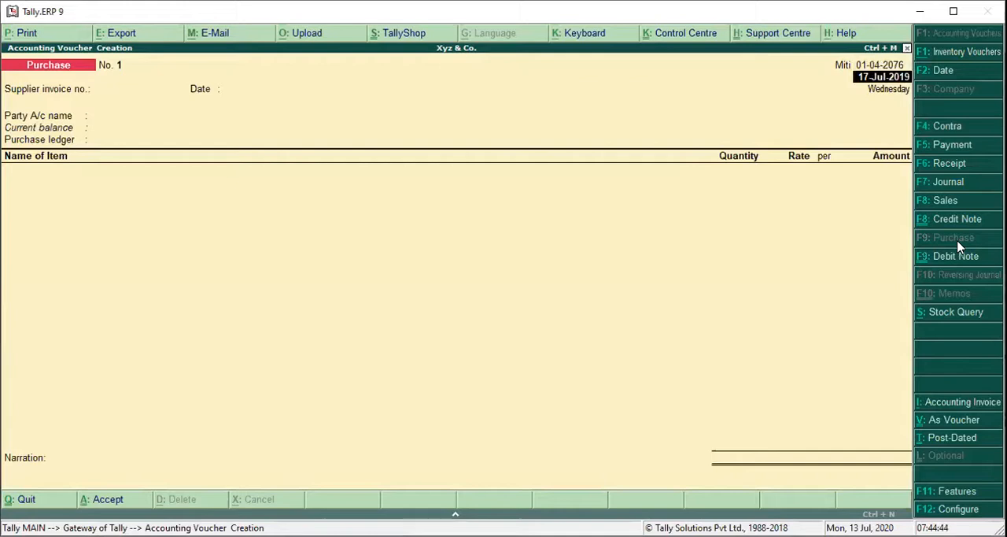
key(Return)
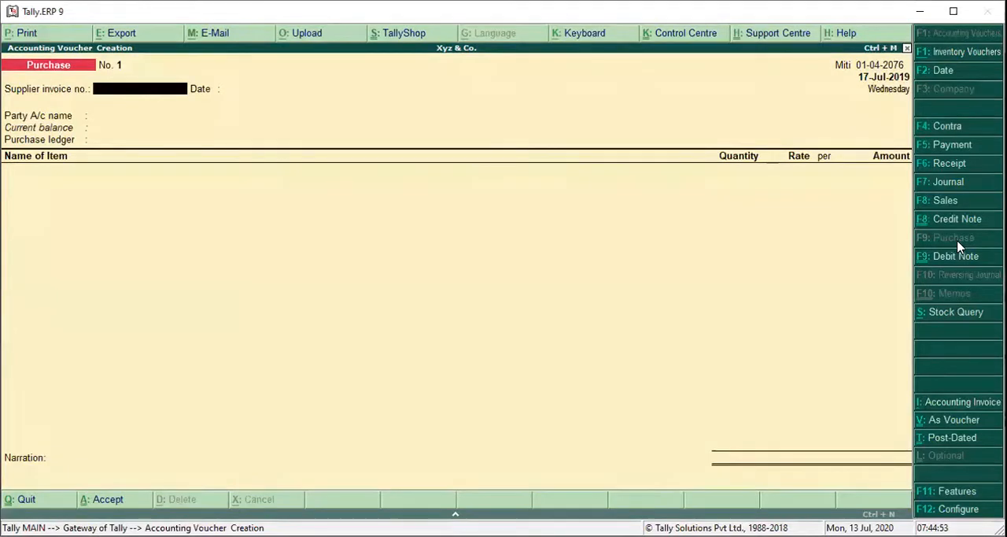
key(Return)
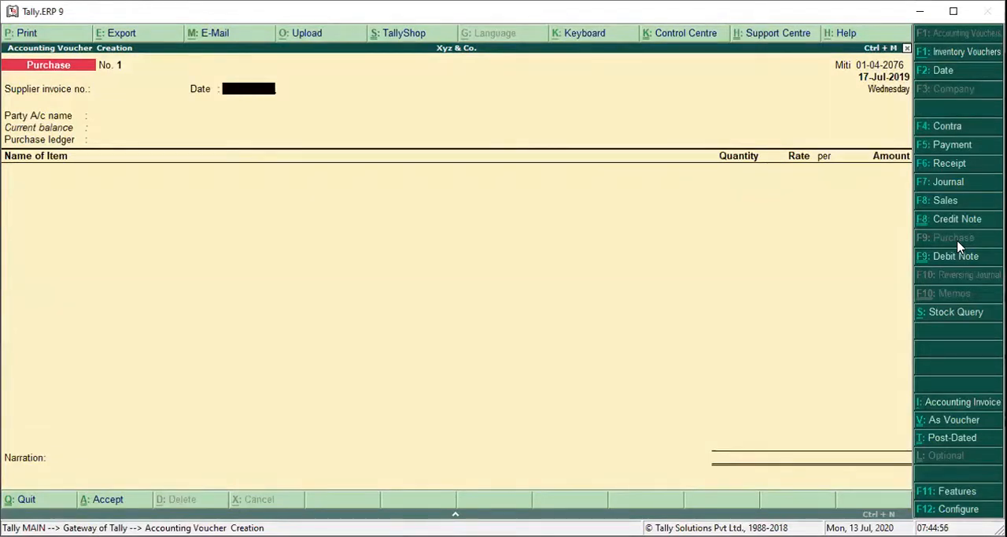
key(Return)
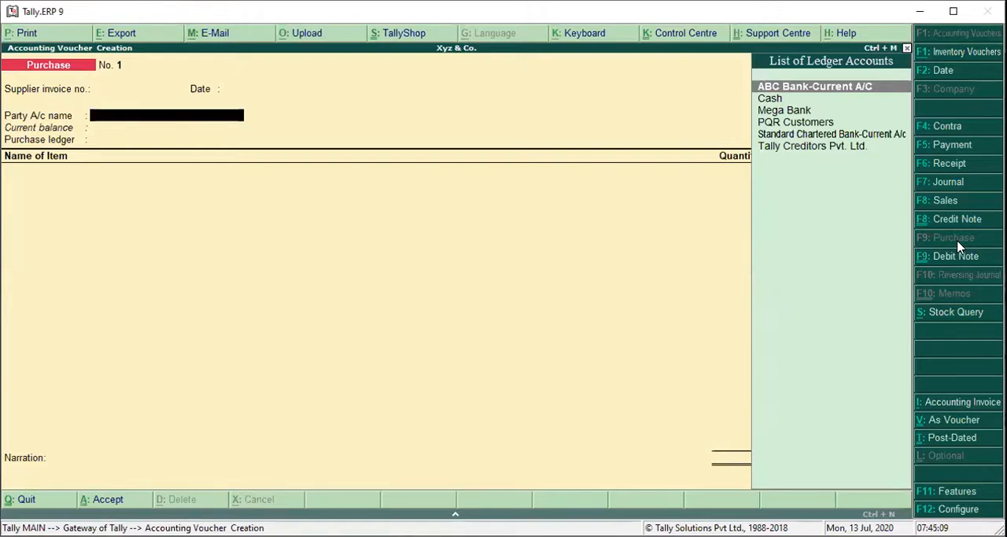
Set Cash as the purchase's party account and accept the party details without a reference or address.
key(Down)
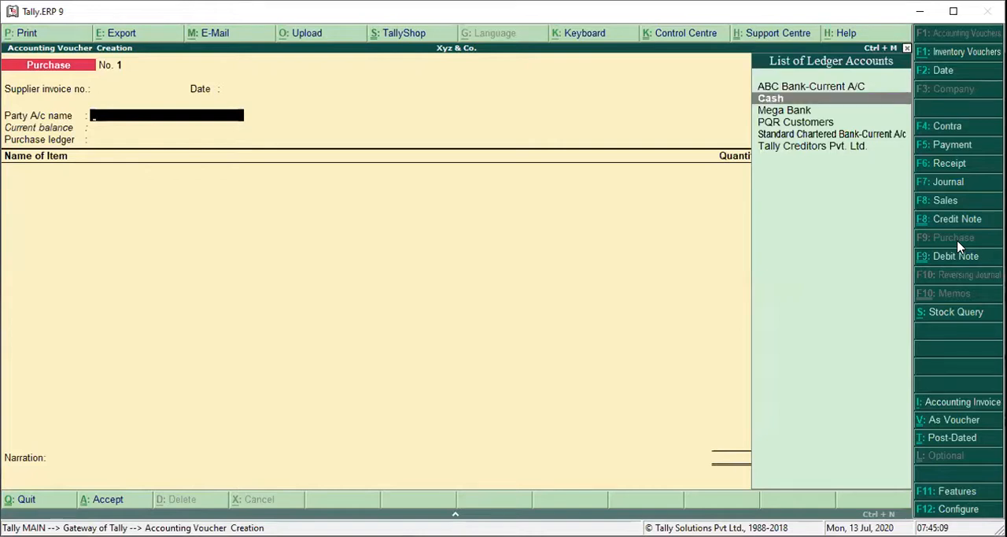
key(Return)
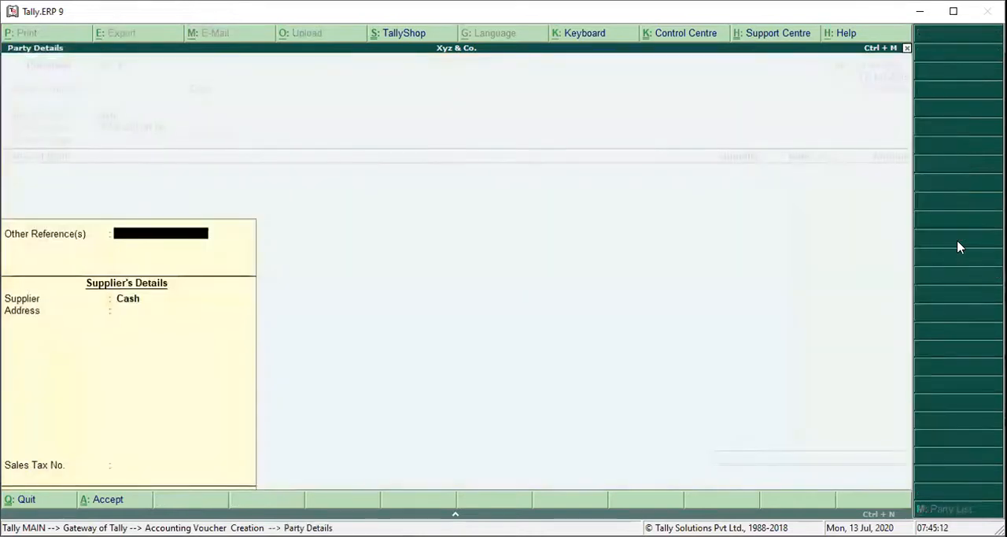
key(Return)
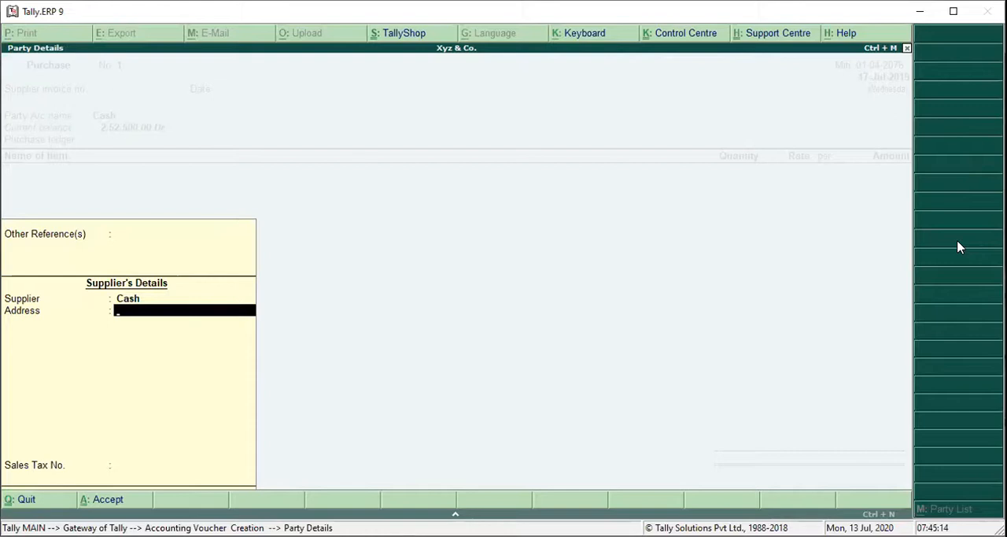
key(Return)
key(Return)
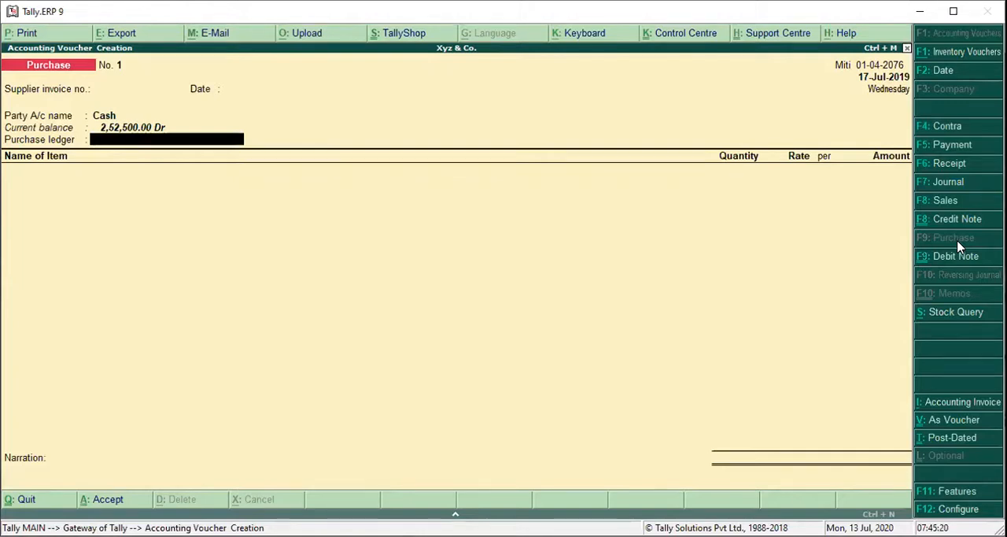
Create a ledger named Trading Purchase under Purchase Accounts for the voucher's purchase ledger.
key(alt+c)
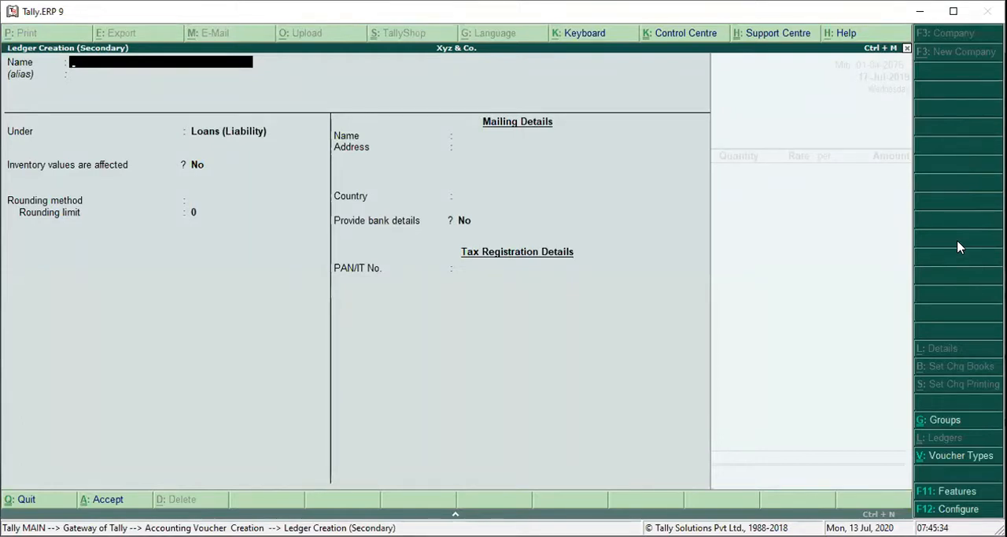
text(Trading Purchase)
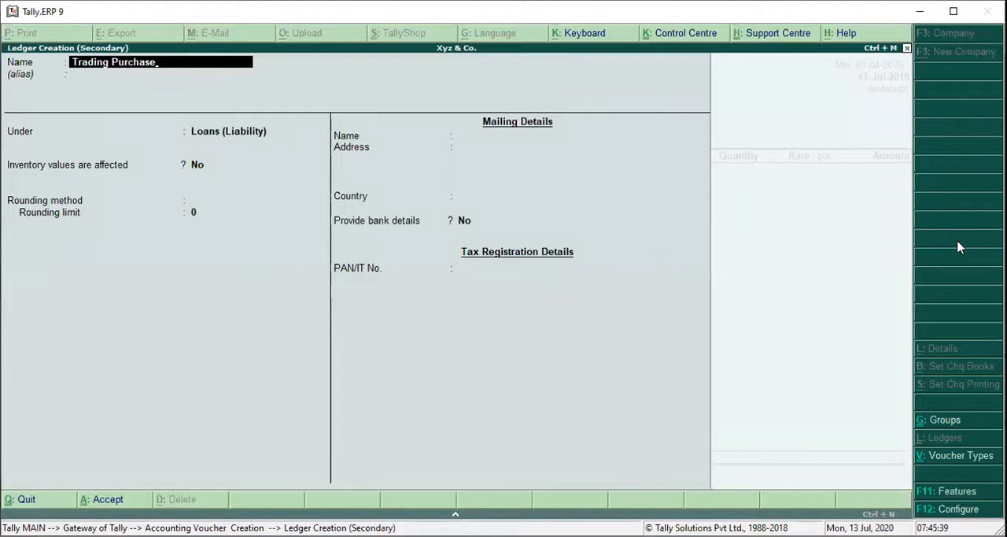
key(Return)
text(Pu)
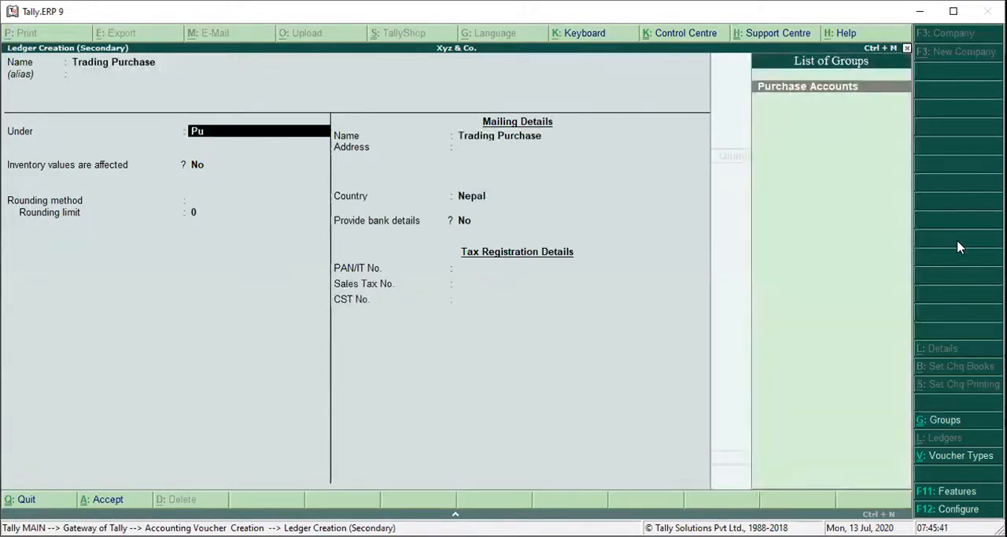
key(Return)
key(Return)
key(Return)
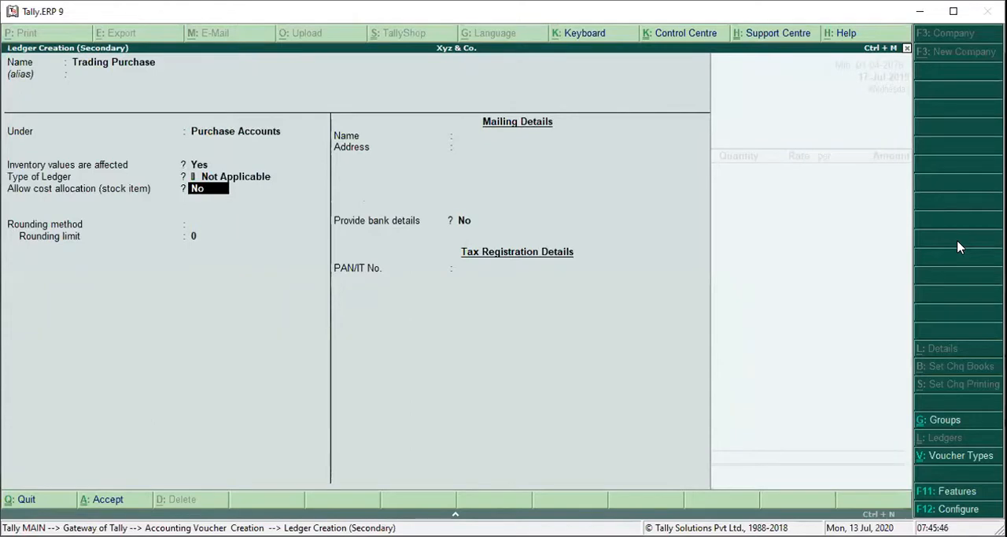
Save the Trading Purchase ledger with inventory values affected, ledger type and rounding method Not Applicable, and no cost allocation.
key(Return)
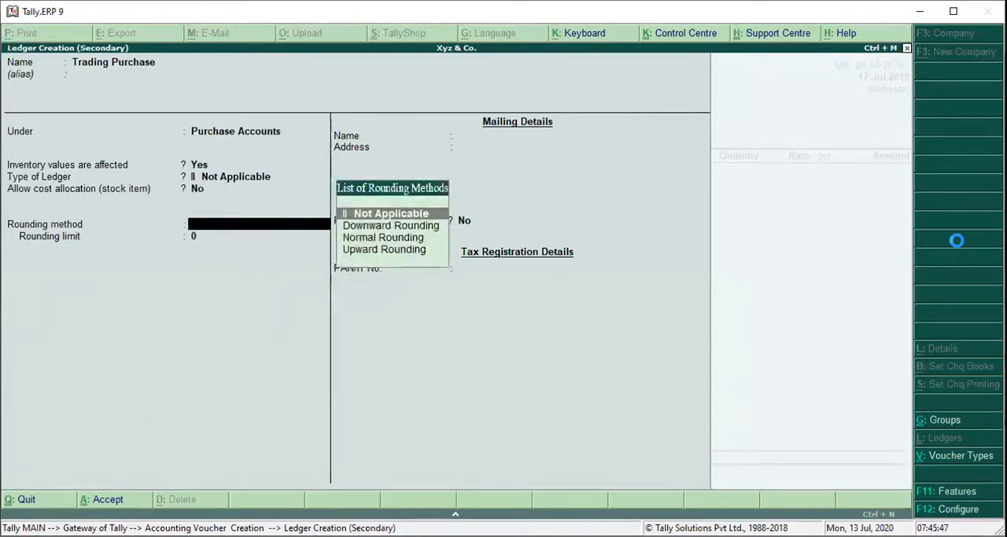
key(Return)
key(Return)
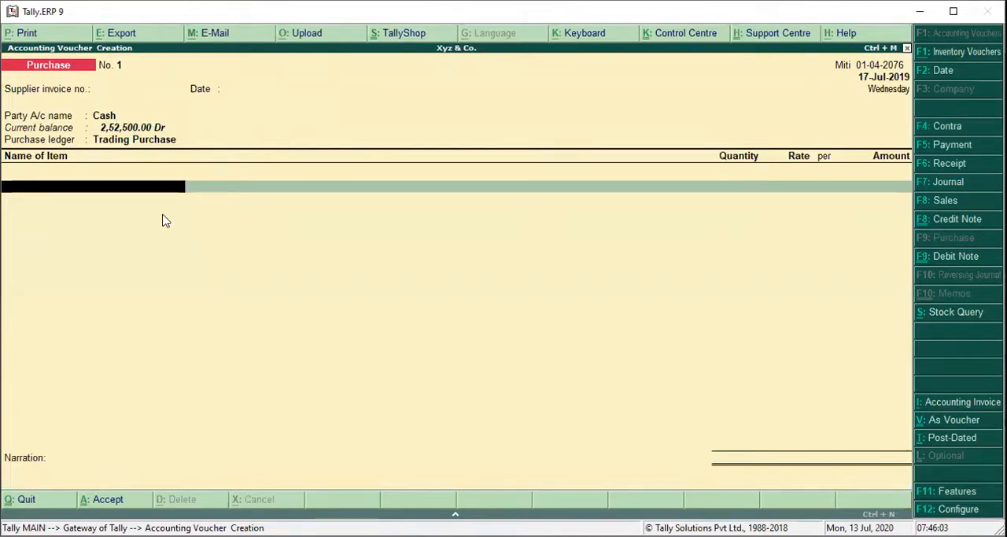
Add the stock item Mobile T20 to the purchase with a quantity of 3 pcs at a rate of 50,000.
text(L)
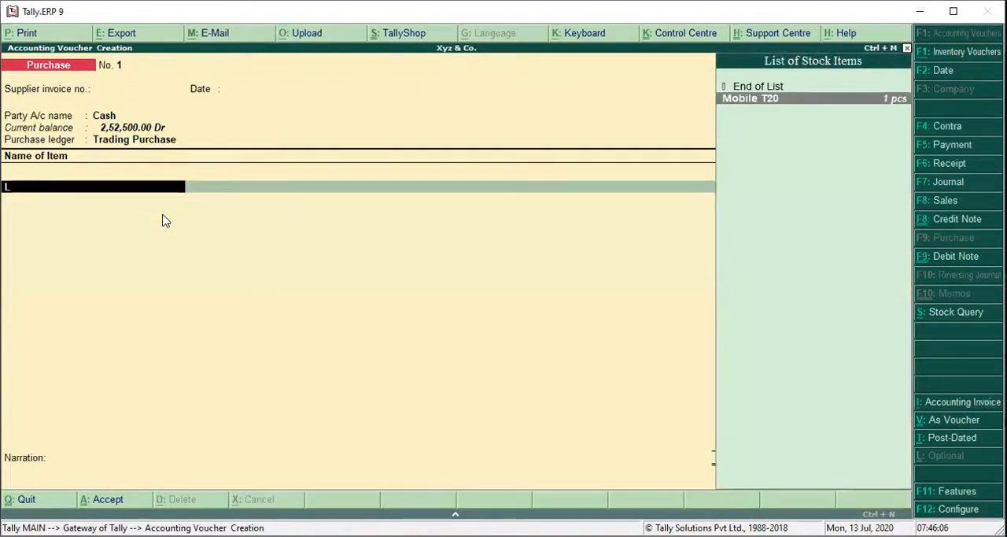
key(Return)
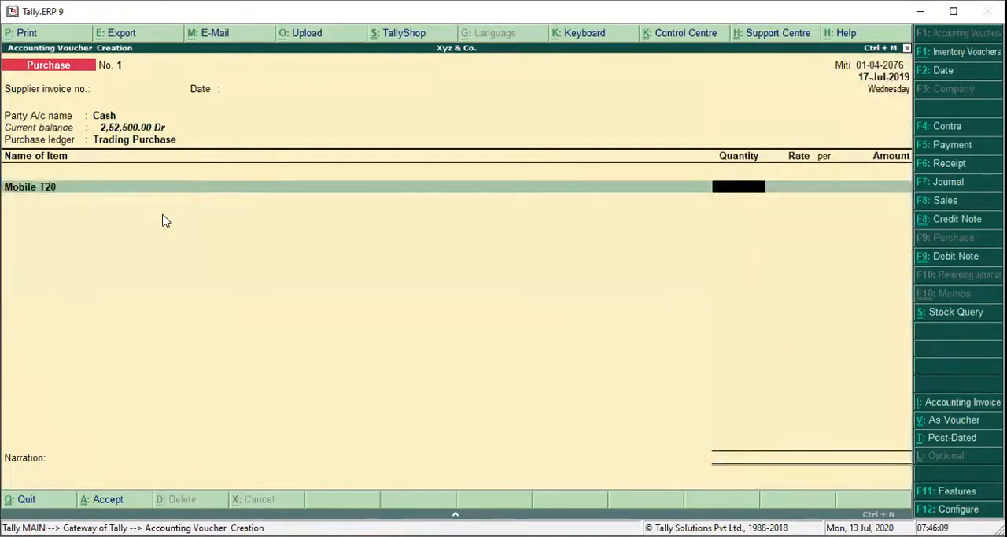
text(3)
key(Return)
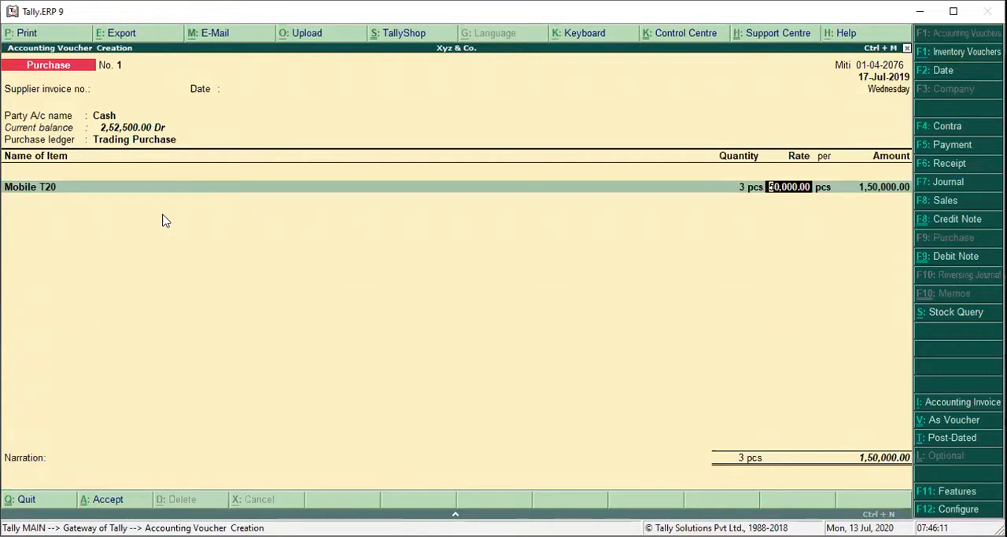
key(Return)
key(Return)
key(Return)
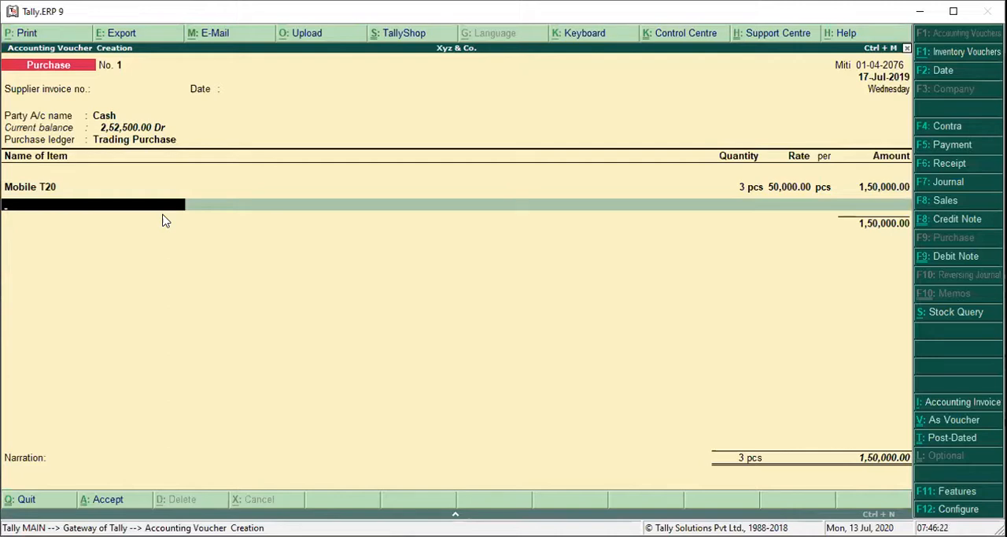
End the item list, add the narration "Purchase Goods Rs. 150,000 in cash" and save the purchase voucher.
key(Return)
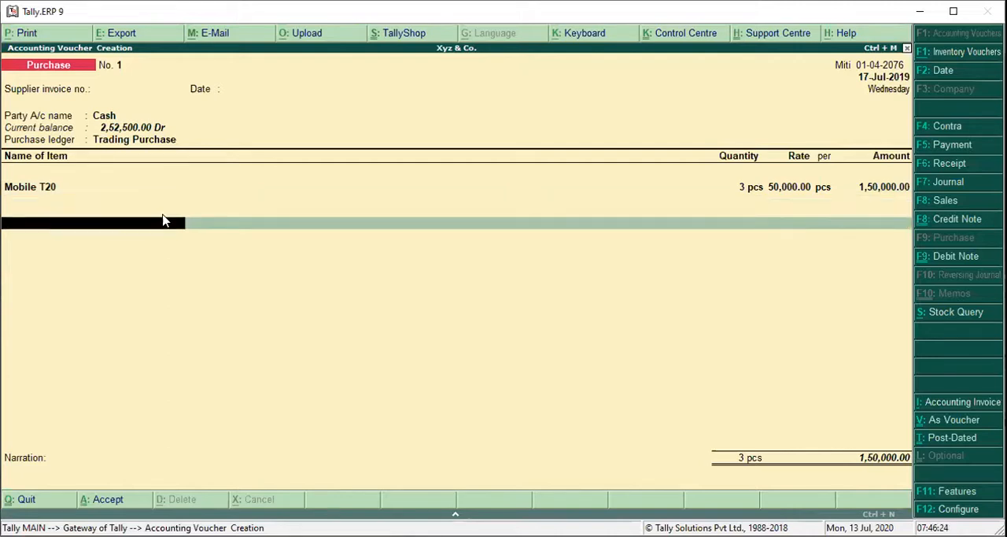
key(Return)
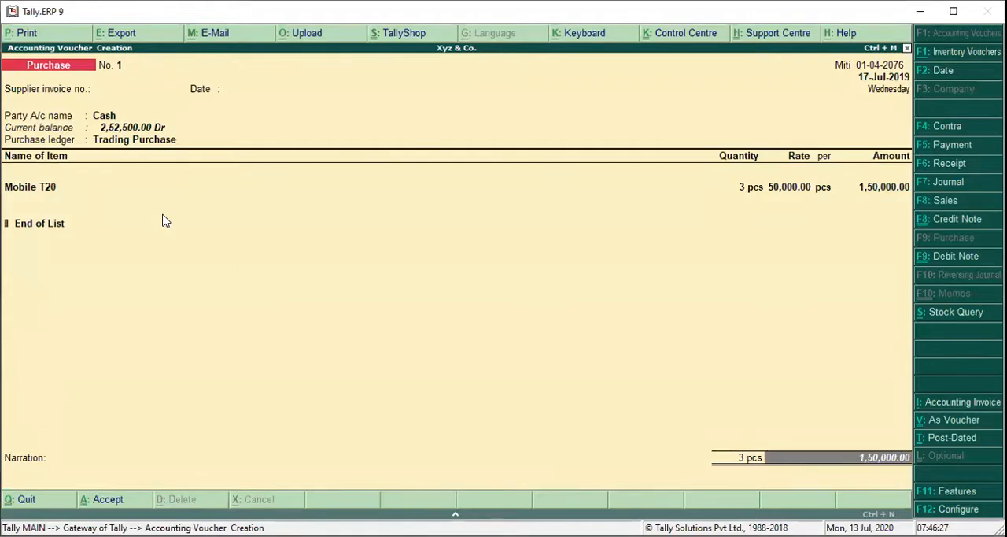
key(Return)
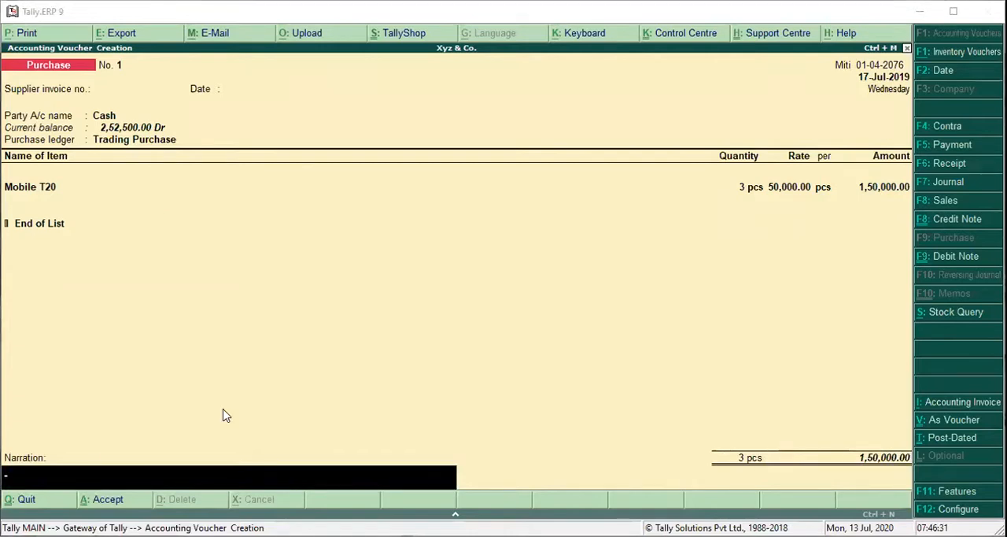
text(Purchase Goods Rs. 150,000 in cash)
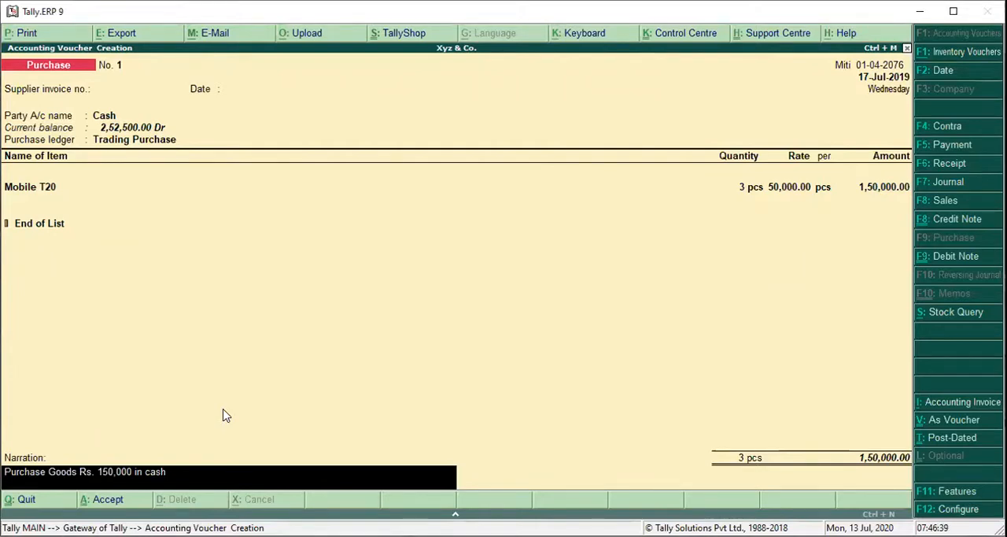
key(ctrl+a)
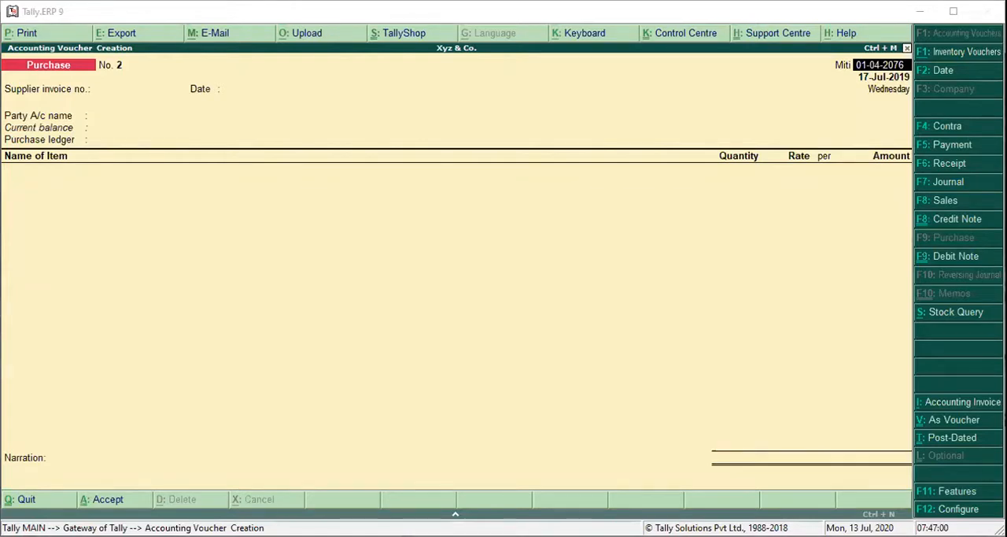
Start a payment voucher dated 01-04-2076 with Cash as the account.
click(462, 102)
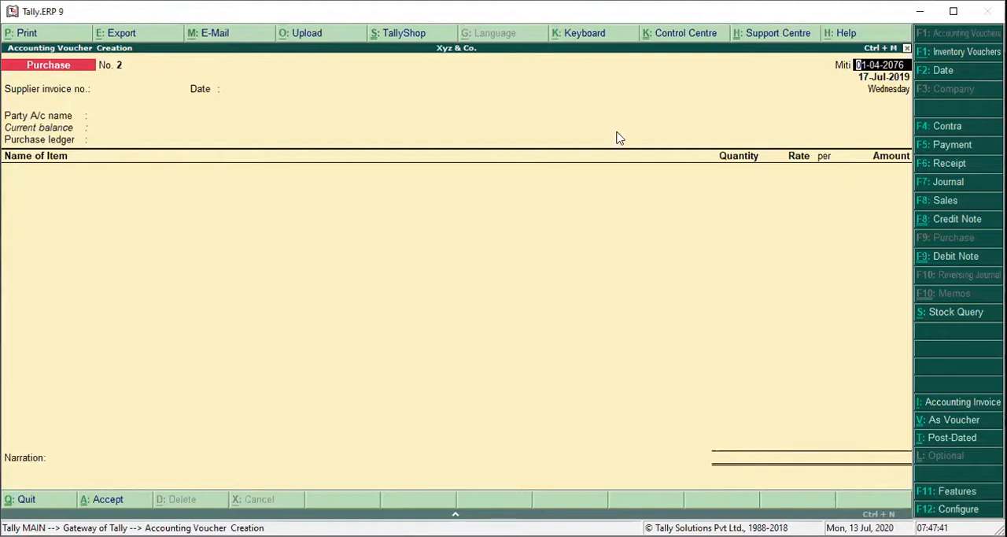
key(F5)
key(Return)
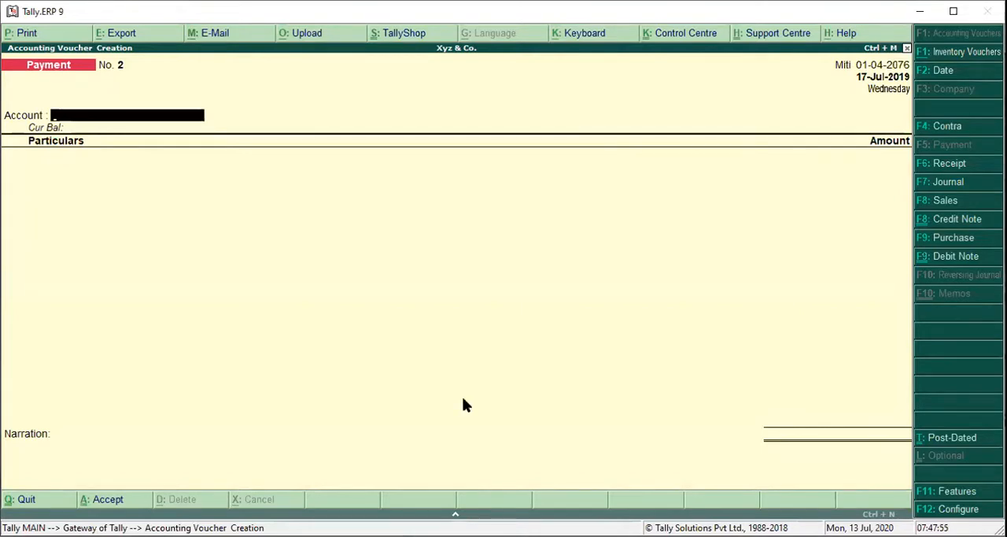
text(ca)
key(Return)
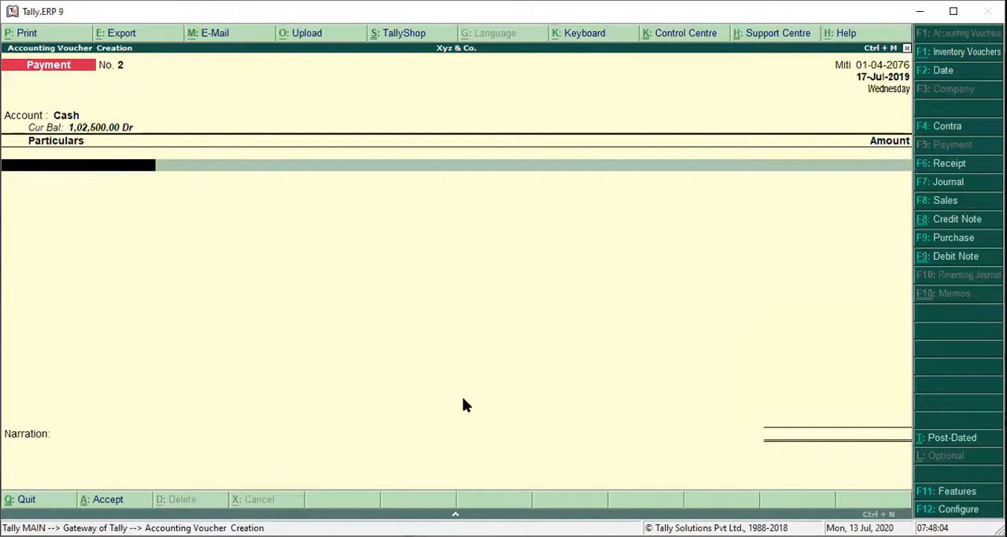
Create a ledger named Advance Rent to Tenants under Loans & Advances (Asset) for the payment's particulars.
text(Ad)
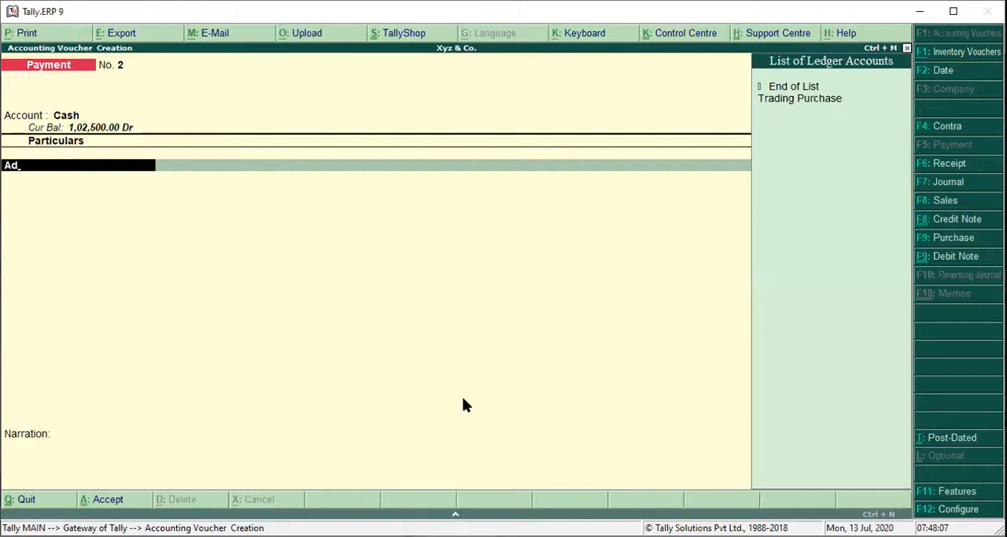
key(alt+c)
text(Advan)
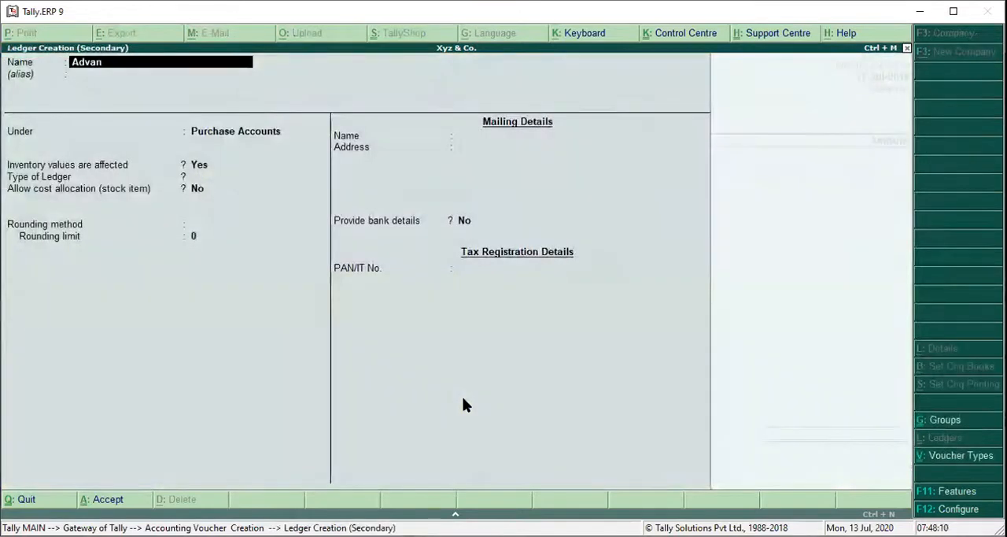
text(ce Rent to Tenants)
key(Return)
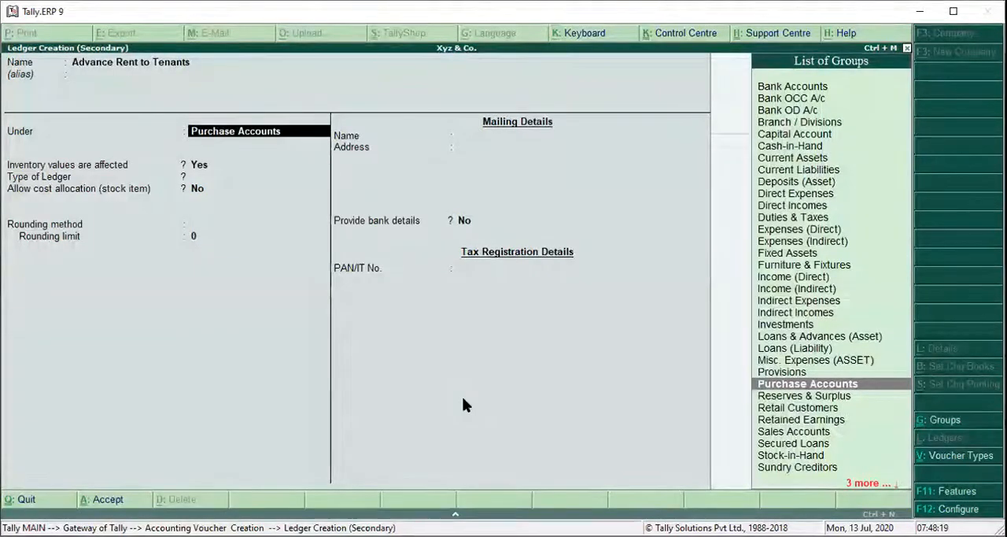
text(Lo)
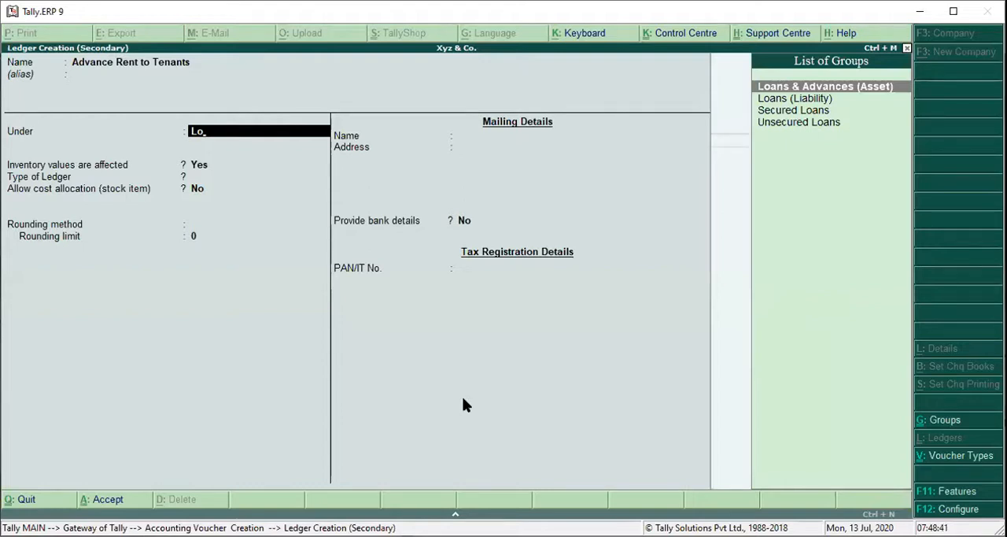
key(Return)
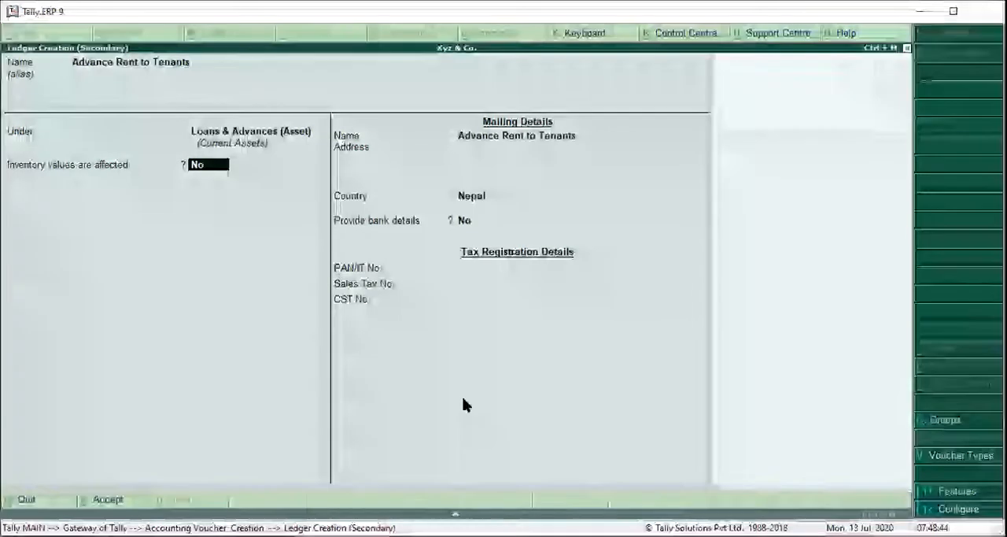
Save the Advance Rent to Tenants ledger with inventory unaffected, default mailing details, no bank details and blank tax registration numbers.
key(Return)
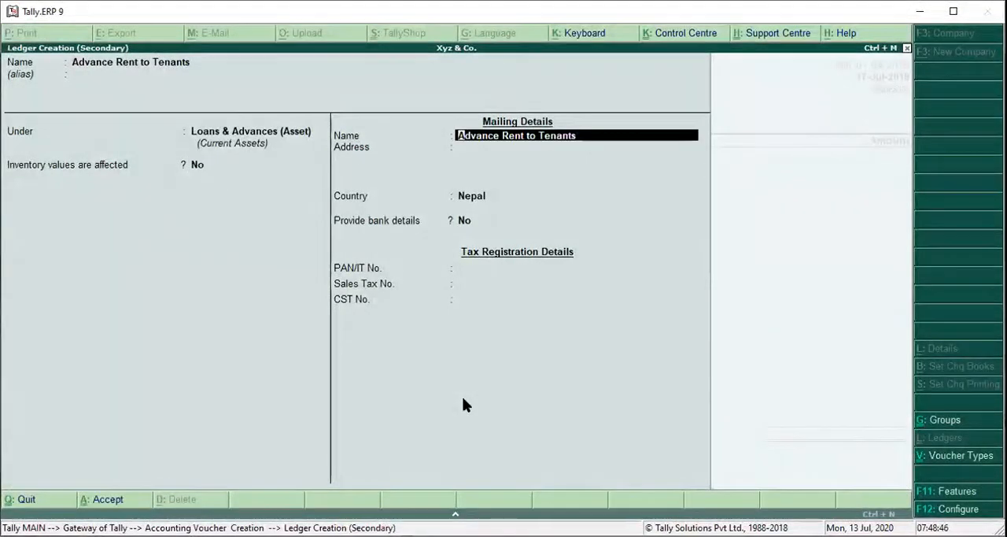
key(Return)
key(Return)
key(Return)
key(Return)
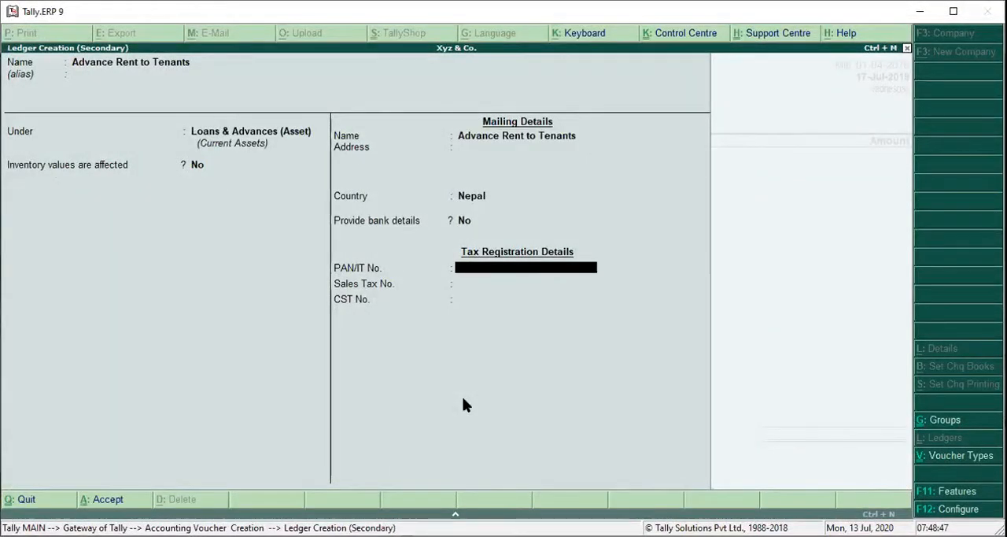
key(Return)
key(Return)
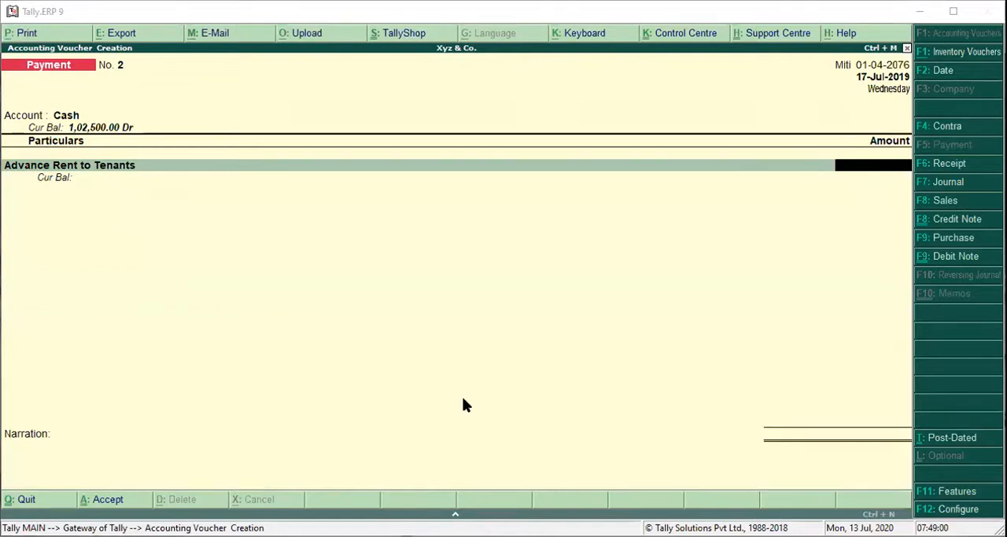
Enter 75,000 as the amount paid for Advance Rent to Tenants.
click(563, 226)
text(75,0)
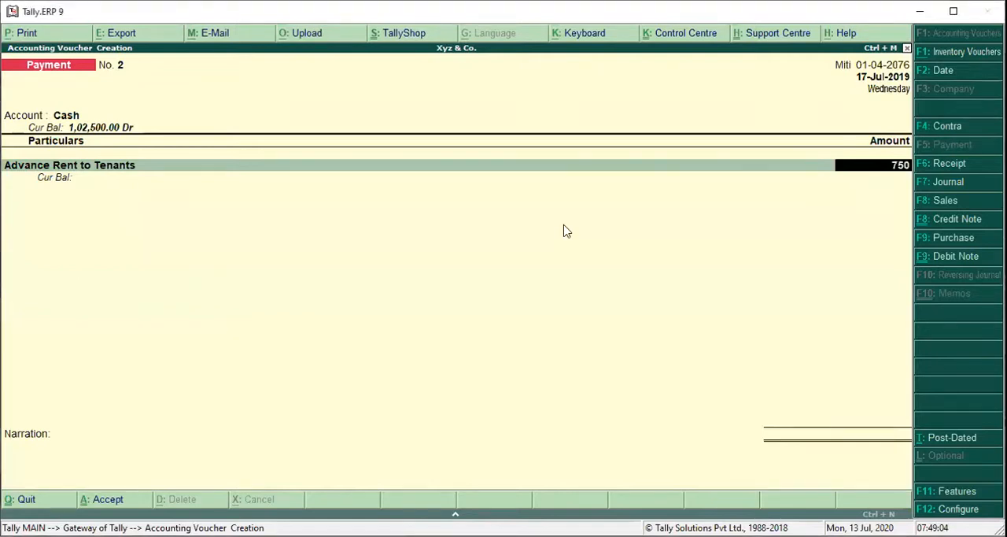
text(00)
key(Return)
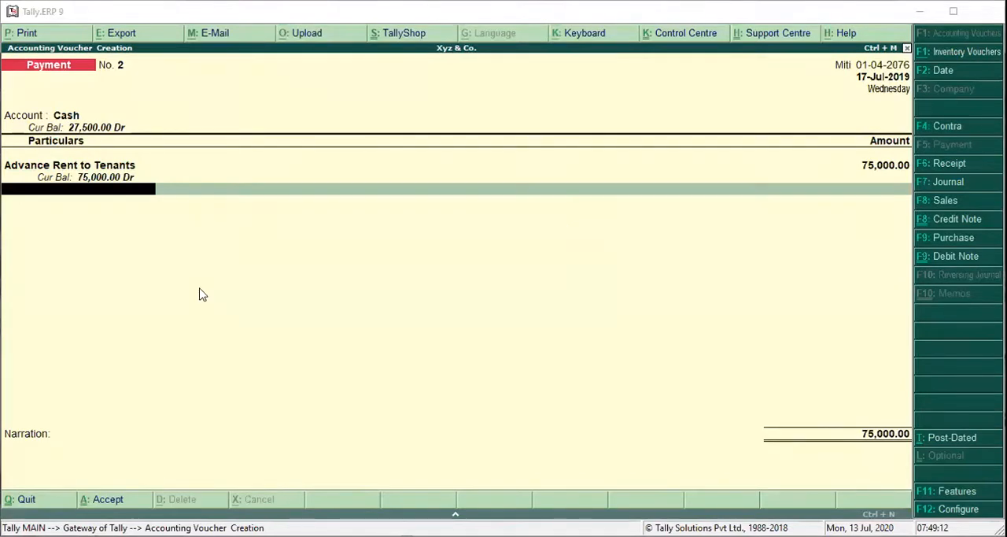
Add the narration "Advance Cash Paid to Land Lord Rs. 75,000 for Rent of 3 month-" and save the payment voucher.
key(Return)
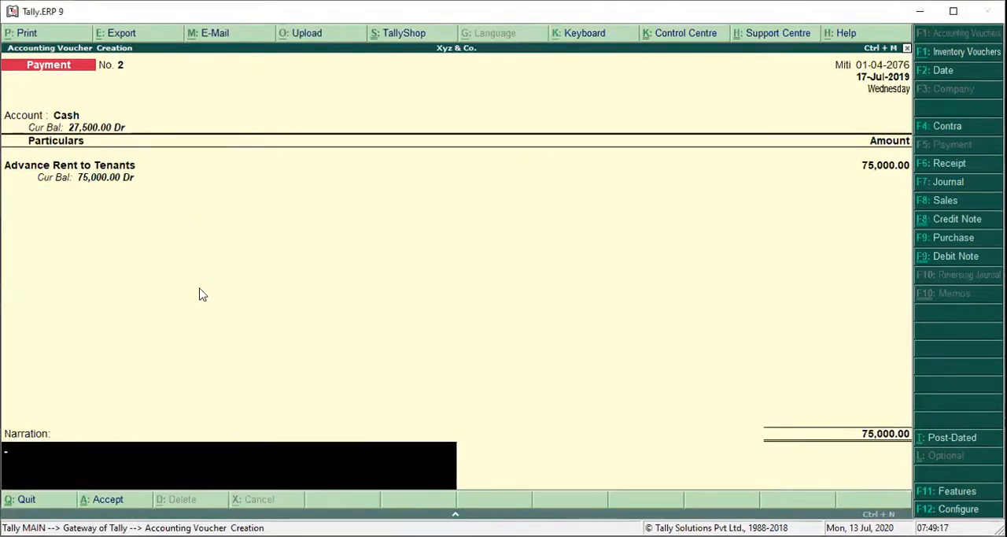
key(ctrl+alt+v)
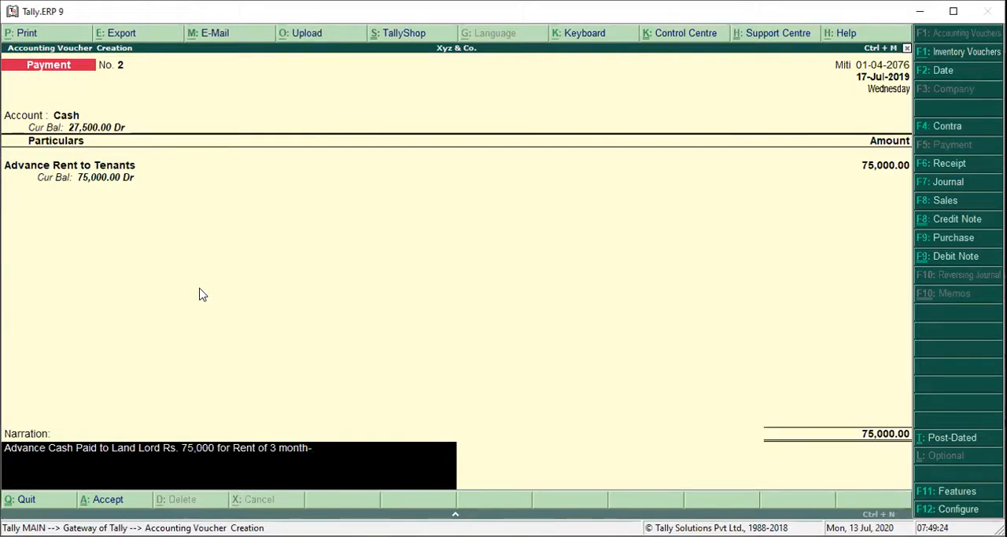
key(Return)
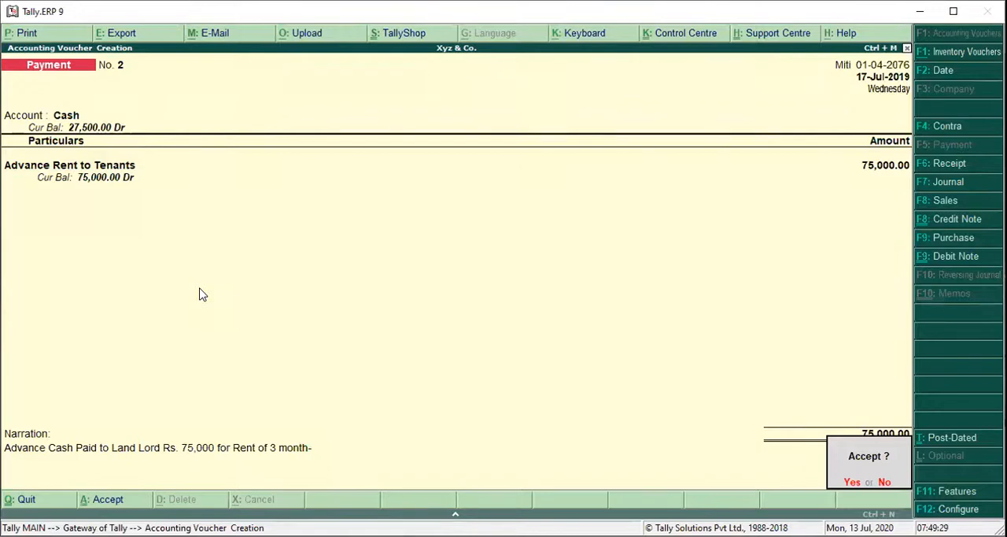
key(Return)
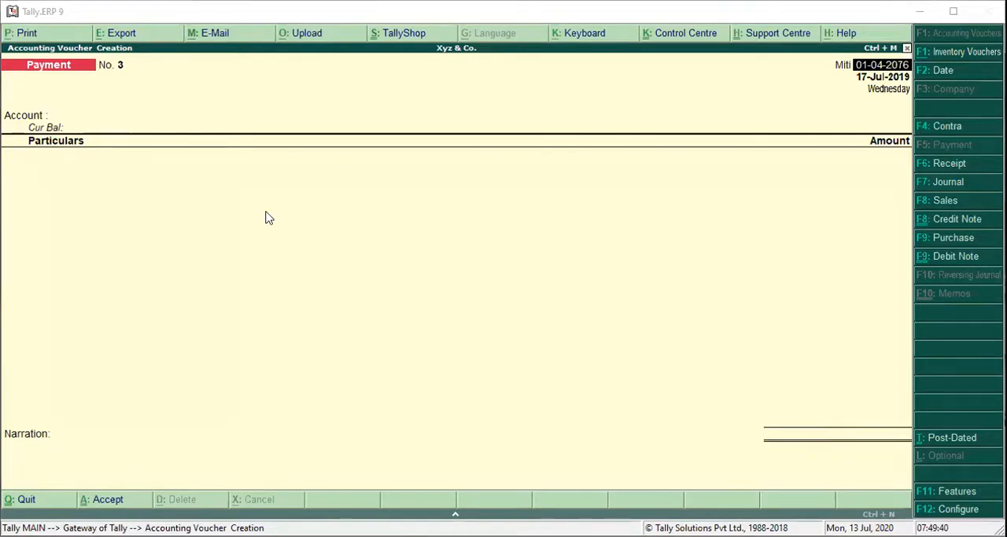
Switch from the payment voucher to a purchase voucher with supplier invoice number 34 dated 17-Jul-2019.
key(Return)
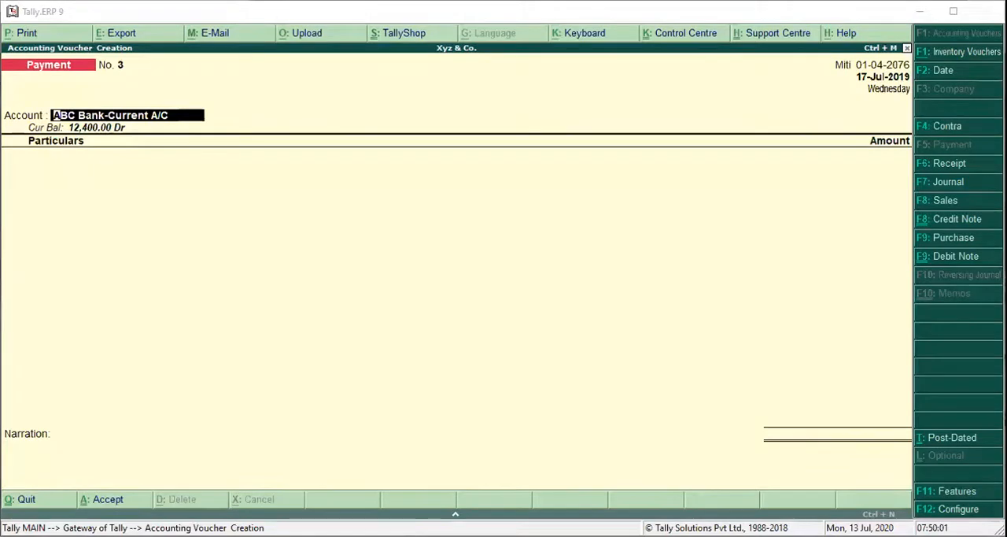
key(Return)
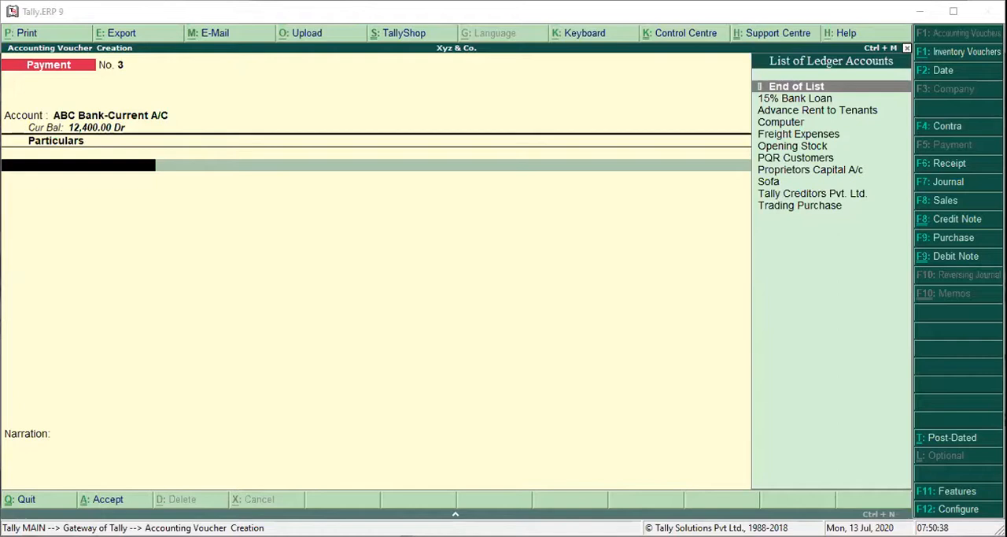
click(954, 238)
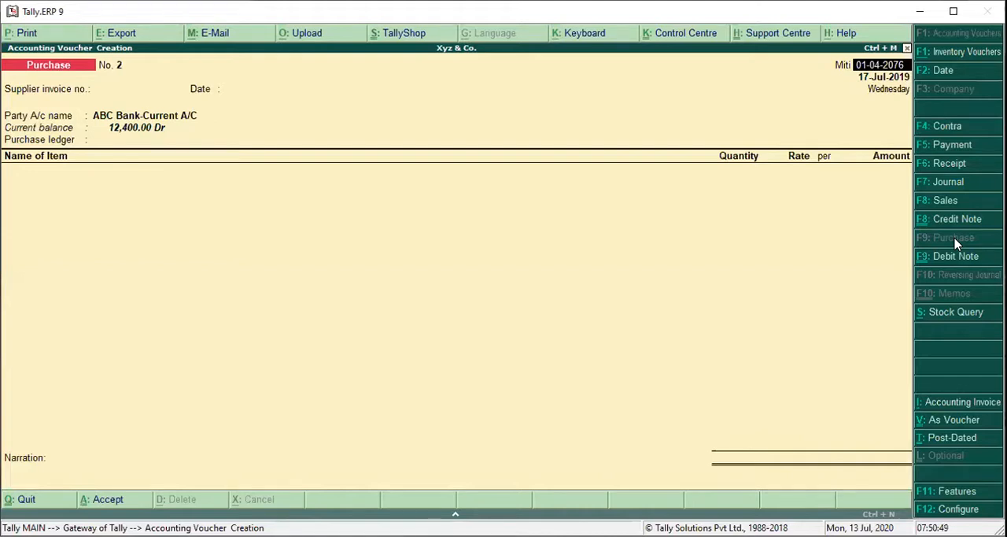
key(Return)
text(34)
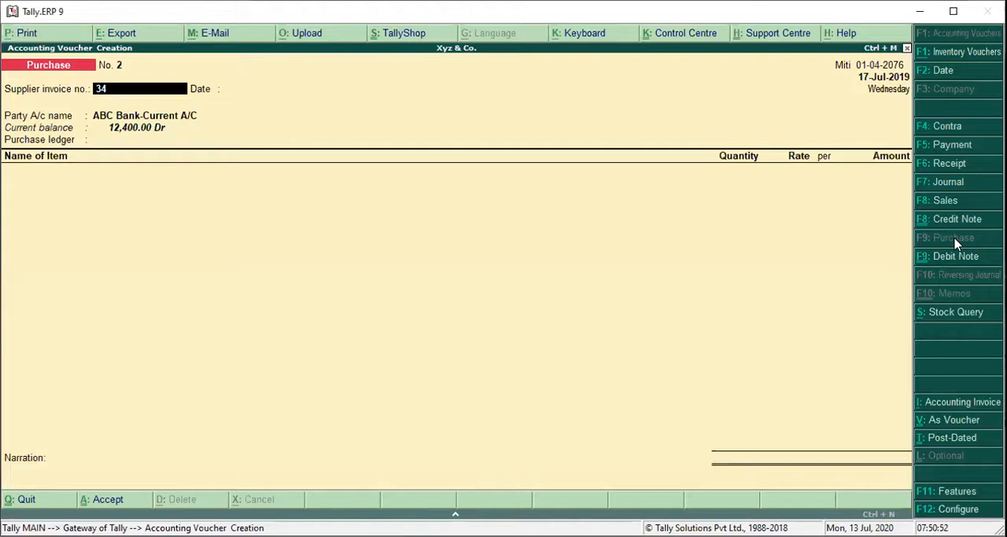
key(Return)
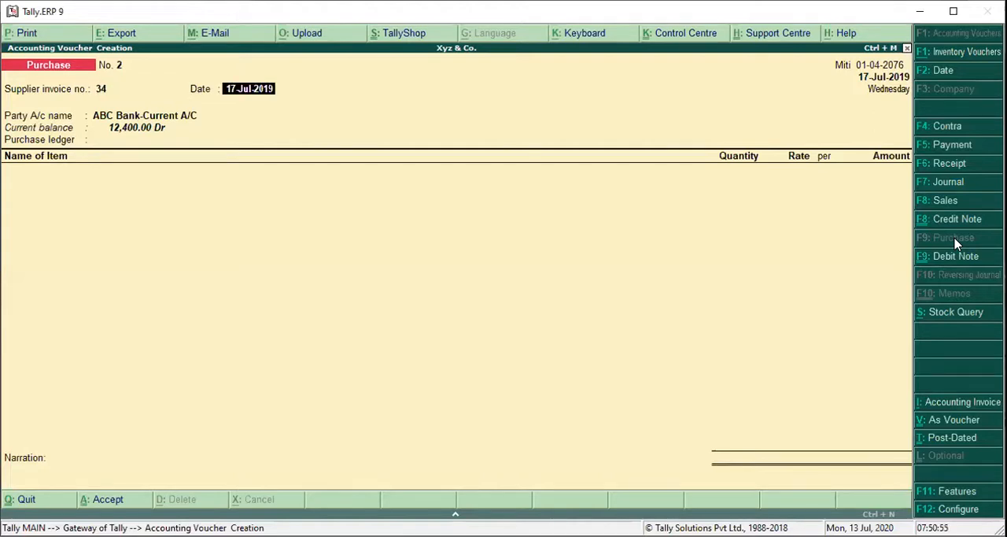
key(Return)
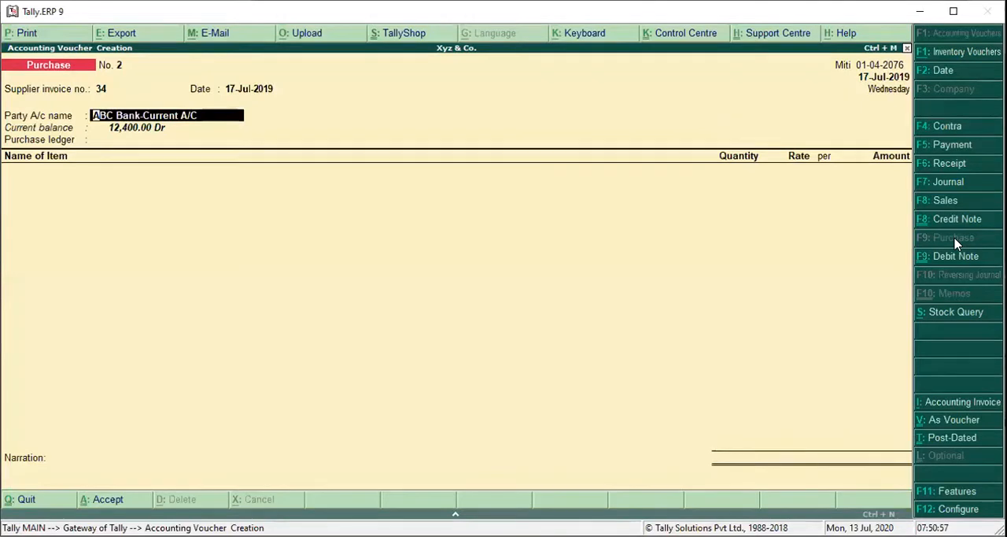
Create a ledger named Goyal Enteprises under Sundry Creditors for the purchase voucher's party account.
text(G)
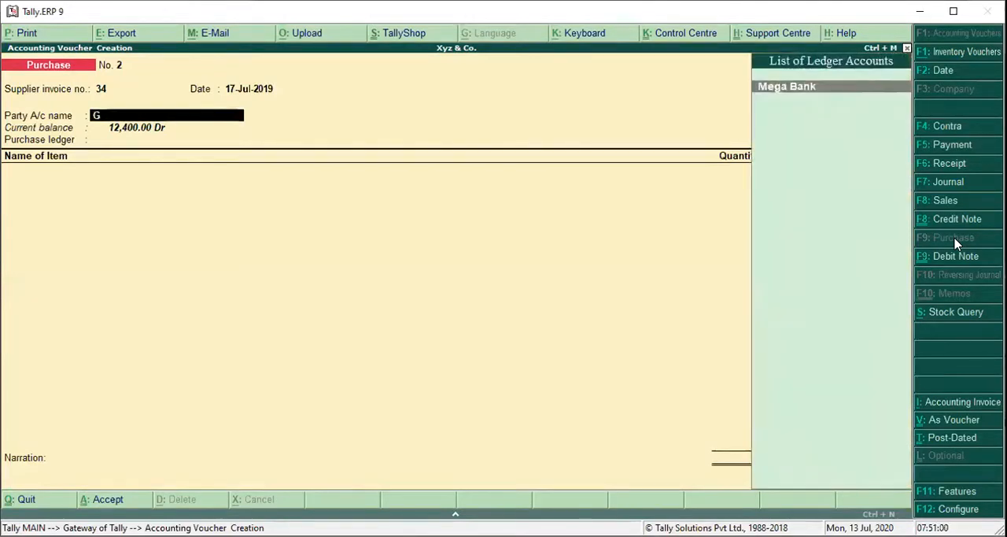
key(alt+c)
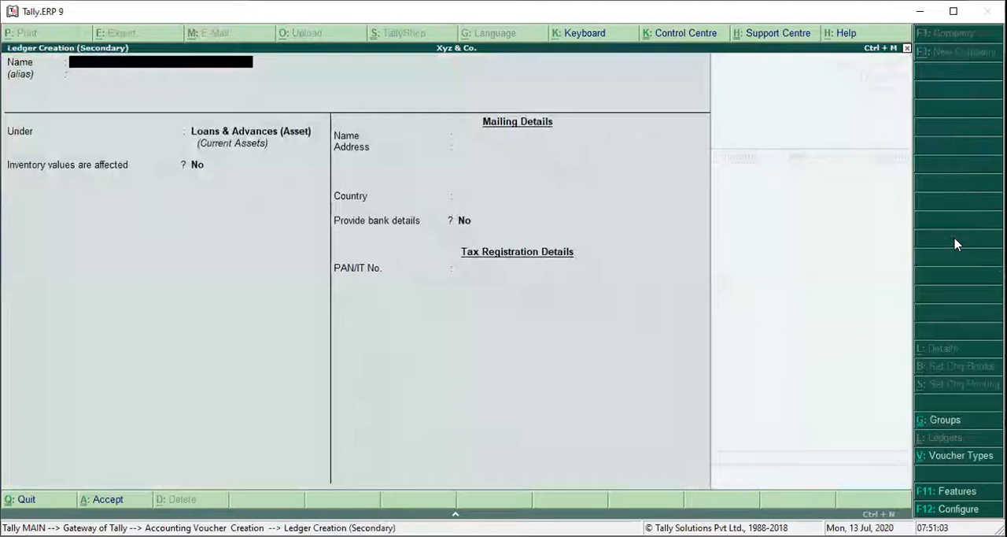
text(Goyal Enteprises)
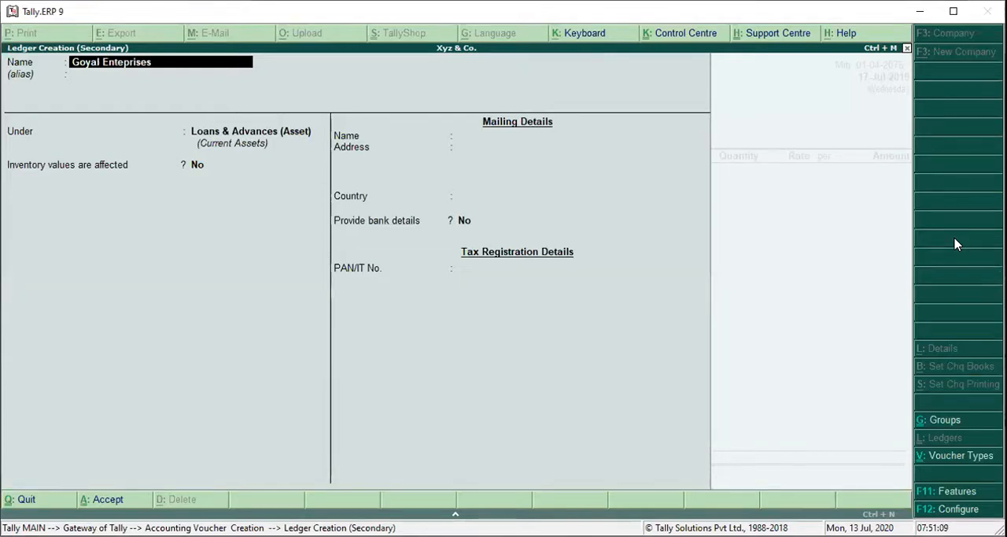
key(Return)
key(Return)
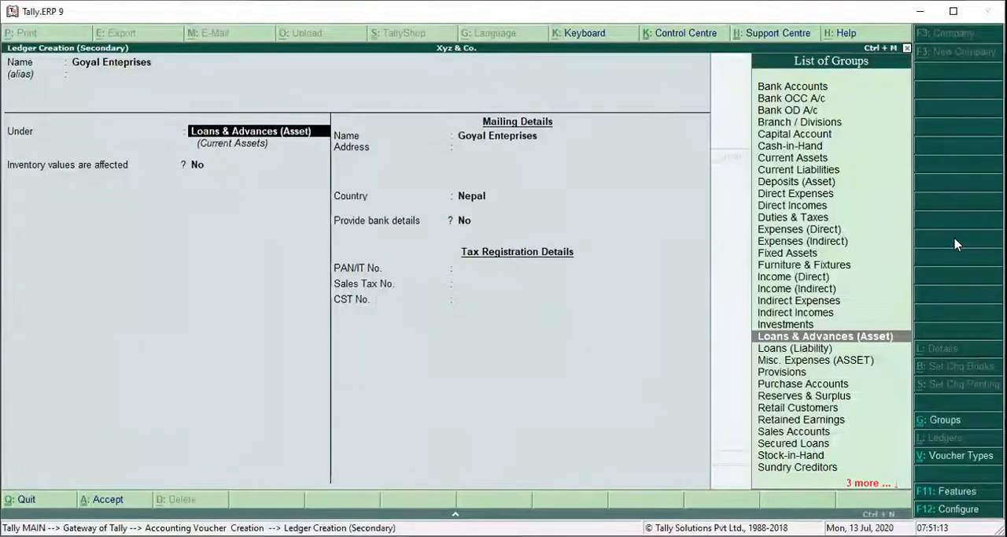
text(Sun)
key(Return)
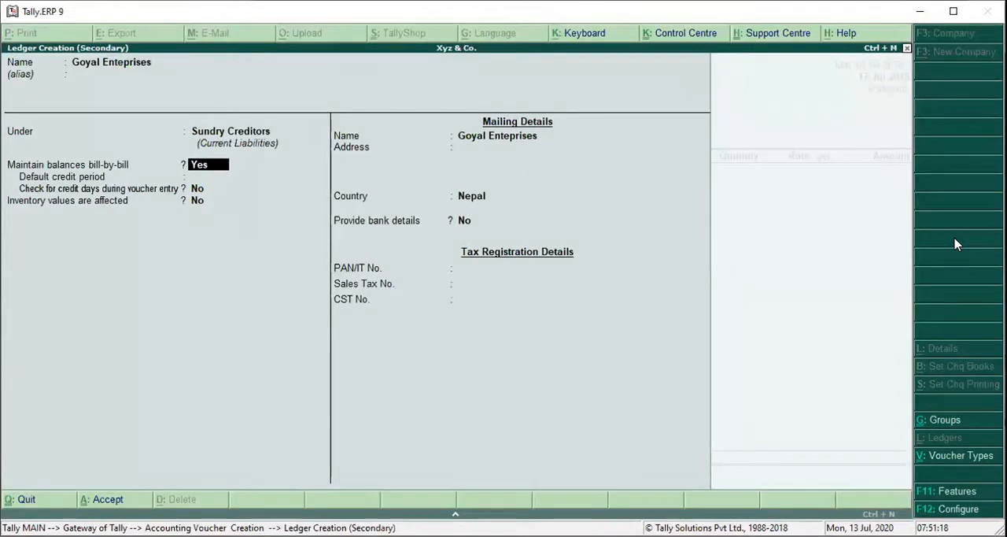
Maintain the Goyal Enteprises ledger's balances bill-by-bill with a 60-day default credit period, checking credit days during voucher entry.
key(Return)
text(60 Days)
key(Return)
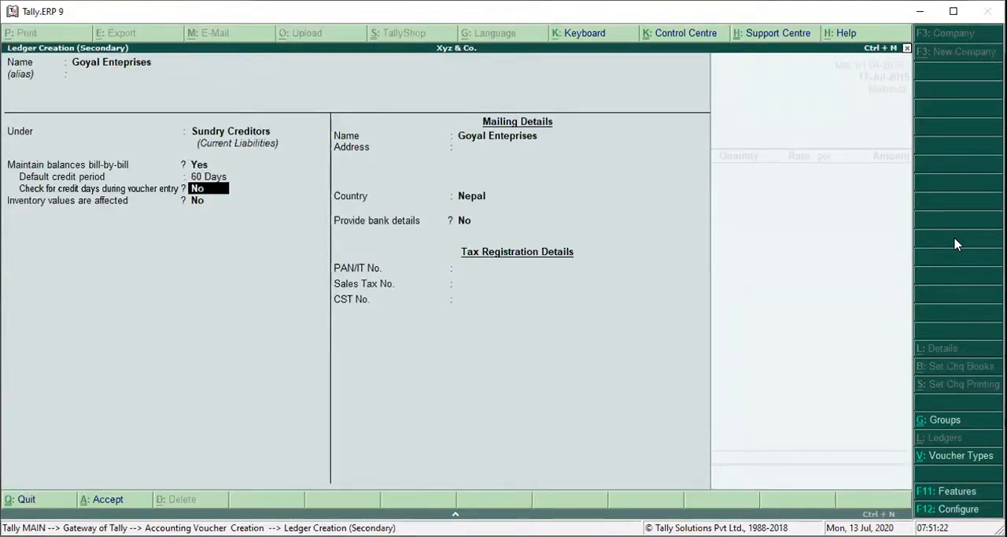
key(y)
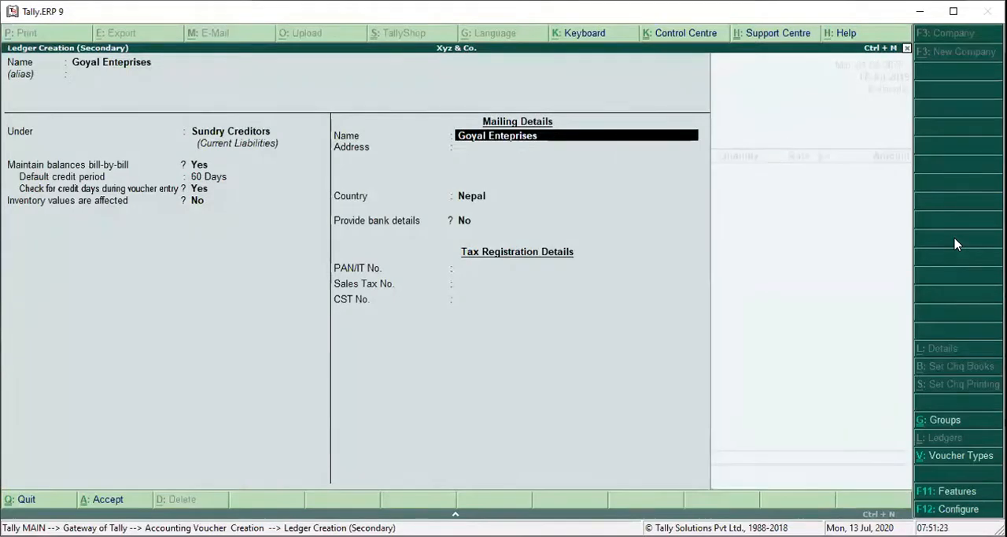
Fill in the supplier's mailing address with Nepal as the country and no bank details.
key(Return)
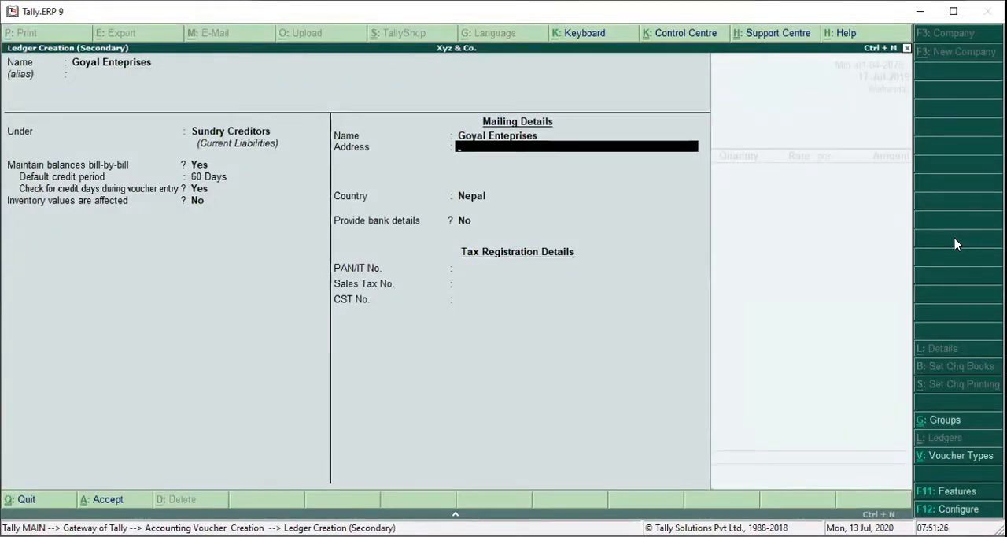
text(Chabahil)
key(Return)
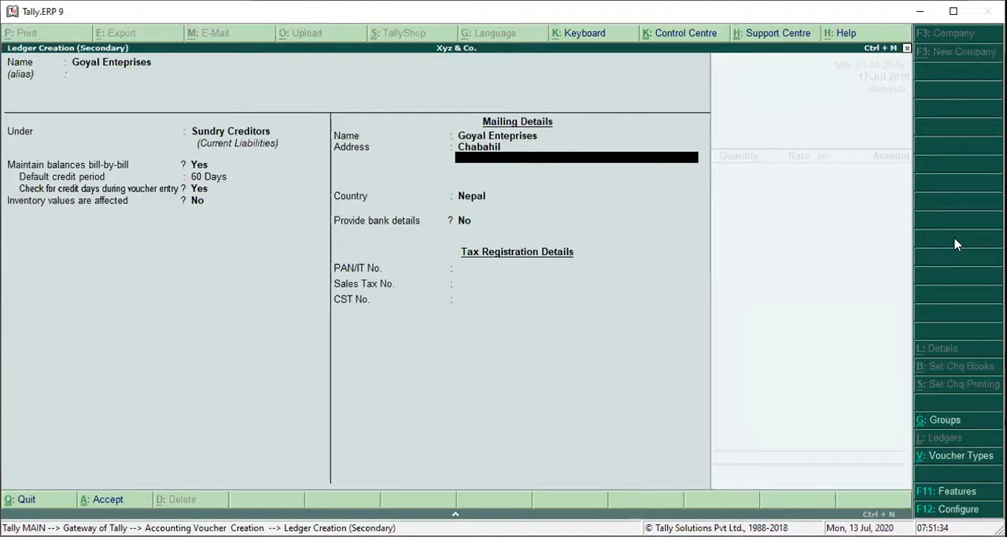
text(Kathmandu)
key(Return)
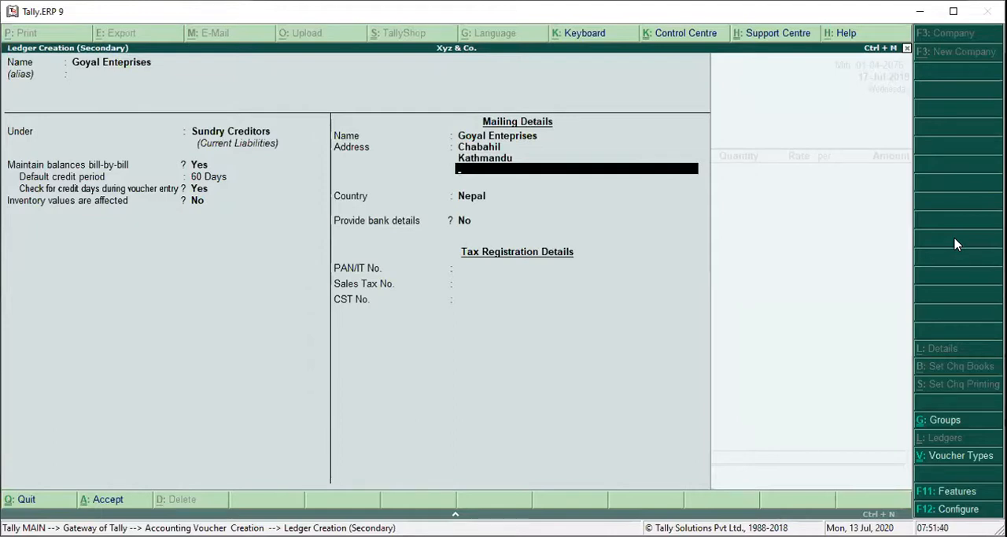
key(Return)
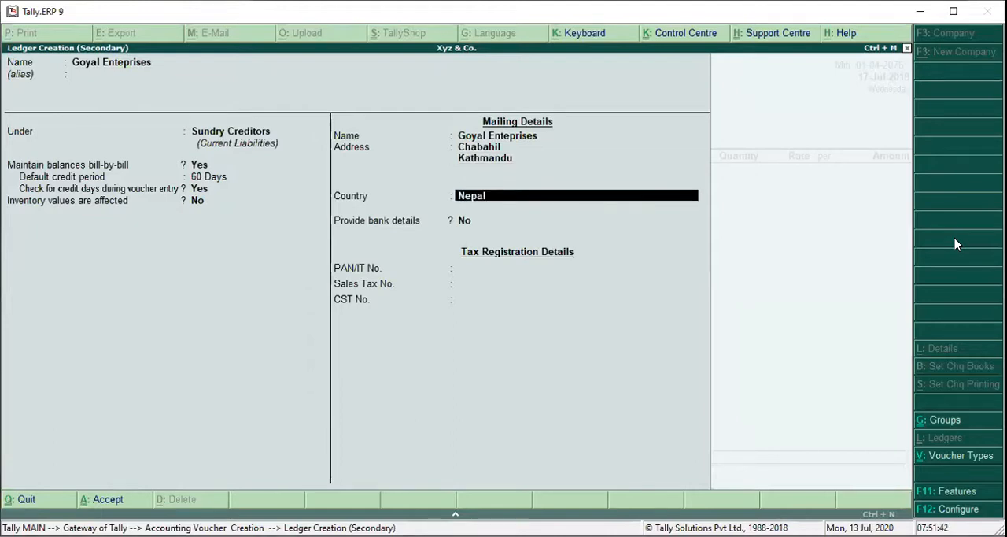
key(Return)
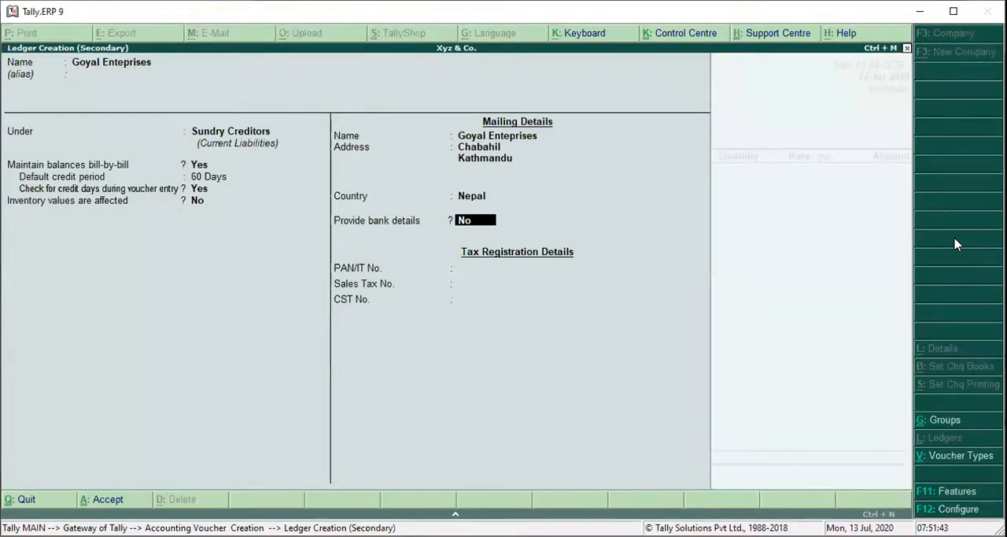
key(Return)
Enter the supplier's PAN/IT number, leave the sales tax and CST numbers blank, and save the Goyal Enteprises ledger.
text(43643634)
key(BackSpace)
text(53)
key(Return)
key(Return)
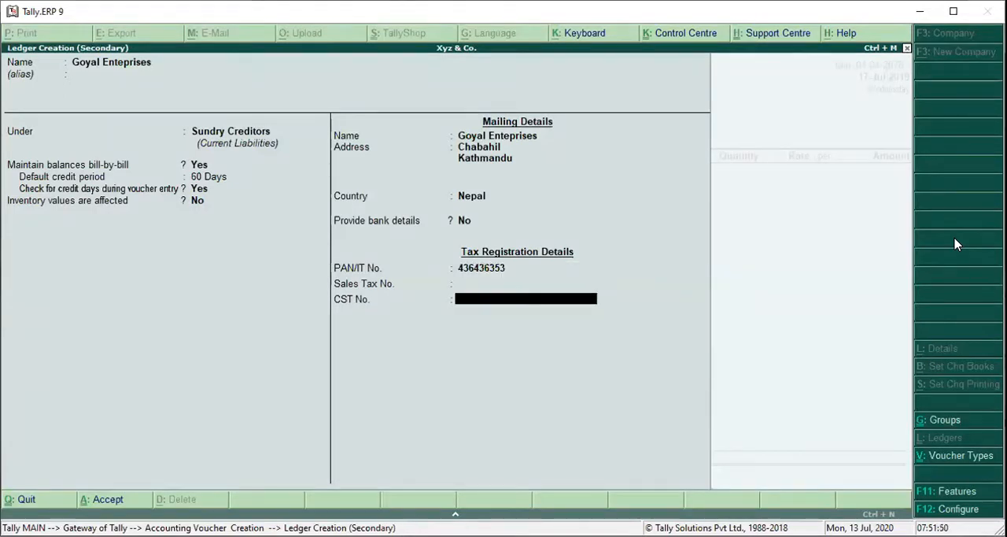
key(Return)
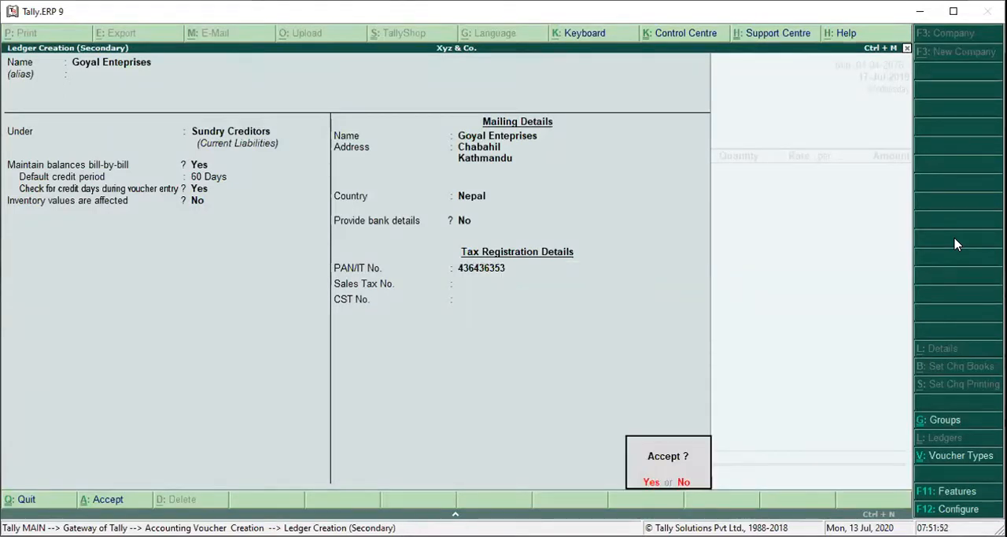
key(Return)
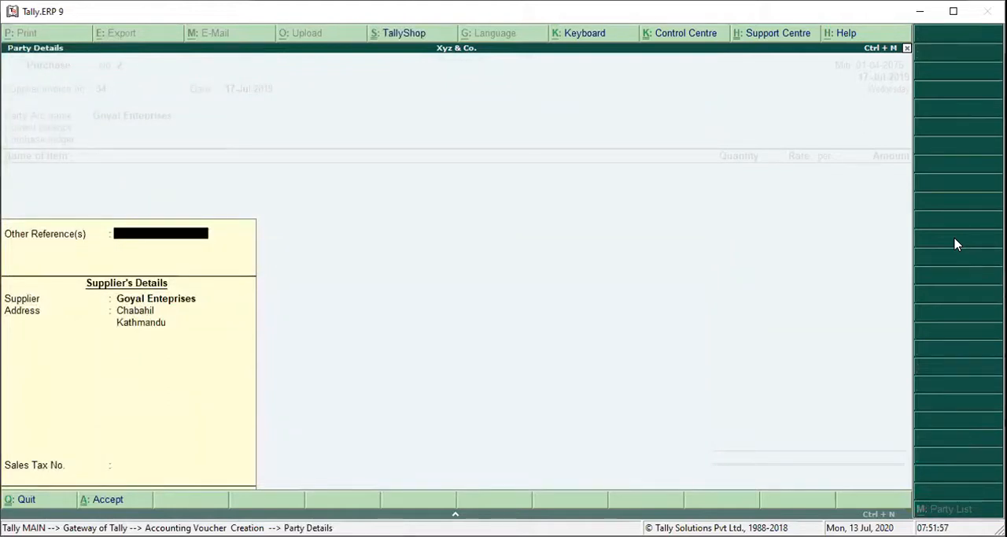
Accept the default supplier details for Goyal Enteprises and choose Trading Purchase as the purchase ledger.
key(Return)
key(Return)
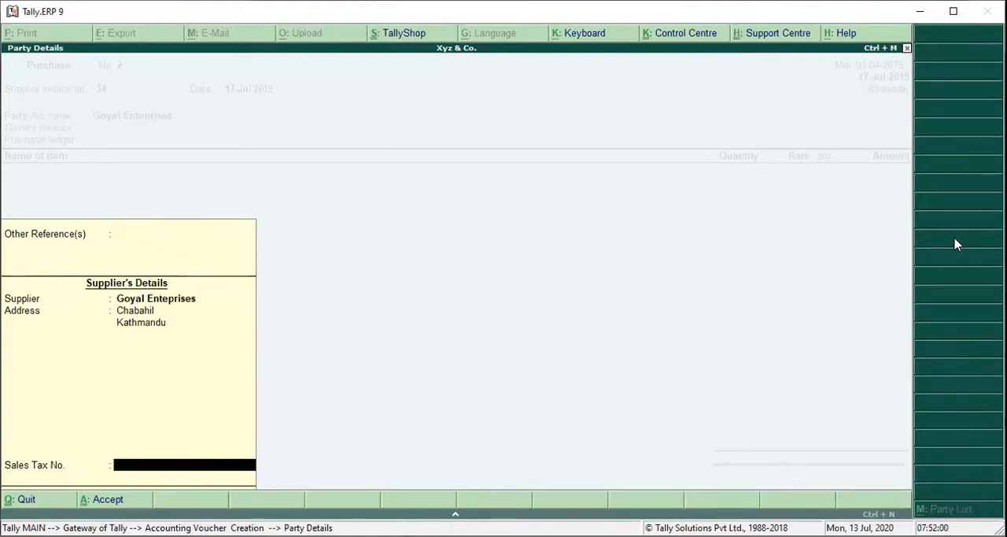
key(Return)
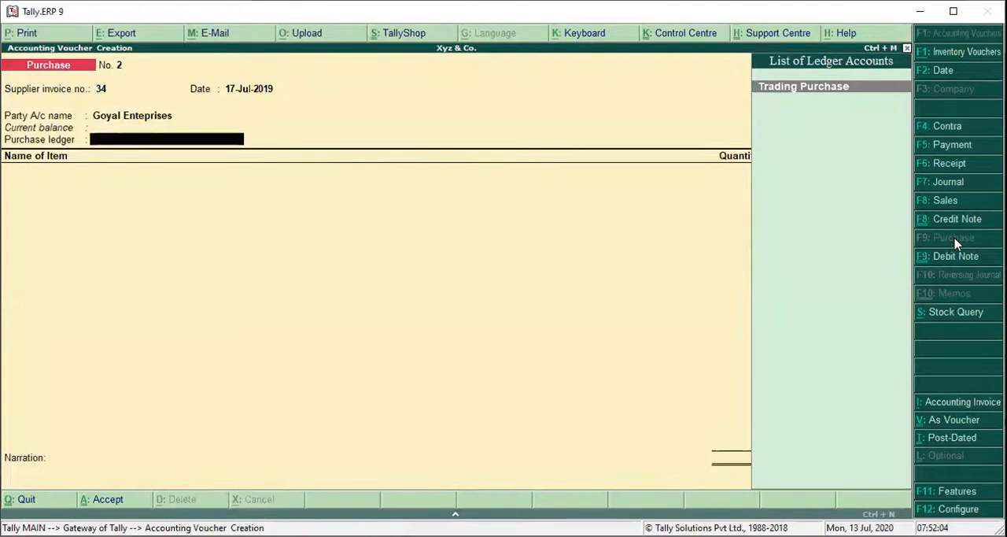
key(Return)
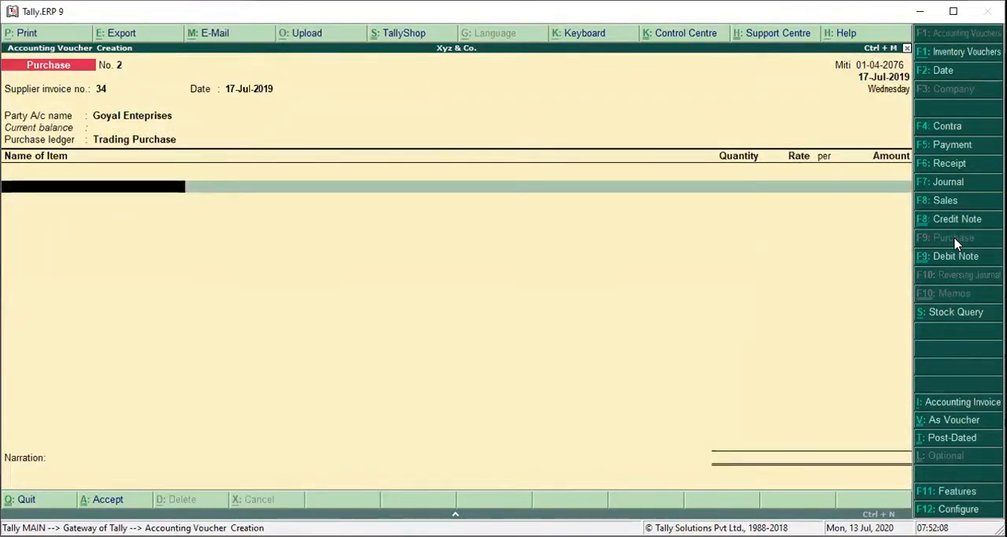
Create a stock item named Mobile T30 under Primary with units pcs, cost tracking enabled and a duty rate of 0.
text(M)
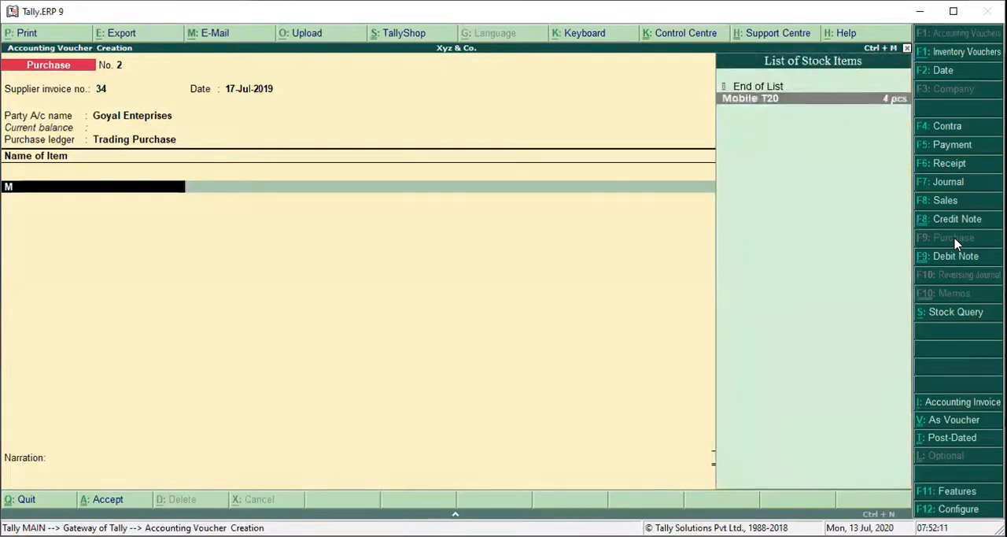
key(alt+c)
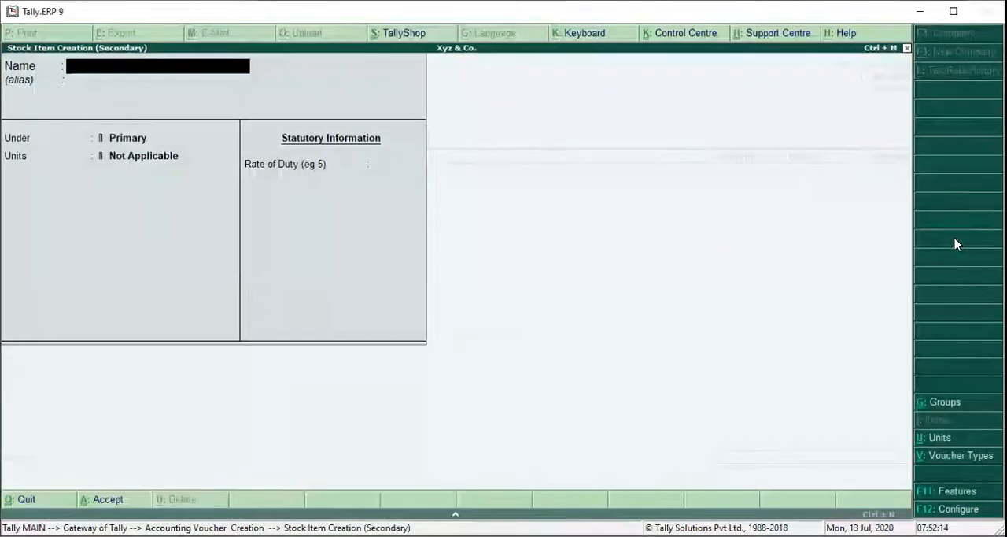
text(Mobile T)
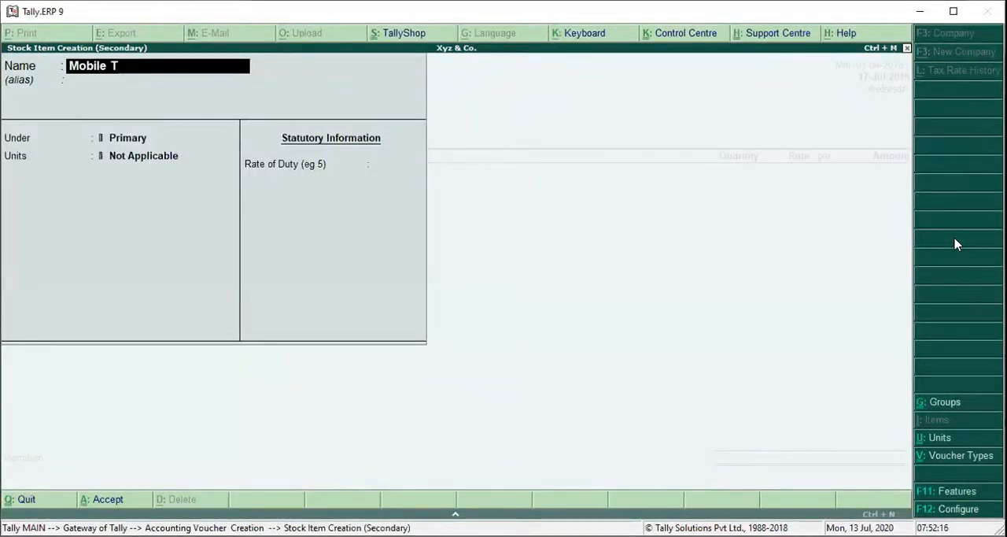
text(30)
key(Return)
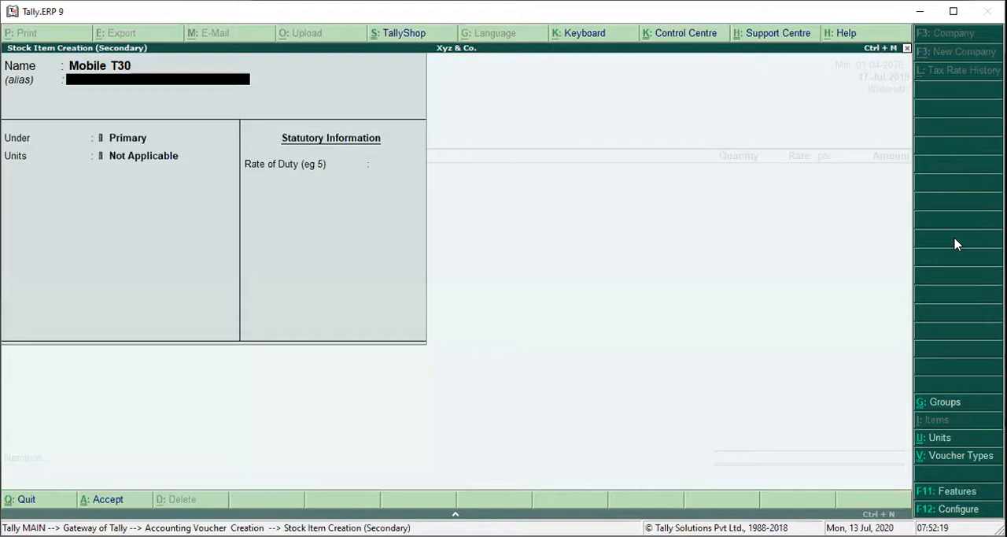
key(Return)
key(Return)
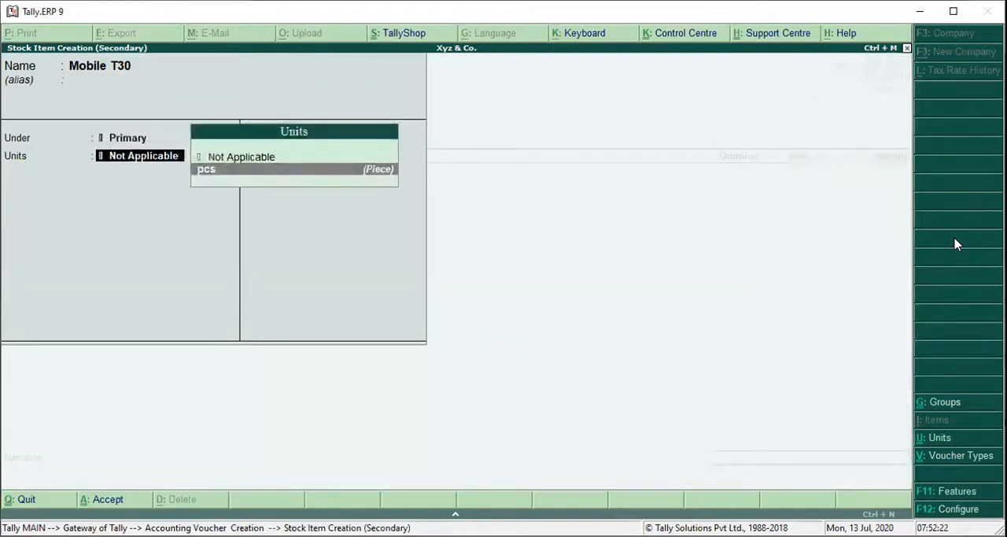
key(Return)
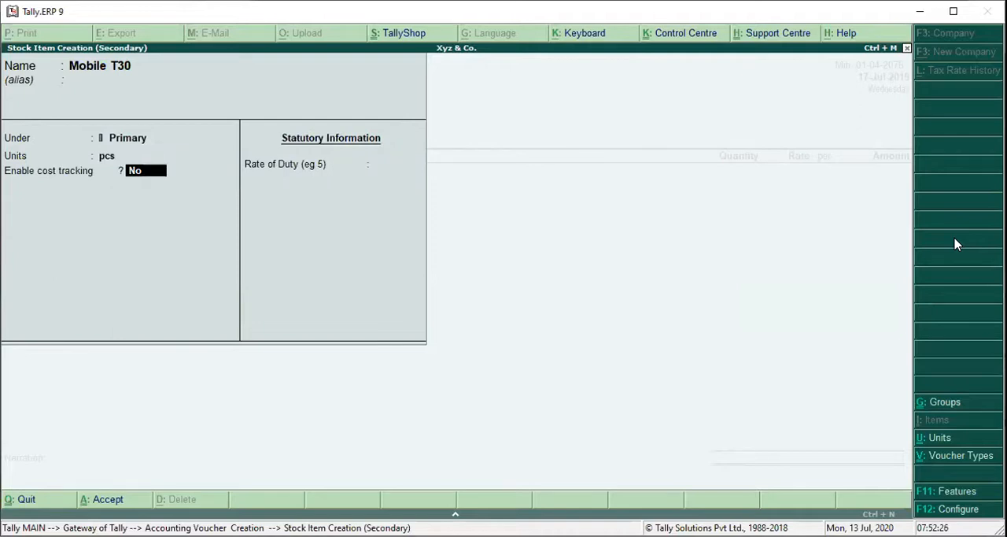
key(y)
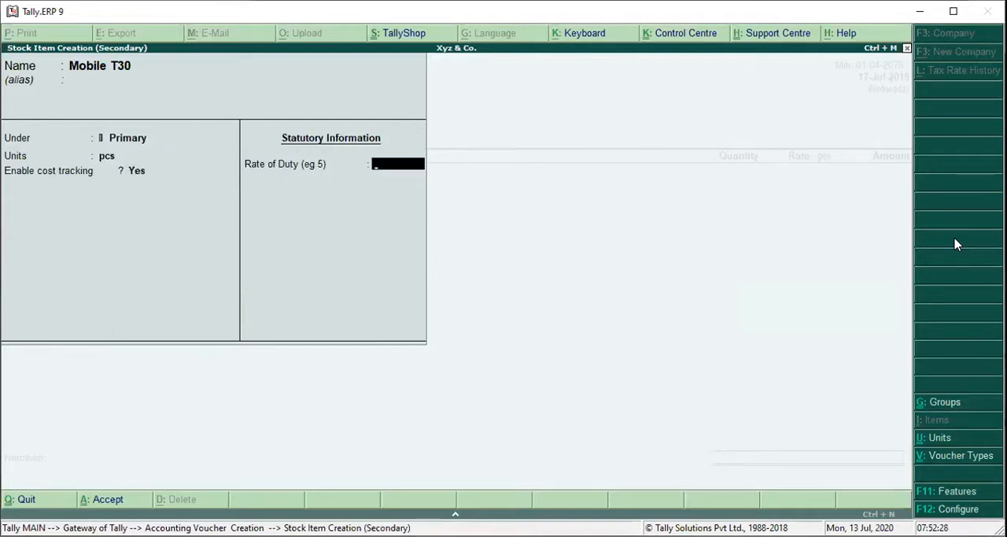
key(Return)
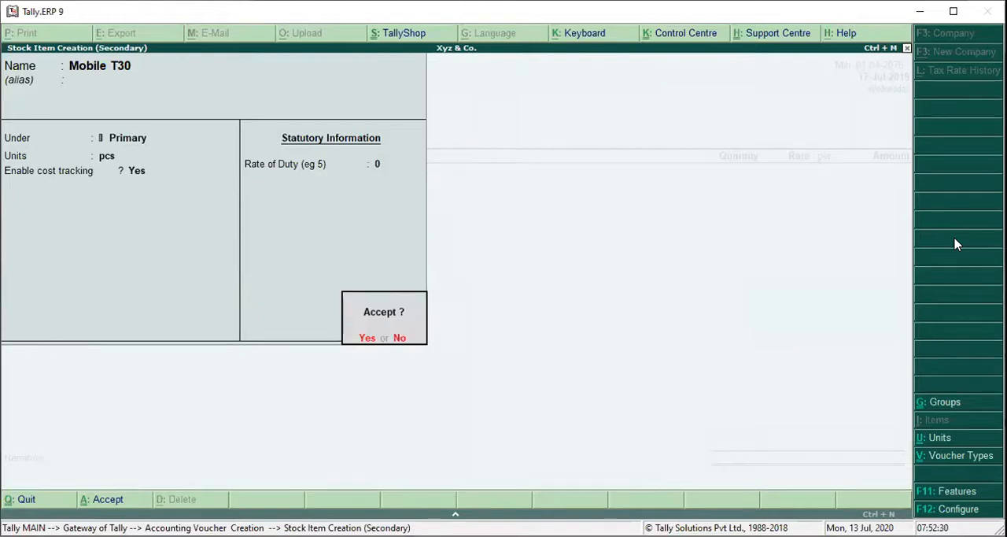
key(Return)
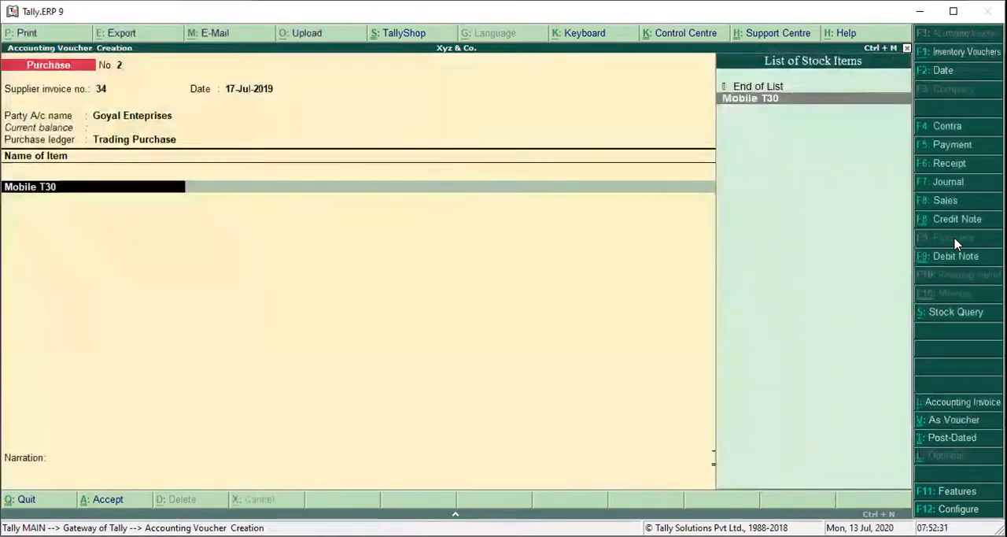
Allocate a quantity of 1 pcs at a rate of 60,000 per pcs to Mobile T30 in the purchase voucher.
key(Return)
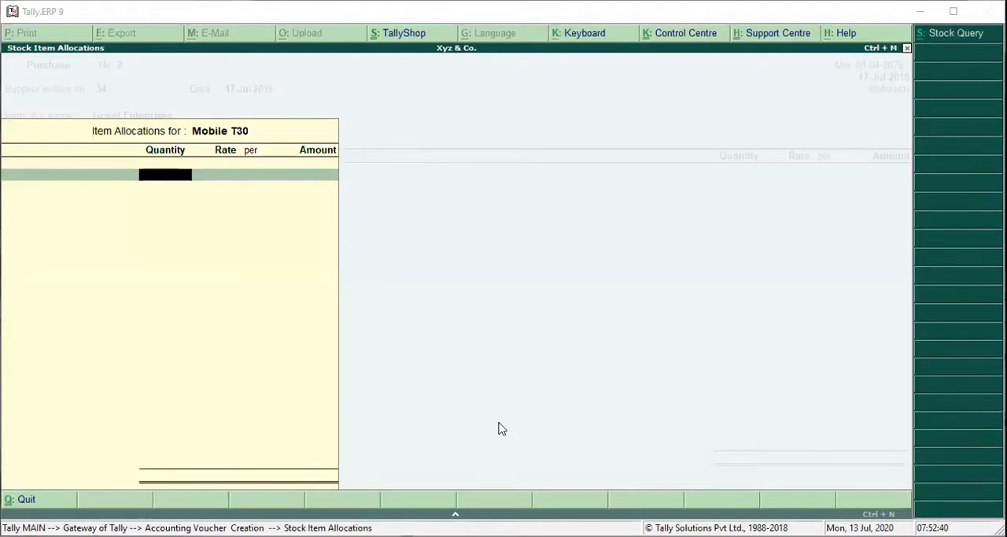
text(1)
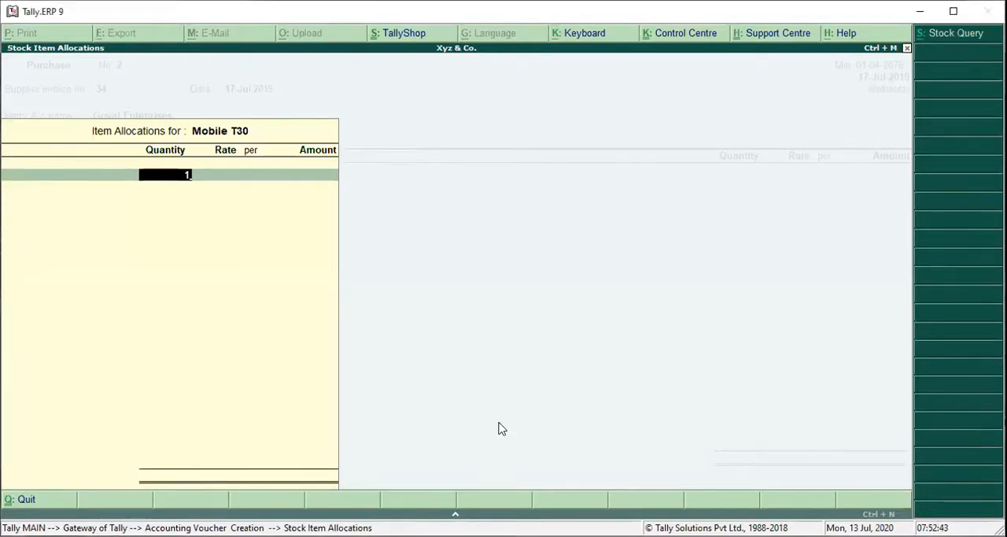
key(Return)
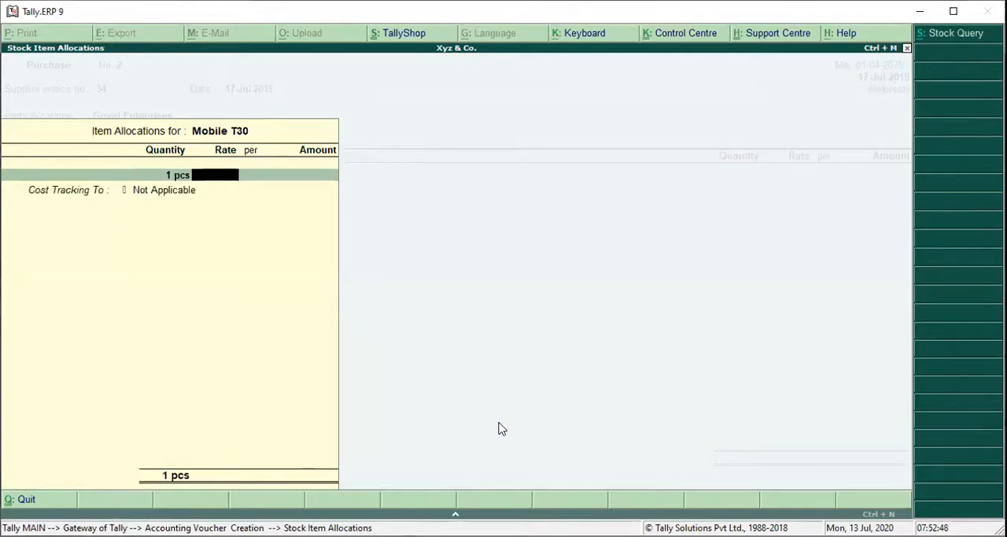
text(6000)
key(Return)
key(Return)
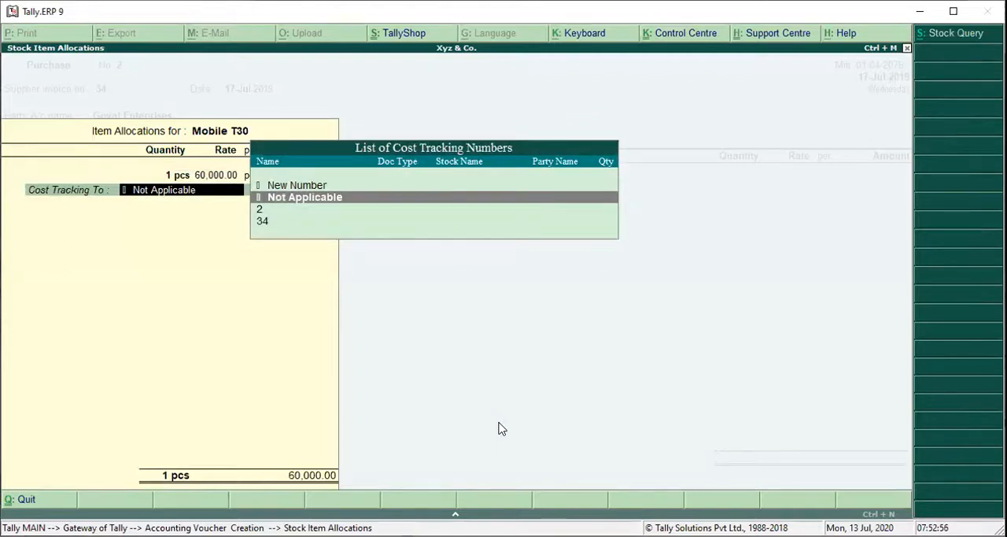
Assign a new cost tracking number 1 to the Mobile T30 allocation and end the stock item list.
key(Up)
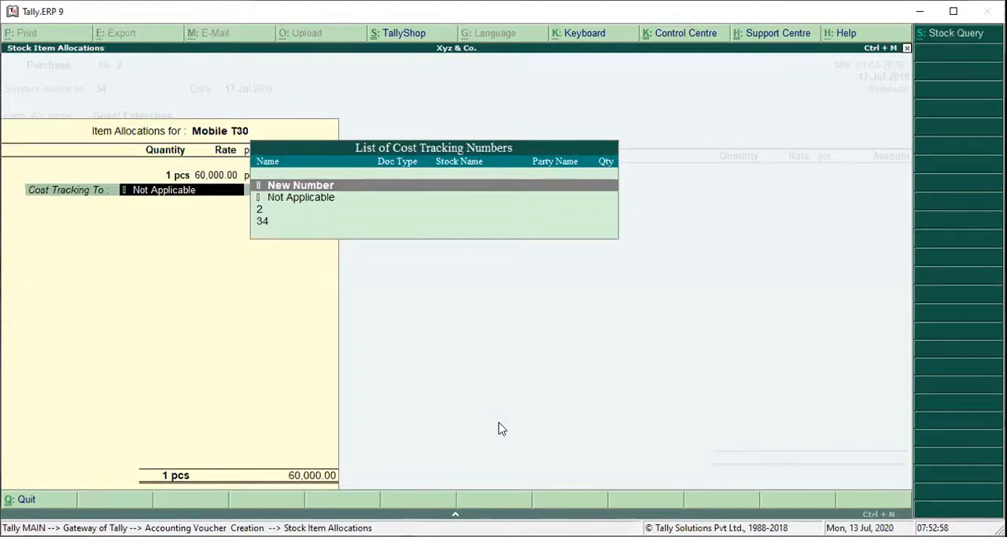
key(Return)
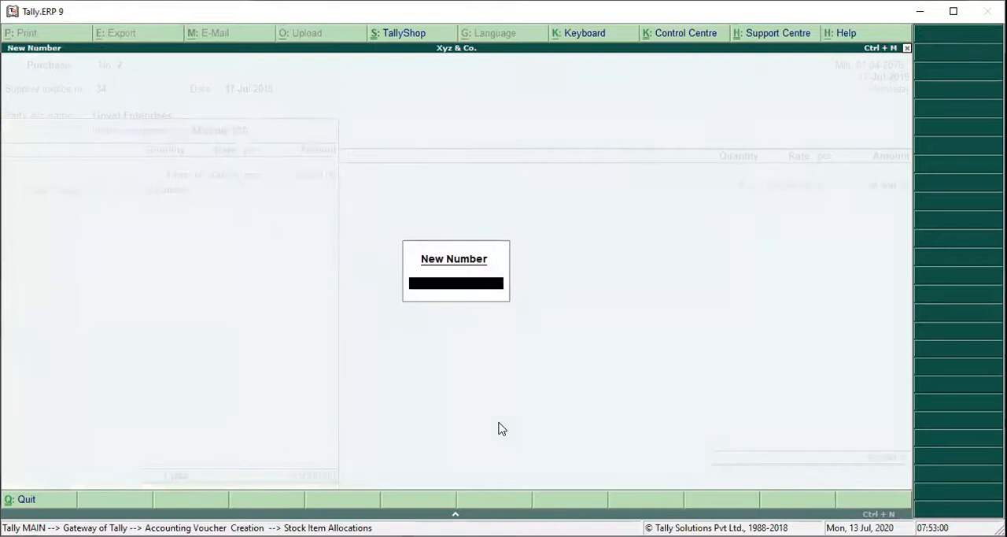
text(1)
key(Return)
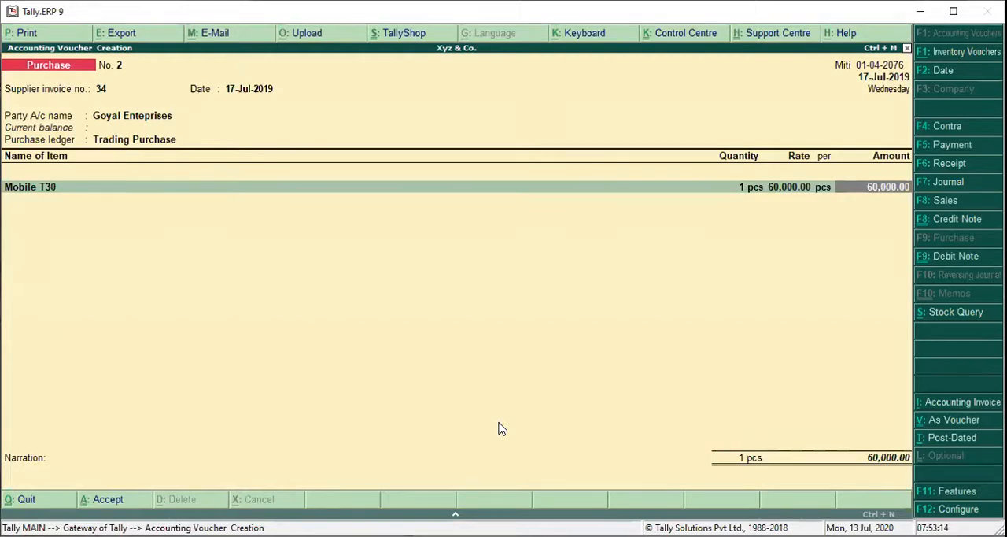
key(Return)
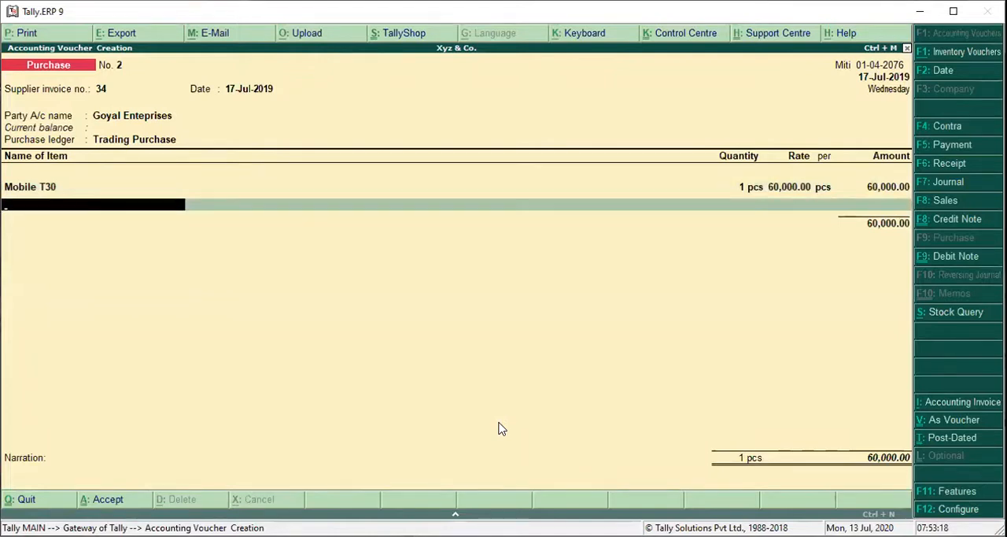
text(v)
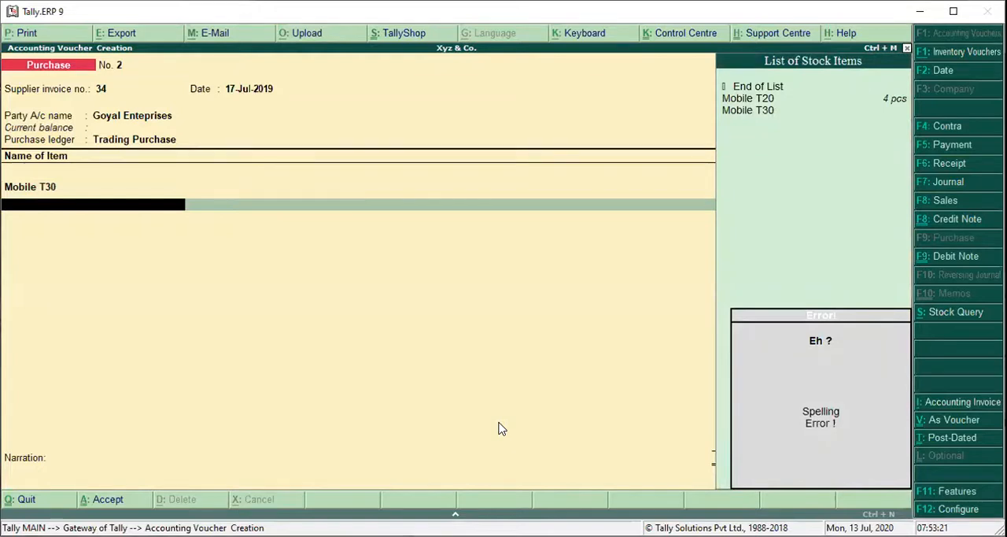
key(Return)
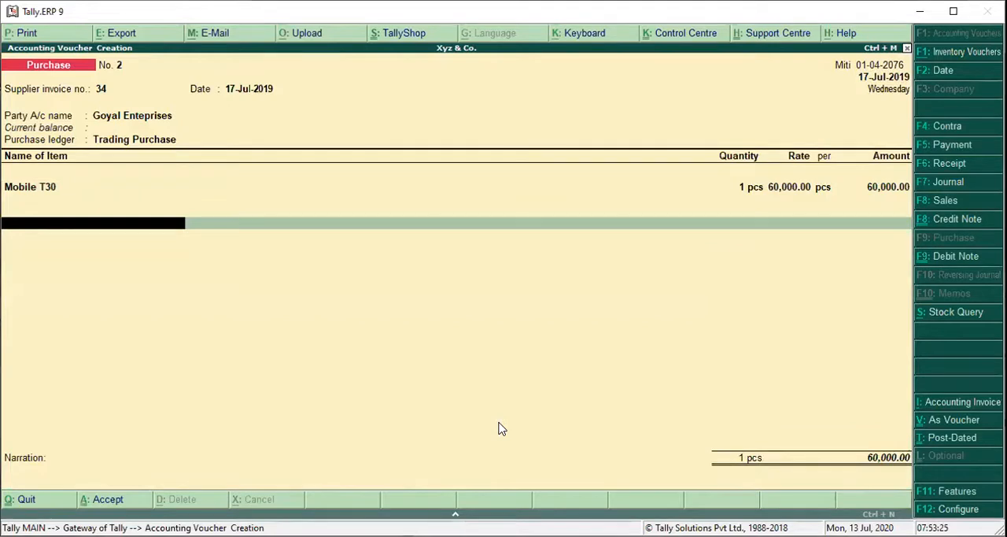
Create a ledger named Value Added Tax under Duties & Taxes, with inventory values not affected.
text(v)
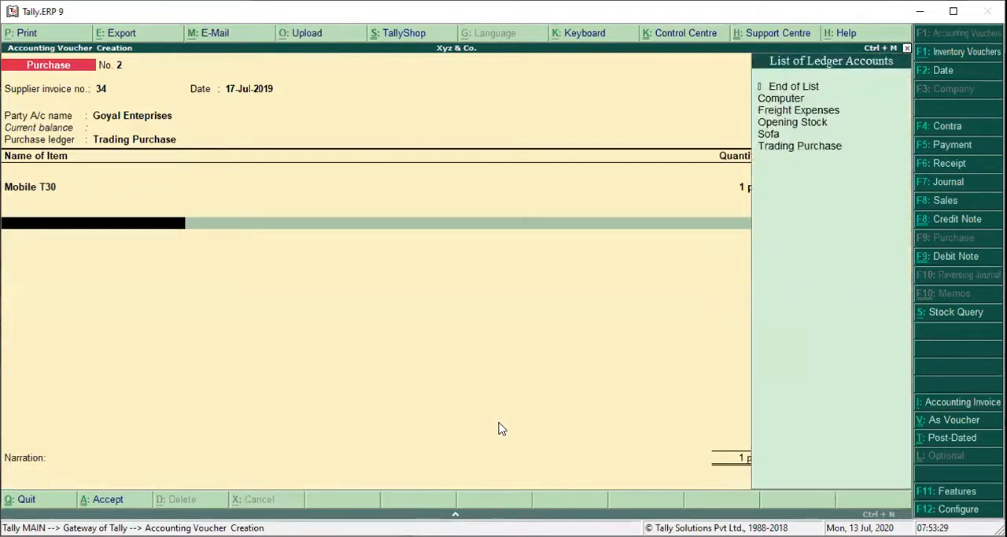
key(alt+c)
text(lue Adde)
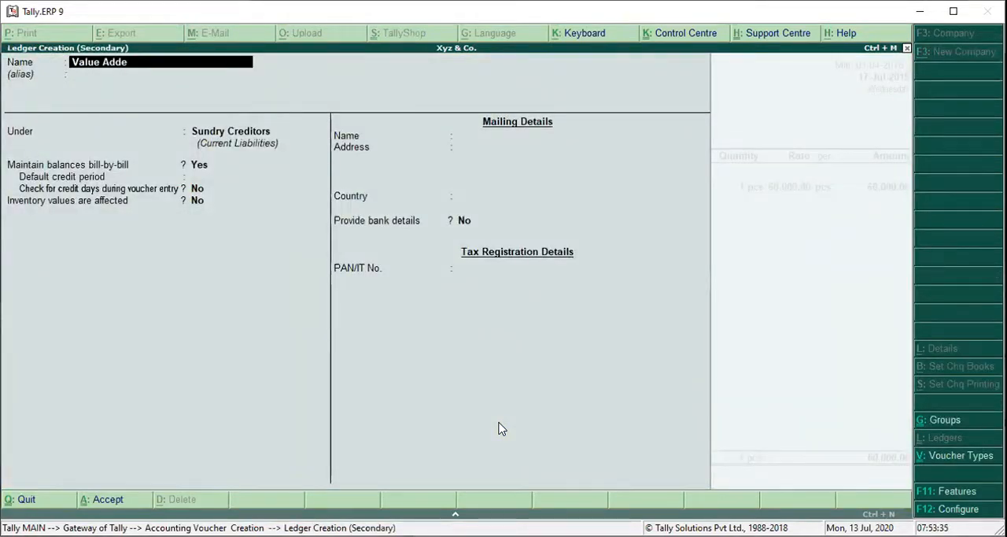
text(d Tax)
key(Return)
text(Du)
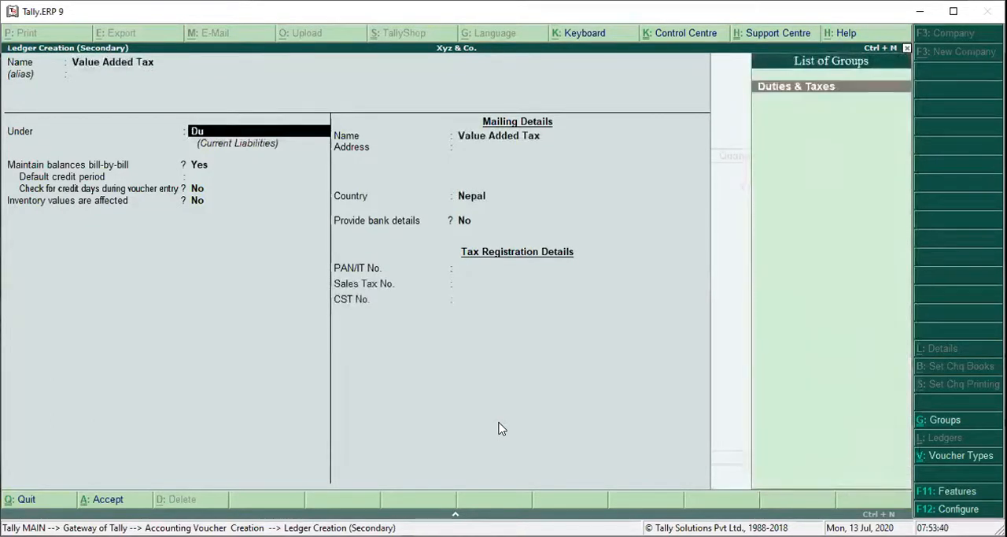
key(Return)
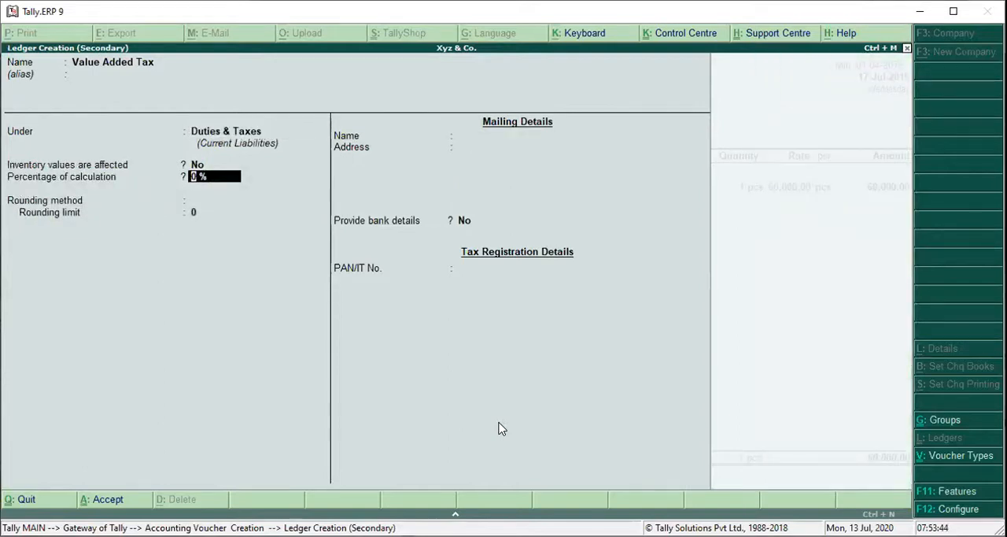
Set the tax to 13 % on total sales with normal rounding, limit 0 and no bank details, and save the ledger.
text(13)
key(Return)
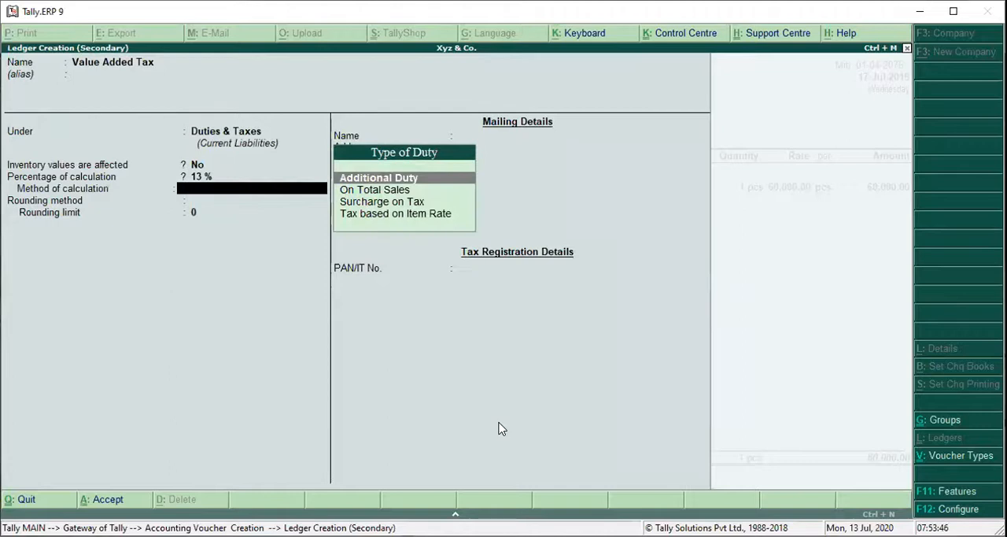
key(Down)
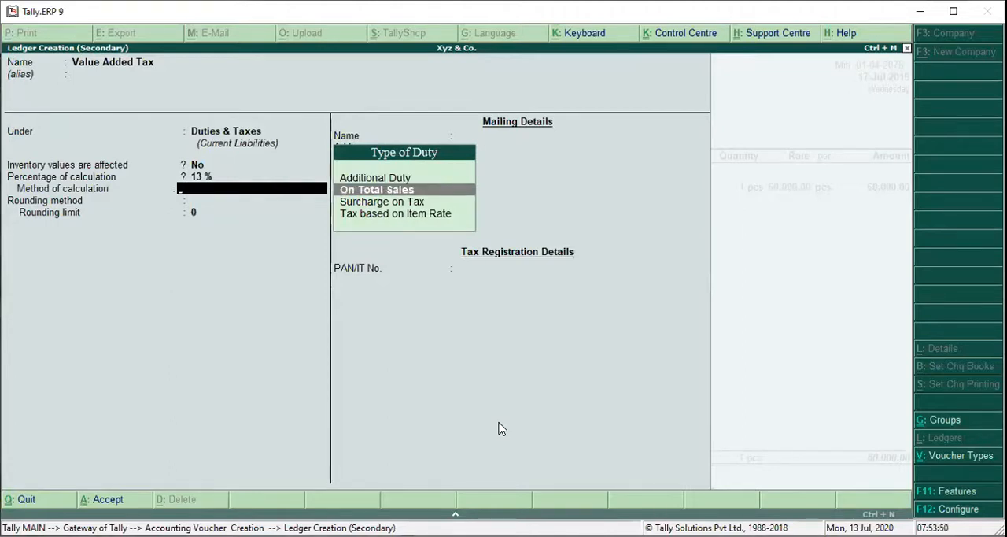
key(Return)
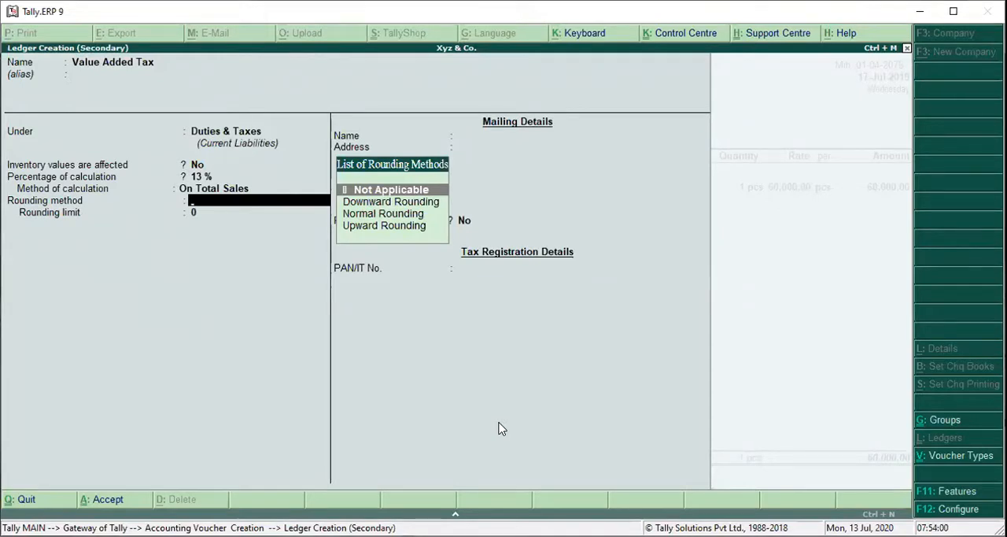
key(Down)
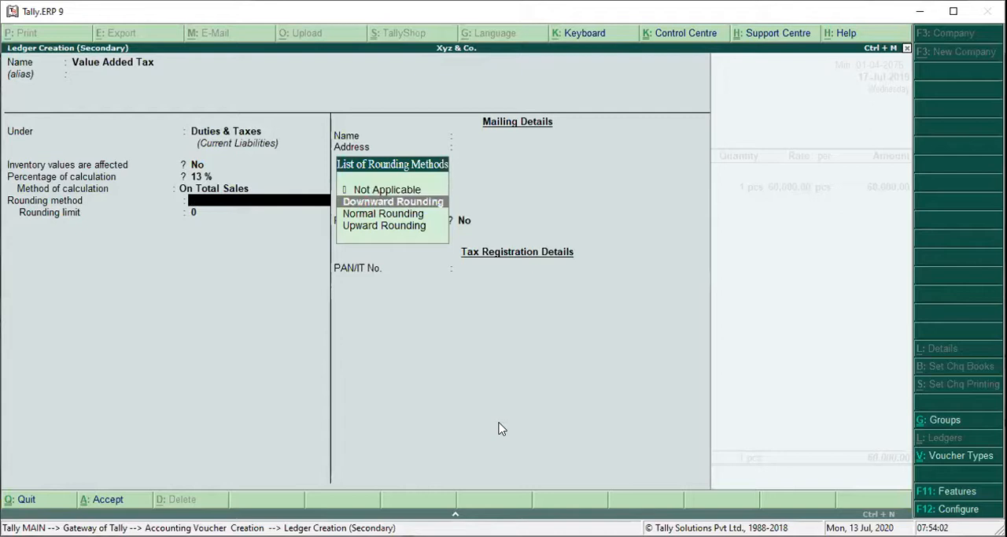
key(Down)
key(Return)
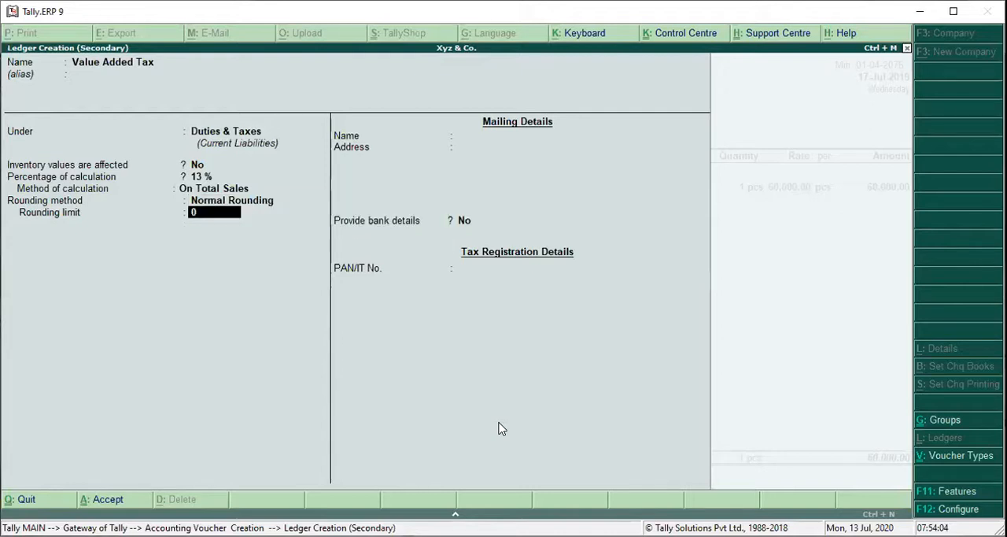
key(Return)
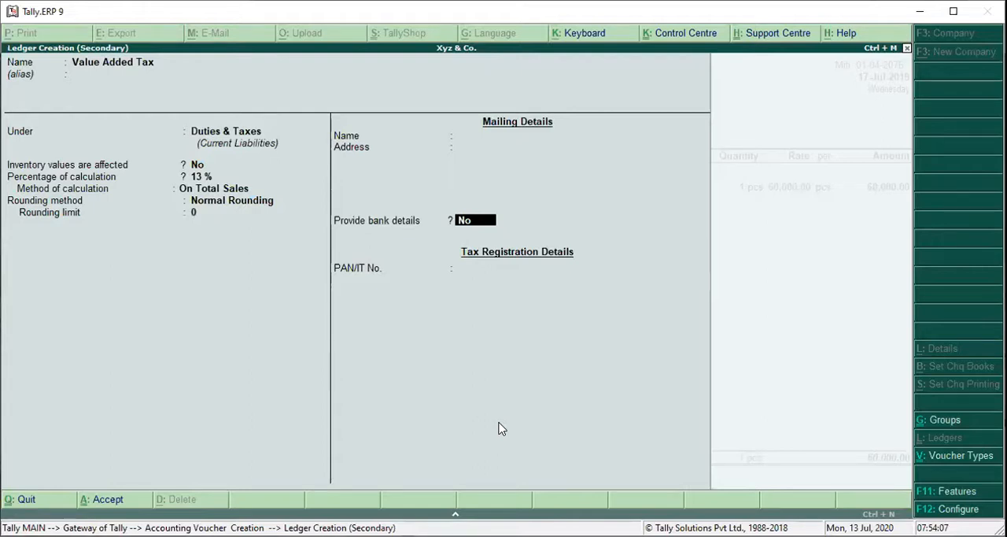
key(Return)
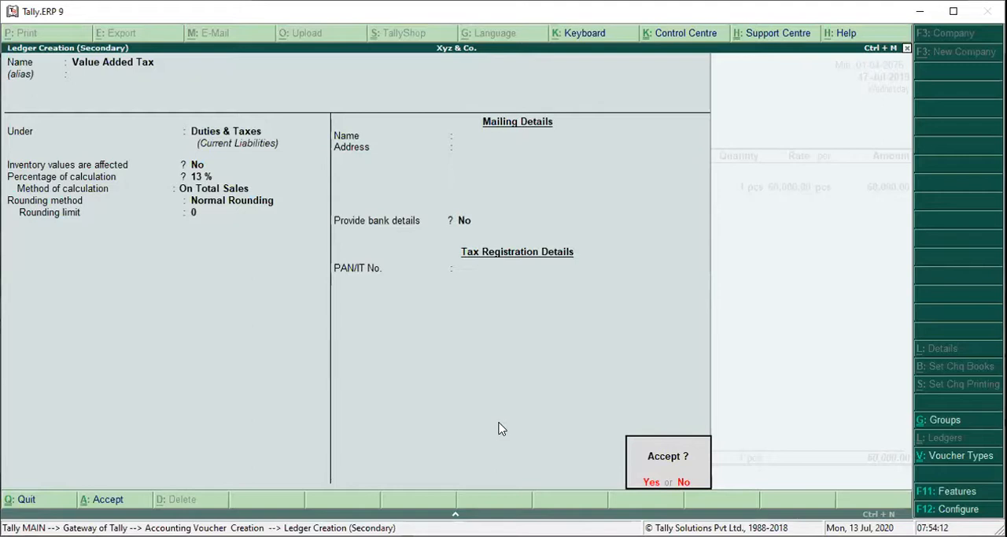
key(Return)
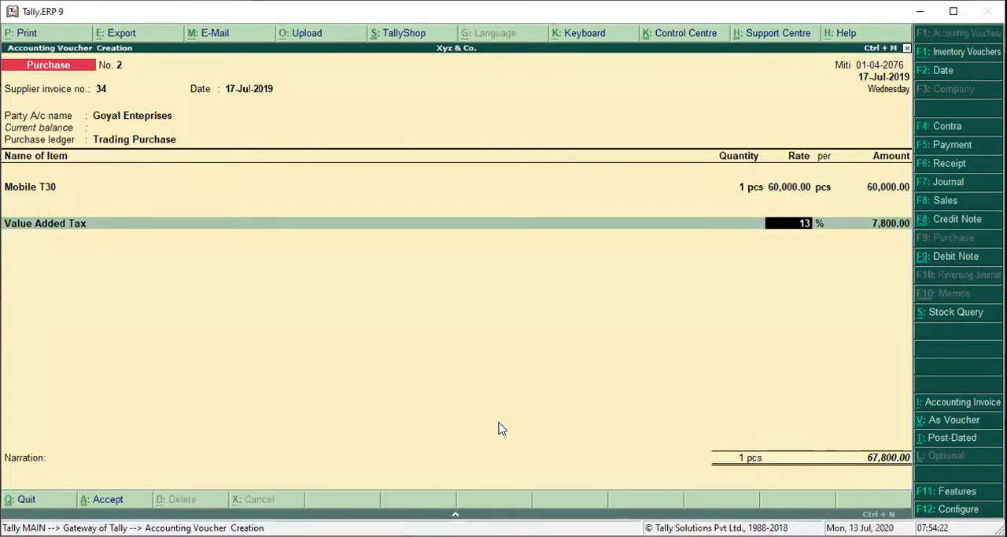
Accept the 13 % Value Added Tax line and enter the narration "Purchase Goods of Rs. 60,000 exclusive of 13% vat from Goyal Enterprises".
key(Return)
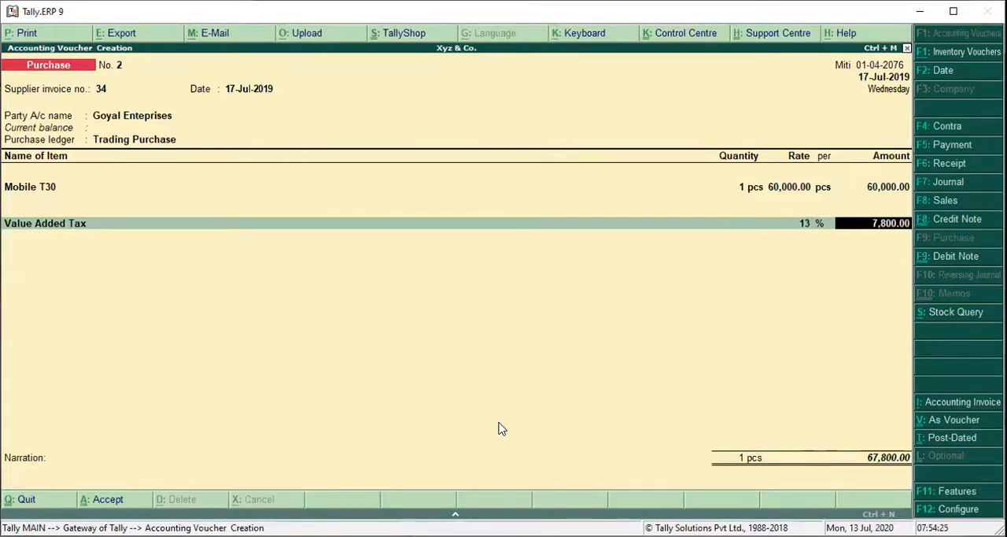
key(Return)
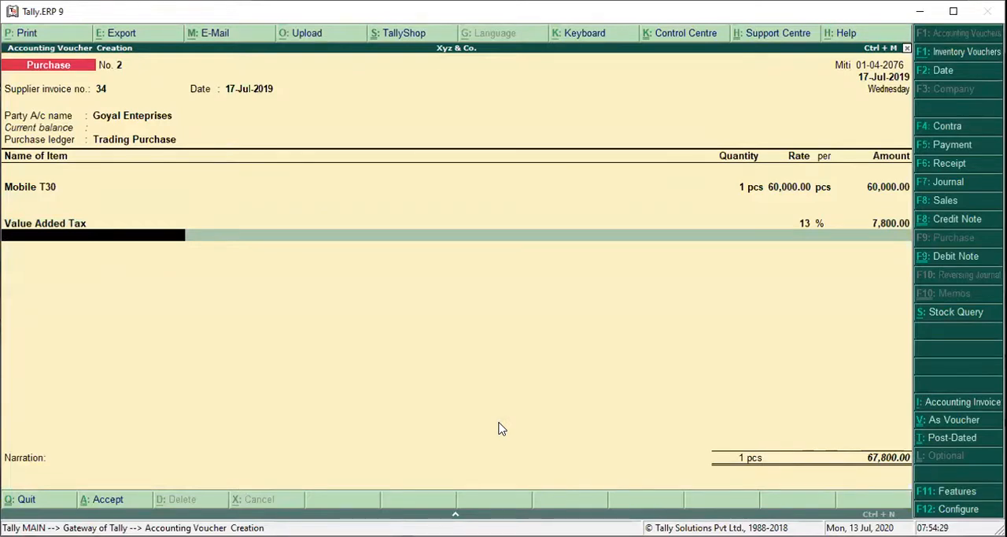
text(e)
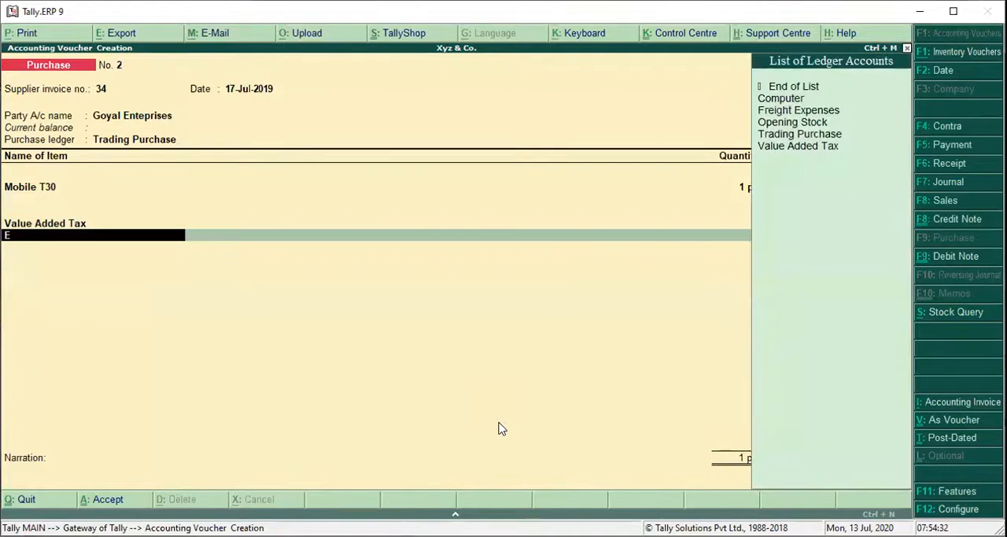
key(BackSpace)
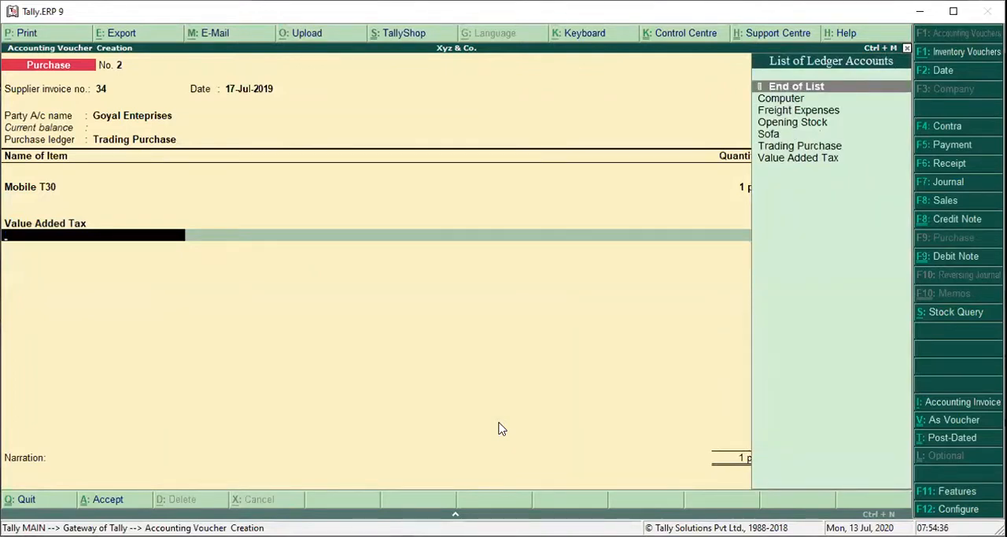
key(Return)
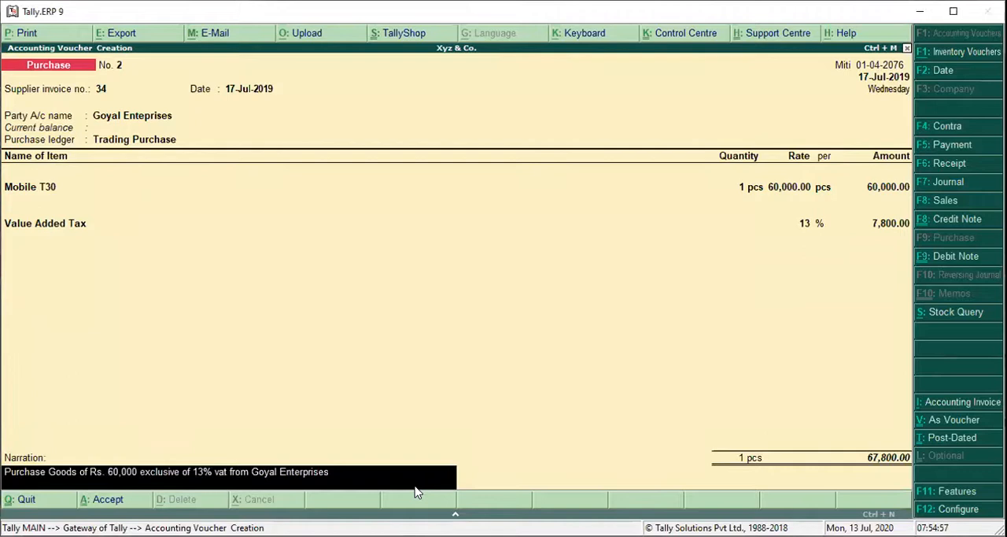
text(.)
key(BackSpace)
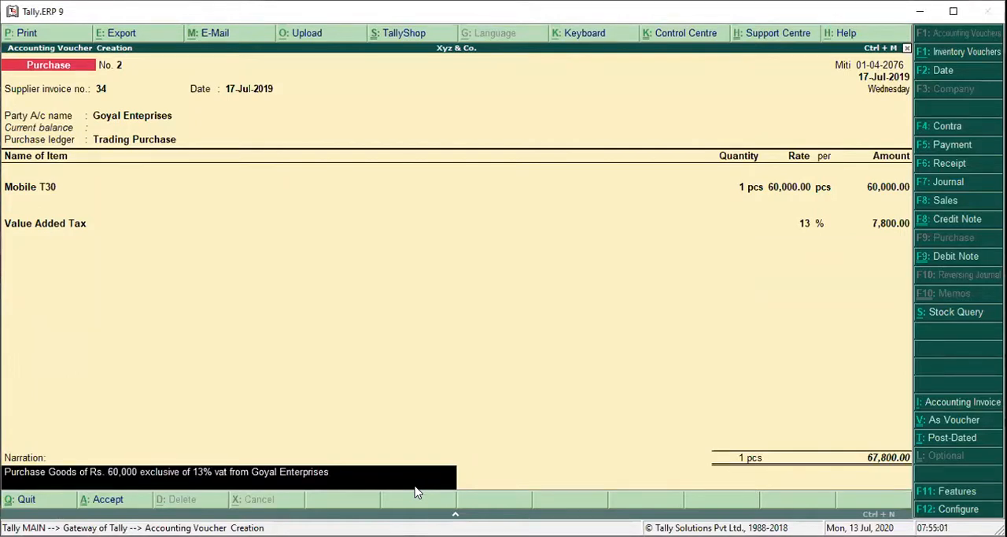